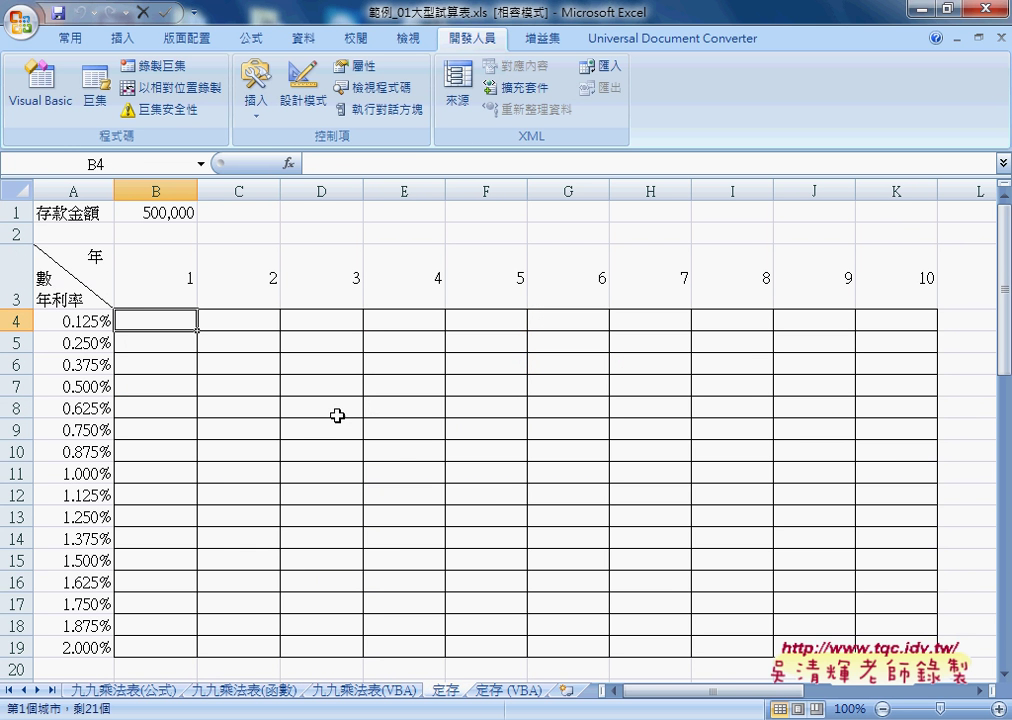
# Check the deposit in B1 and the interest rate in A4, then select B4
pyautogui.click(163, 213)
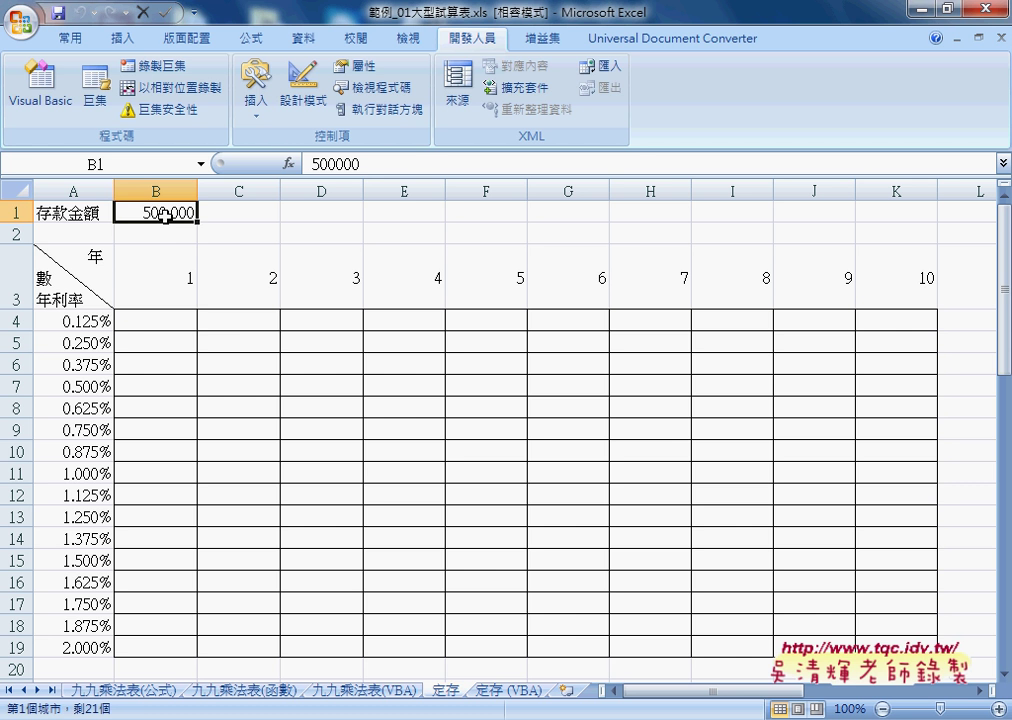
pyautogui.click(160, 327)
pyautogui.click(72, 323)
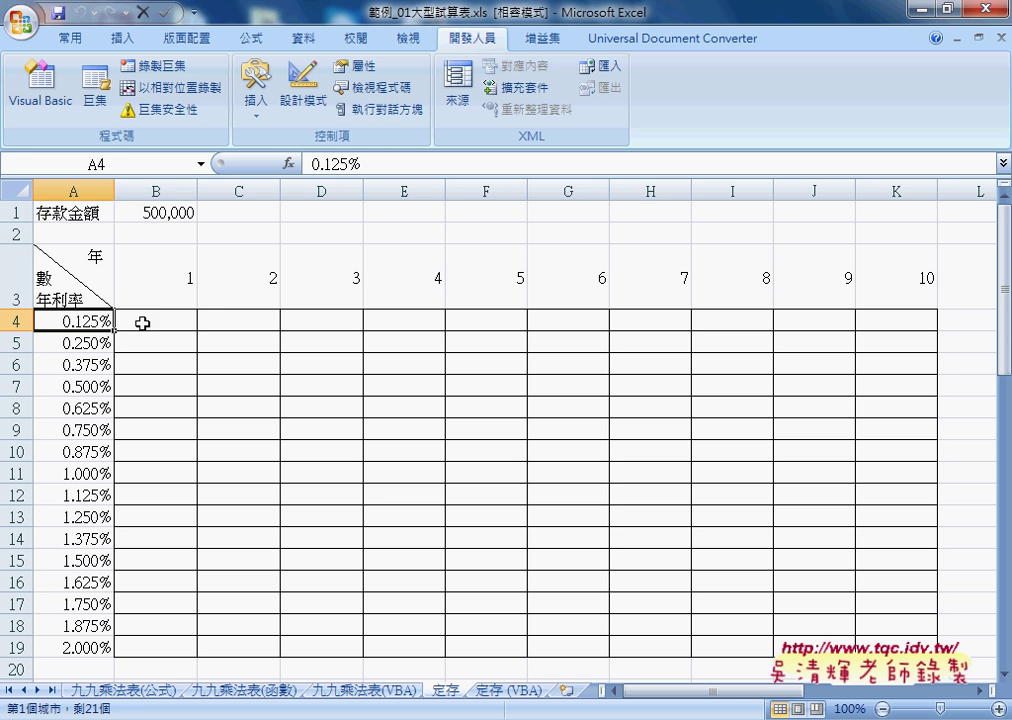
pyautogui.click(168, 323)
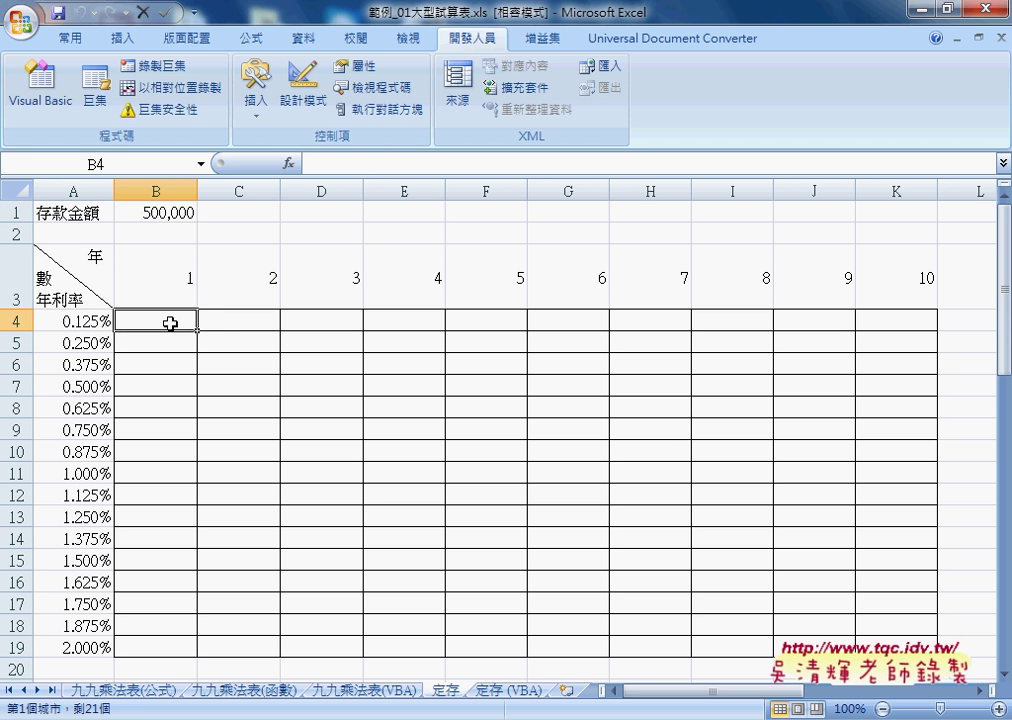
# Enter =B1*(1+A4)^B3 in B4 to get the compounded balance 500,625
pyautogui.click(340, 166)
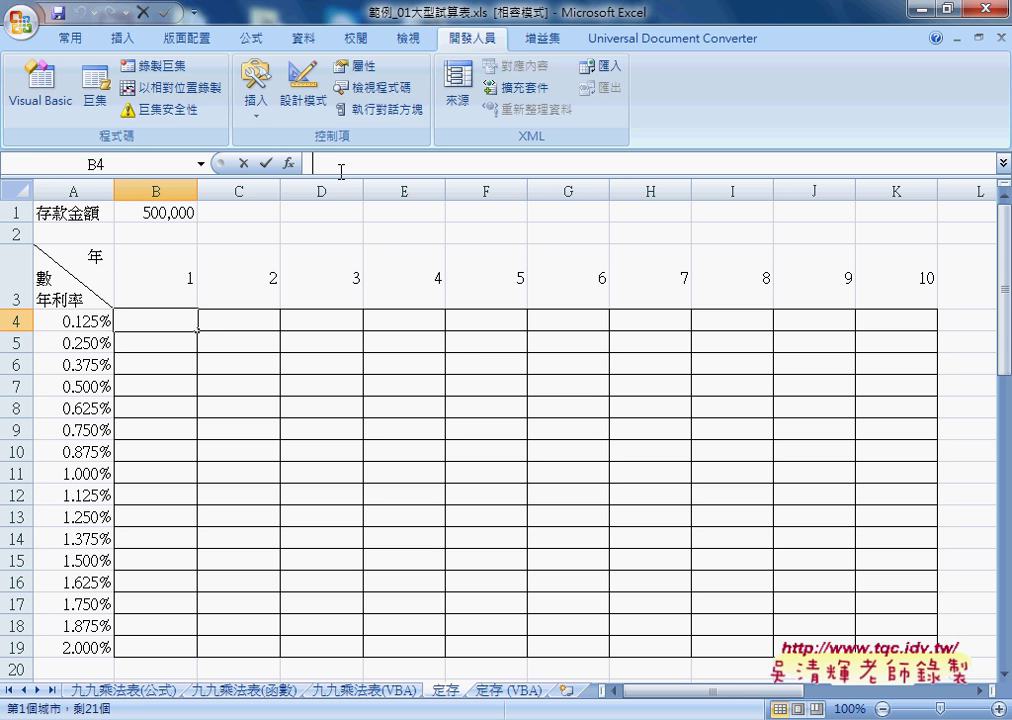
pyautogui.write('=')
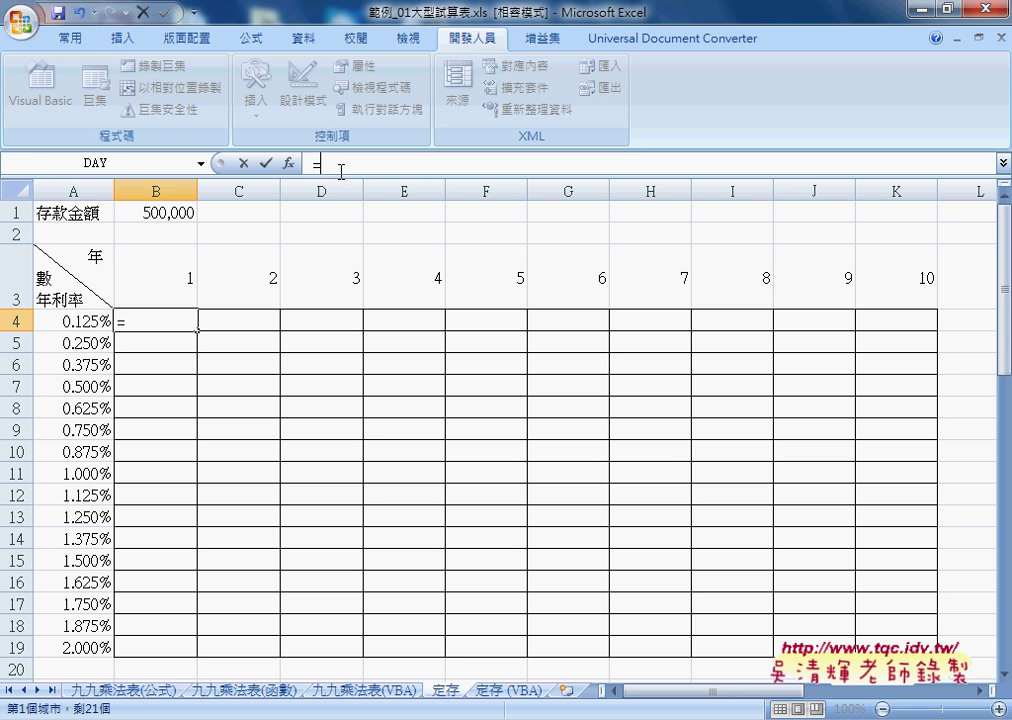
pyautogui.click(170, 216)
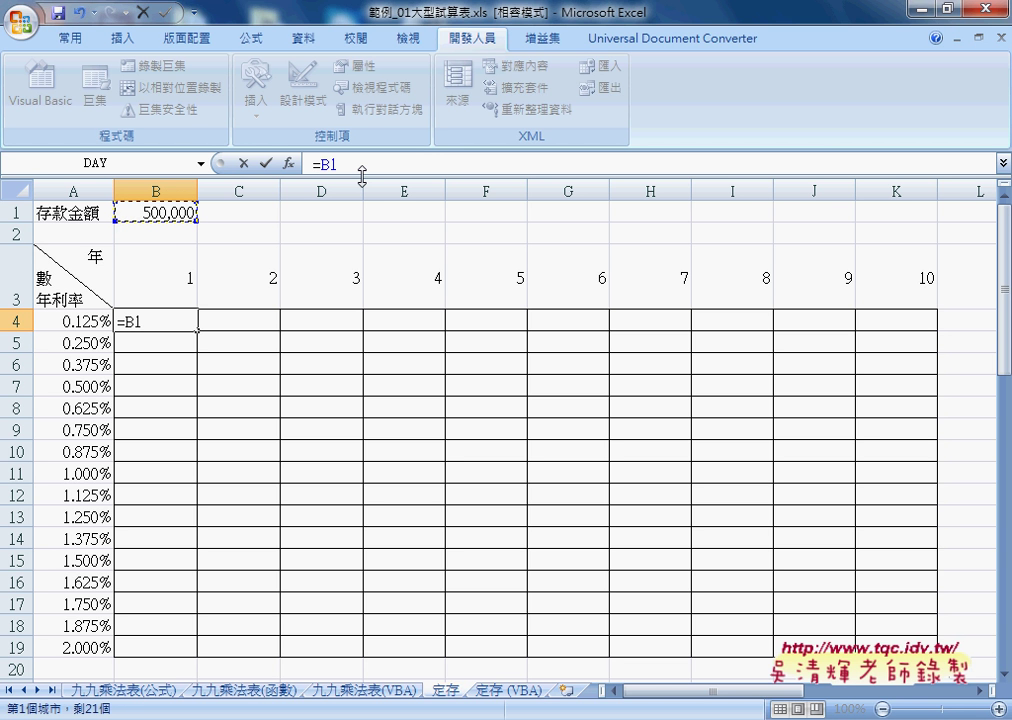
pyautogui.write('*')
pyautogui.write('(')
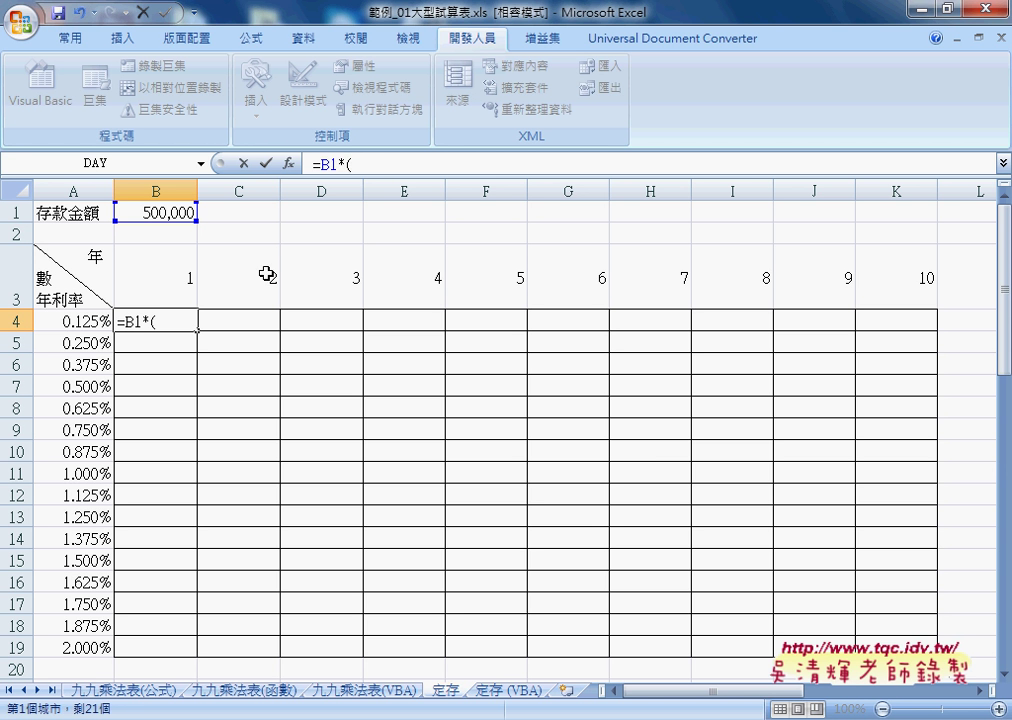
pyautogui.click(348, 165)
pyautogui.press('BackSpace')
pyautogui.write('(')
pyautogui.write('1')
pyautogui.write('+')
pyautogui.click(105, 321)
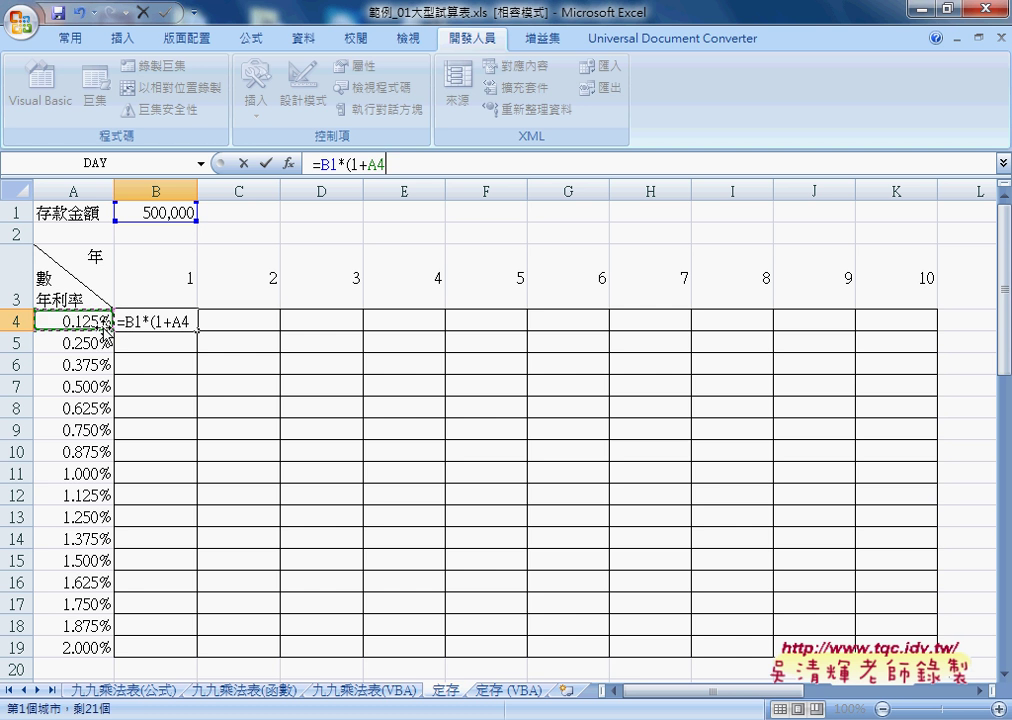
pyautogui.write(')')
pyautogui.write('^')
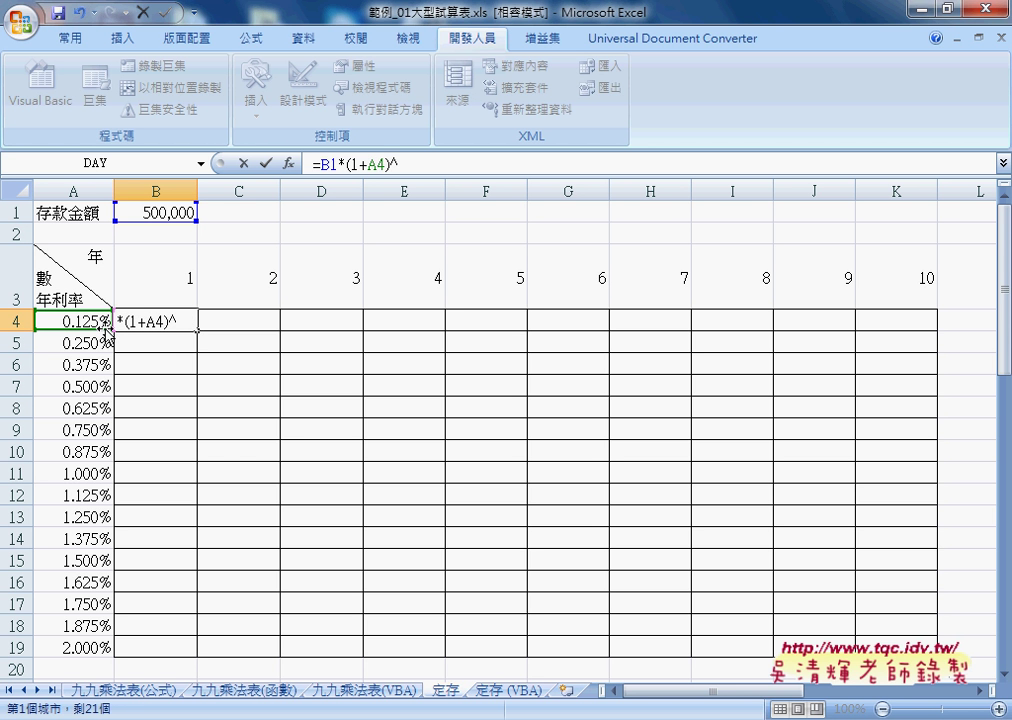
pyautogui.click(161, 281)
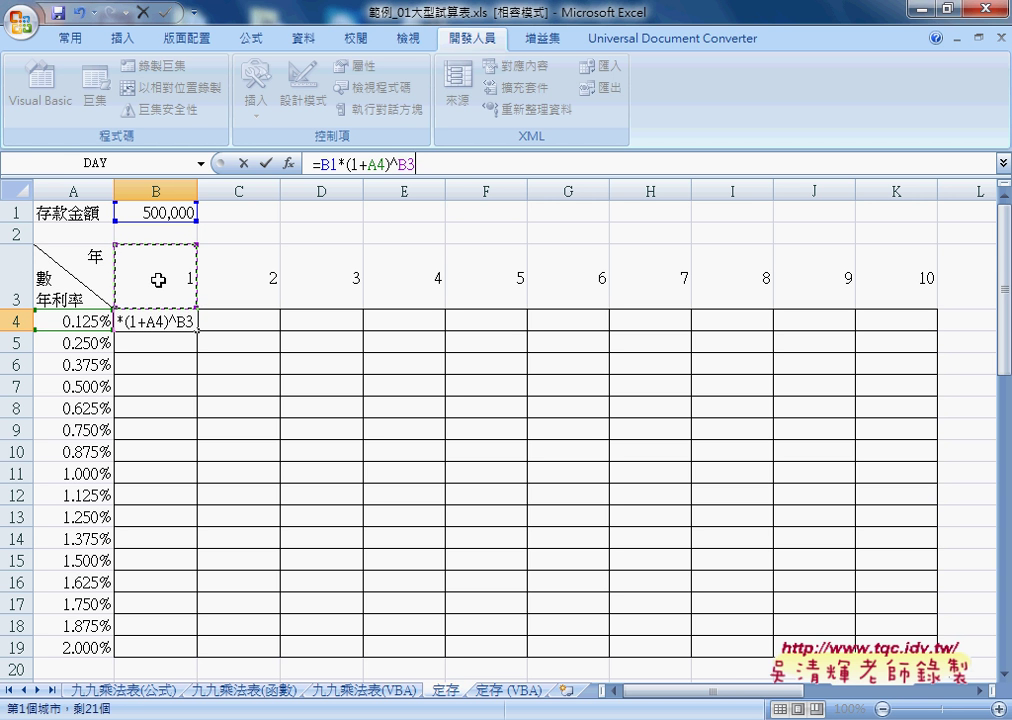
pyautogui.click(265, 163)
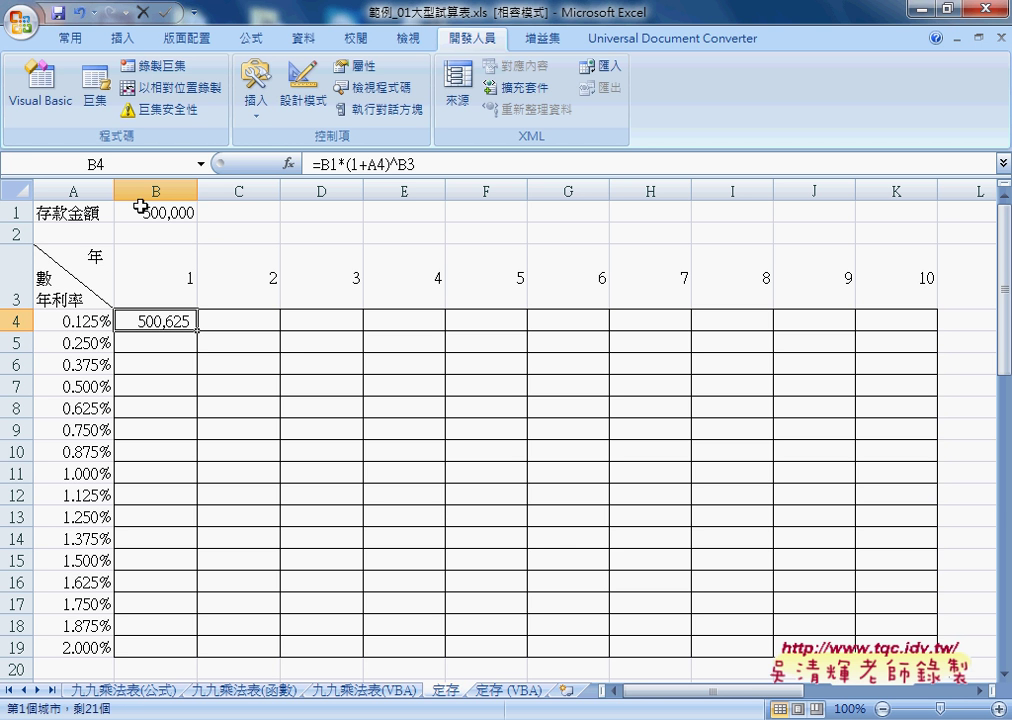
pyautogui.click(330, 164)
# Change B4's formula to =$B$1*(1+$A4)^B$3 and fill it down to row 19
pyautogui.press('F4')
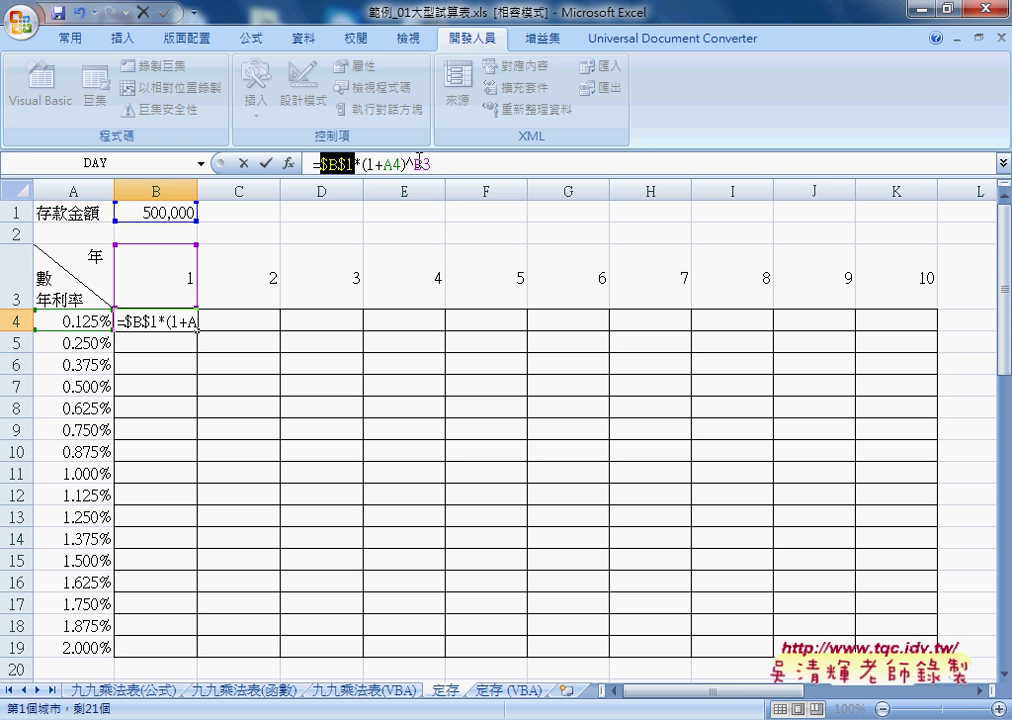
pyautogui.click(350, 163)
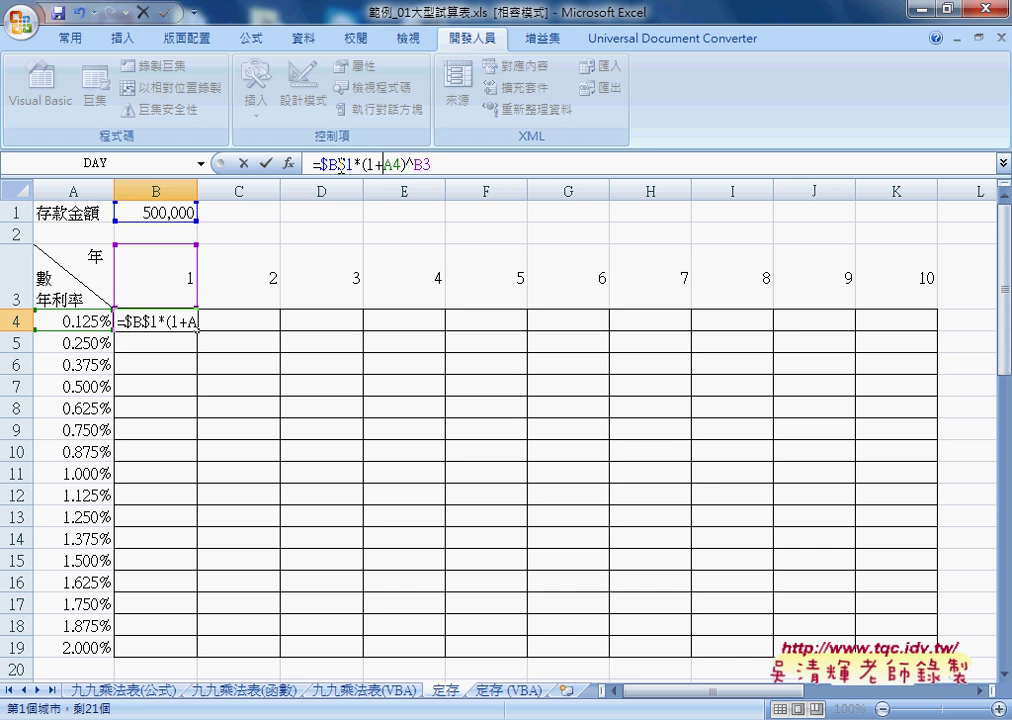
pyautogui.write('$')
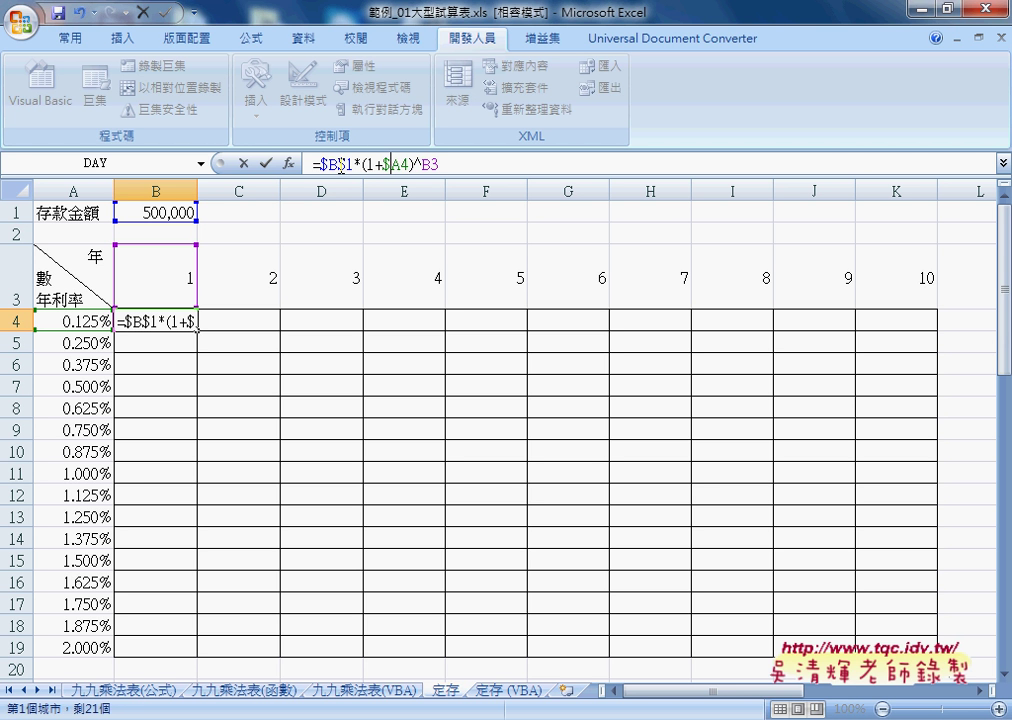
pyautogui.click(429, 164)
pyautogui.write('$')
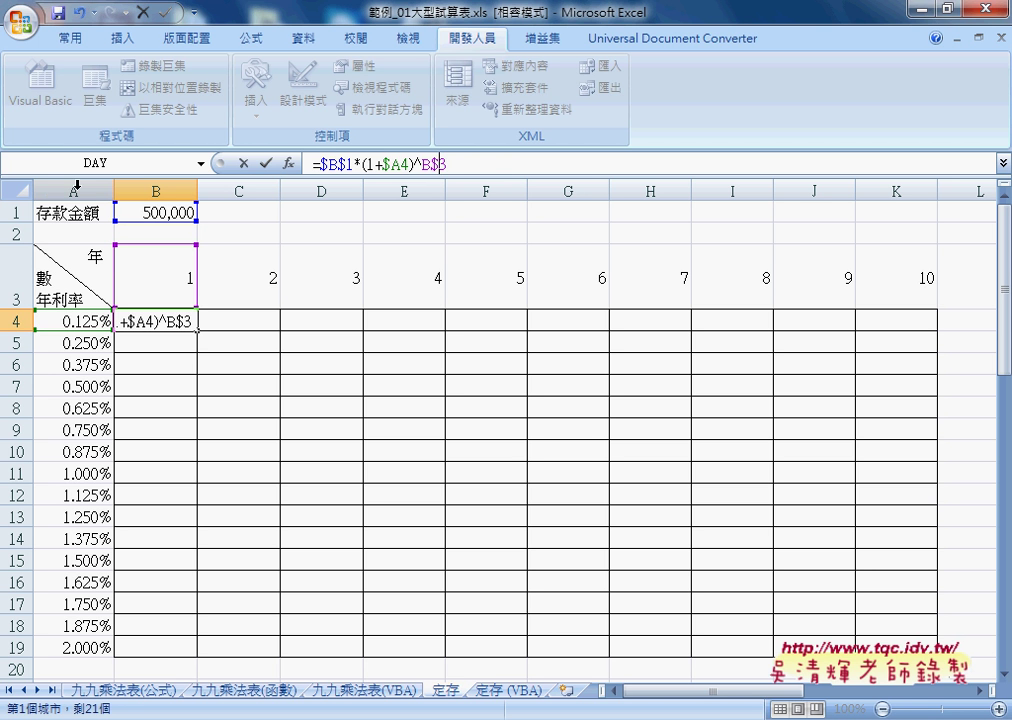
pyautogui.click(266, 163)
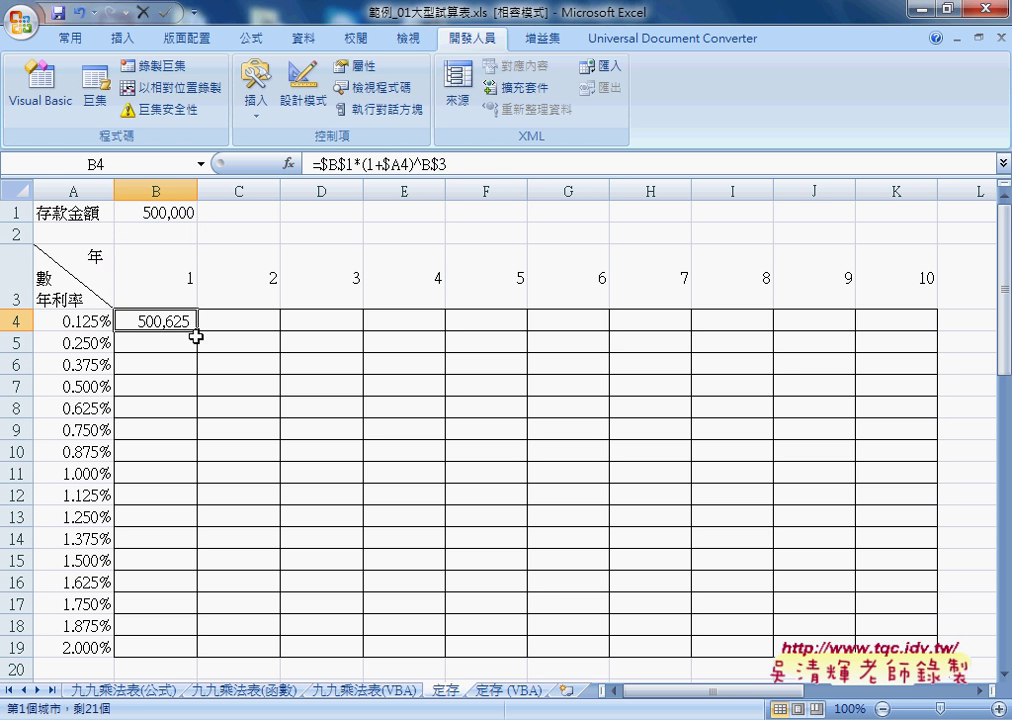
pyautogui.moveTo(198, 339)
pyautogui.mouseDown()
pyautogui.moveTo(200, 657)
pyautogui.moveTo(936, 655)
pyautogui.mouseUp()
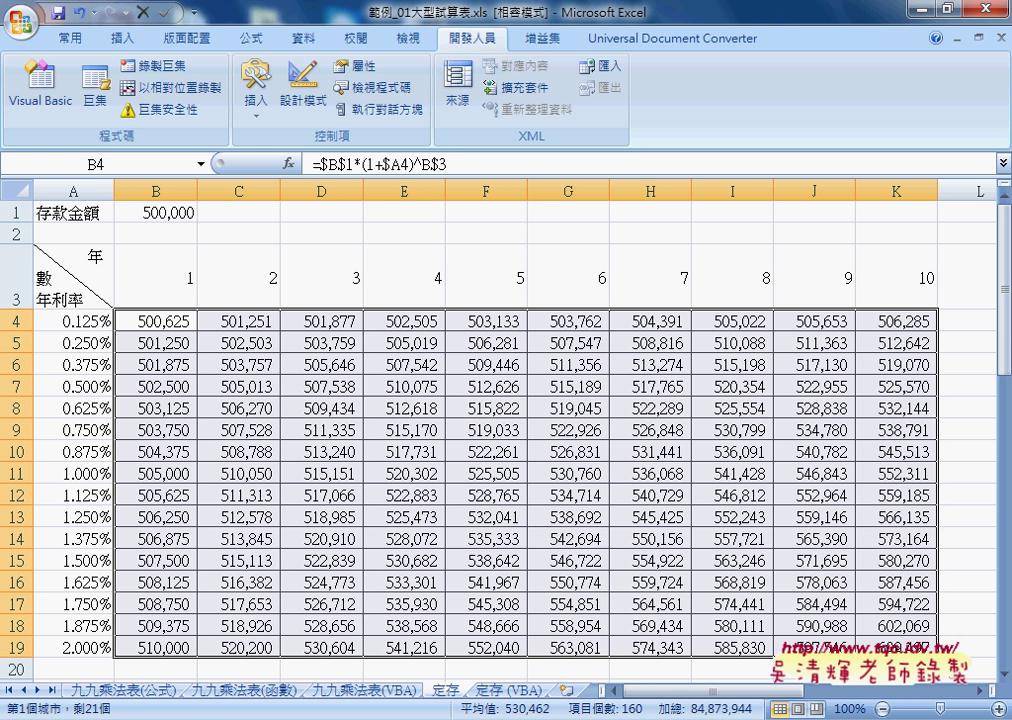
# Open the empty 定存 (VBA) sheet and zoom the view to 90%
pyautogui.click(510, 691)
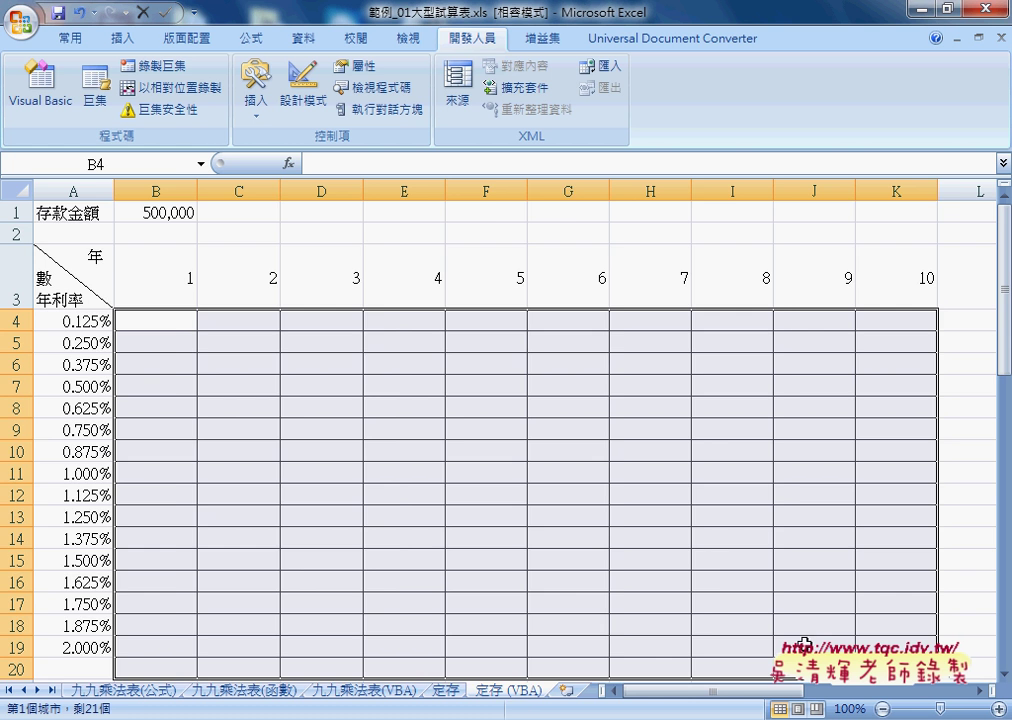
pyautogui.click(881, 709)
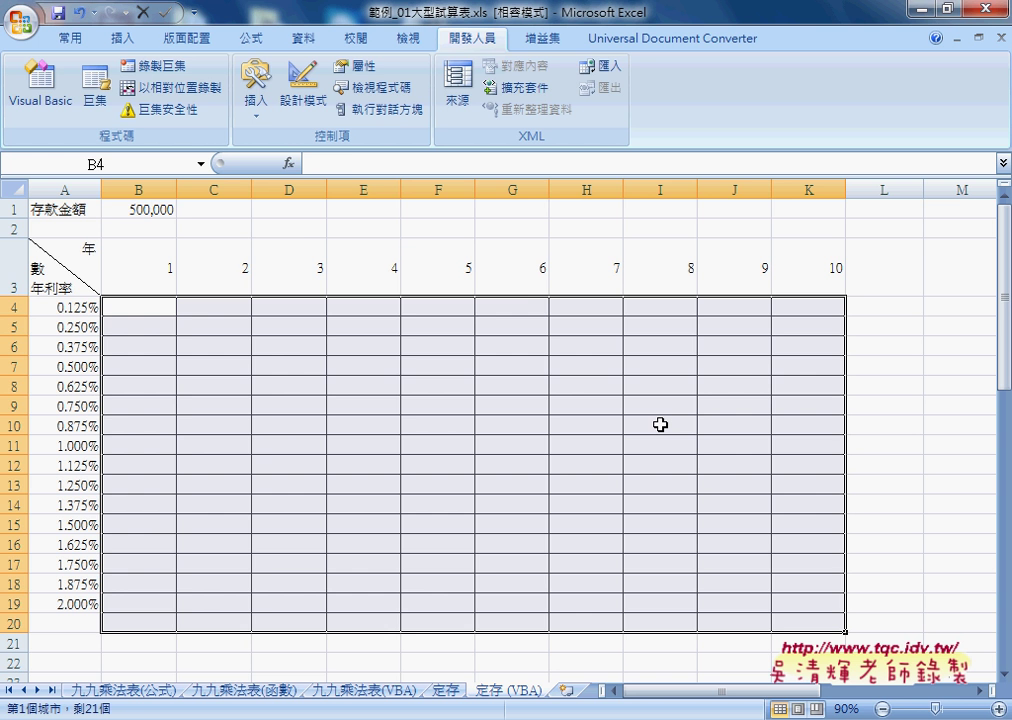
pyautogui.click(150, 209)
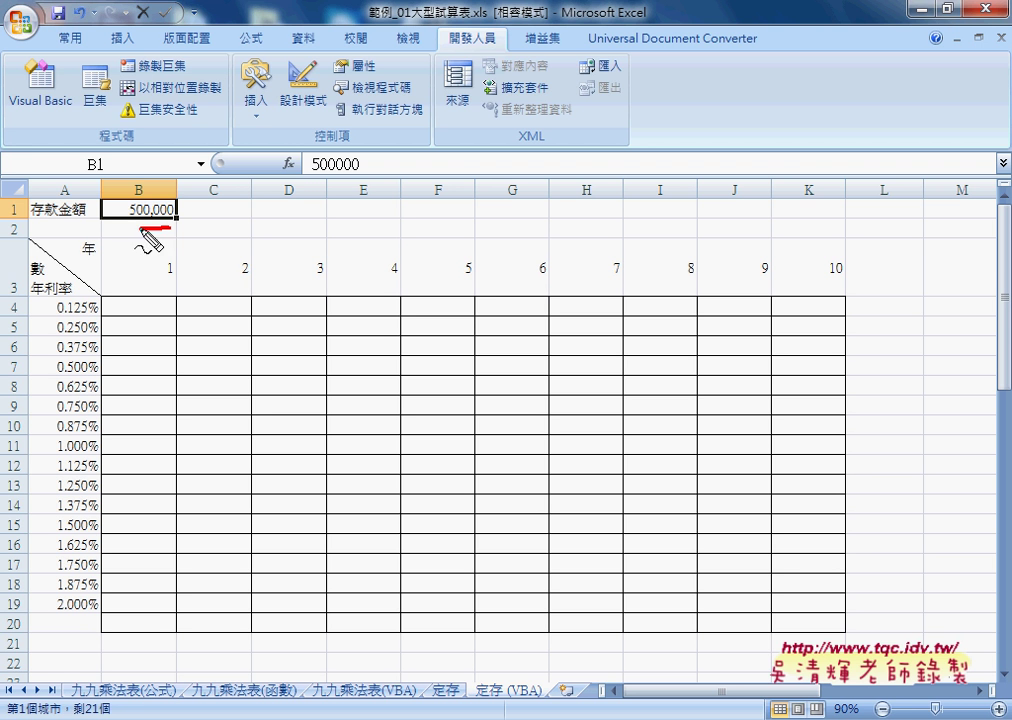
pyautogui.moveTo(160, 224); pyautogui.dragTo(172, 192)
pyautogui.moveTo(323, 186)
pyautogui.mouseDown()
pyautogui.moveTo(188, 190)
pyautogui.moveTo(197, 201)
pyautogui.mouseUp()
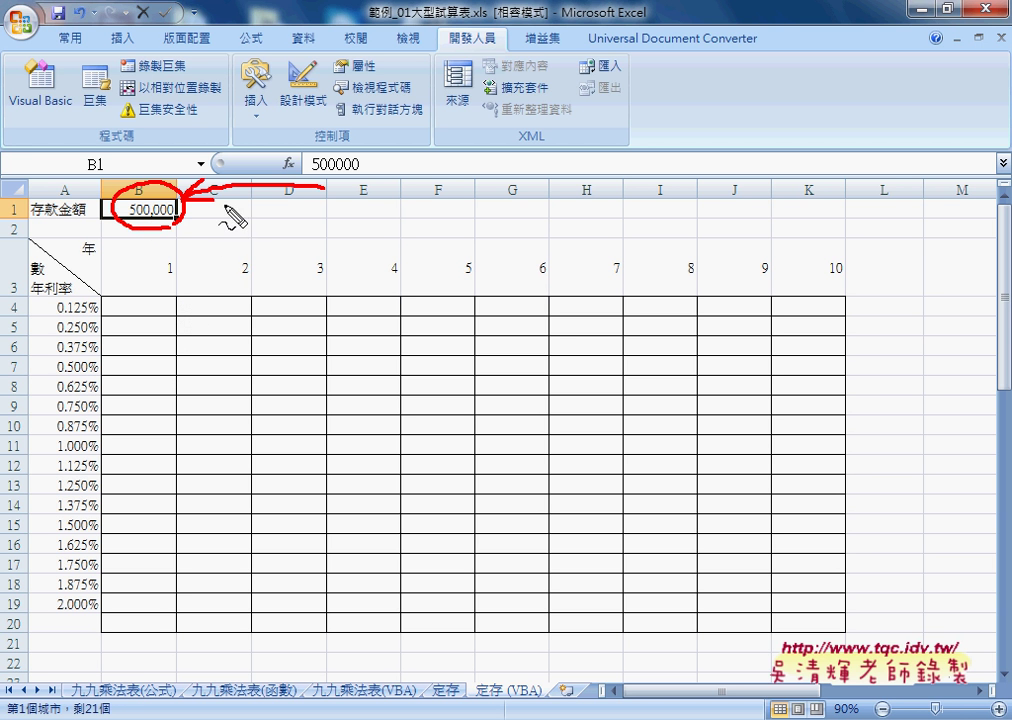
pyautogui.moveTo(264, 205)
pyautogui.mouseDown()
pyautogui.moveTo(265, 217)
pyautogui.moveTo(280, 207)
pyautogui.moveTo(291, 245)
pyautogui.moveTo(300, 226)
pyautogui.moveTo(353, 228)
pyautogui.moveTo(380, 212)
pyautogui.moveTo(398, 226)
pyautogui.moveTo(385, 225)
pyautogui.mouseUp()
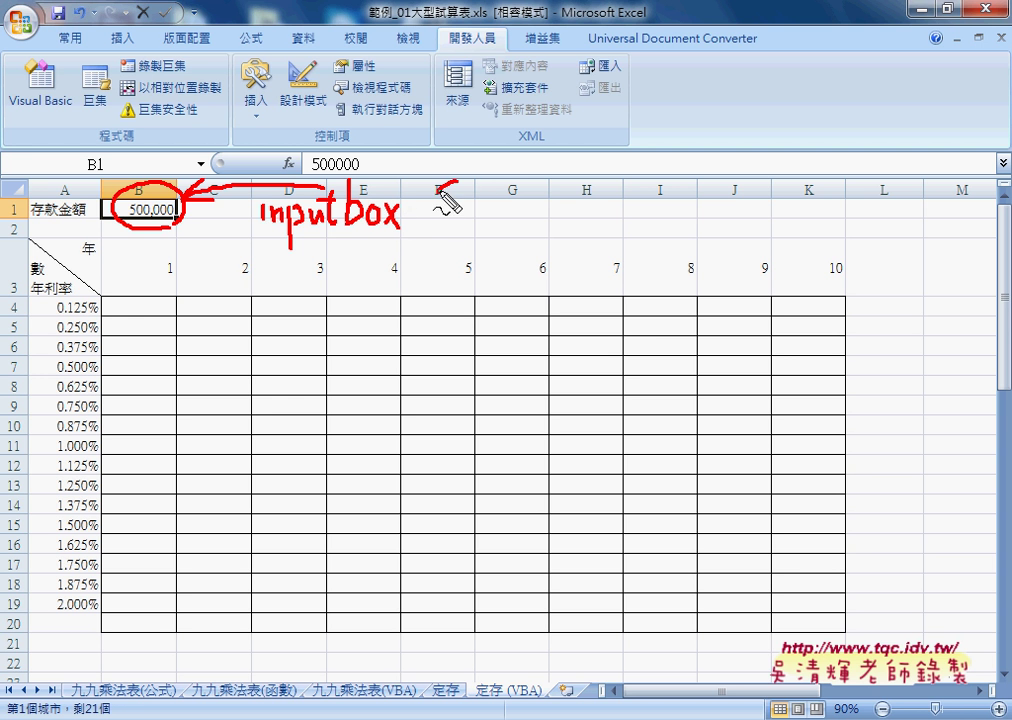
pyautogui.moveTo(440, 193)
pyautogui.mouseDown()
pyautogui.moveTo(432, 240)
pyautogui.moveTo(463, 211)
pyautogui.mouseUp()
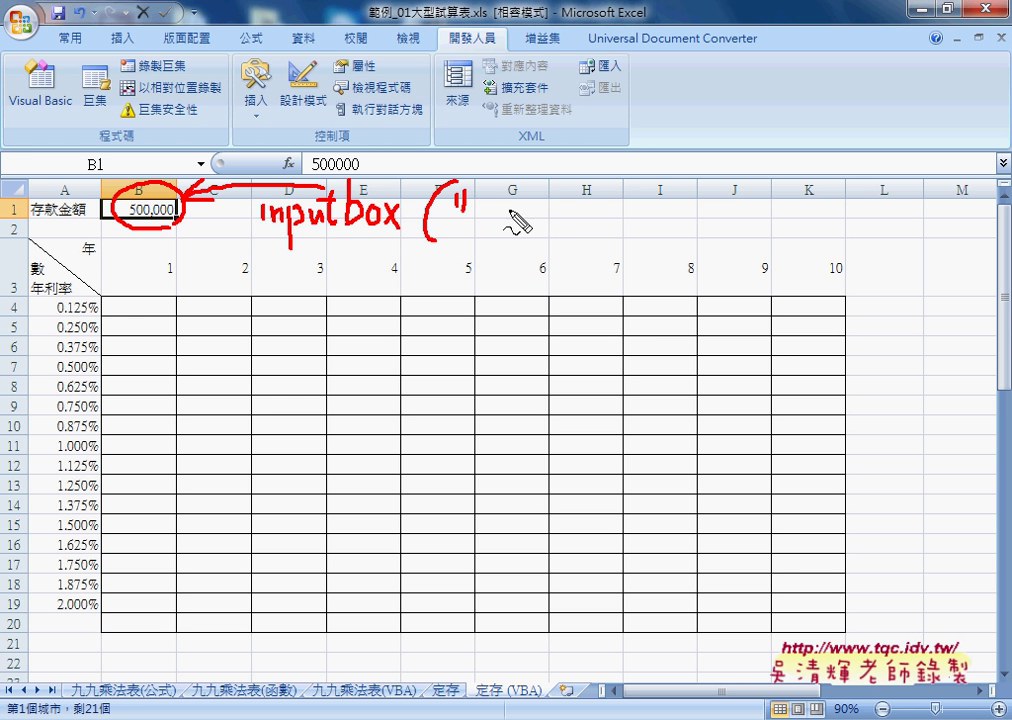
pyautogui.moveTo(561, 192); pyautogui.dragTo(560, 204)
pyautogui.moveTo(573, 190); pyautogui.dragTo(585, 224)
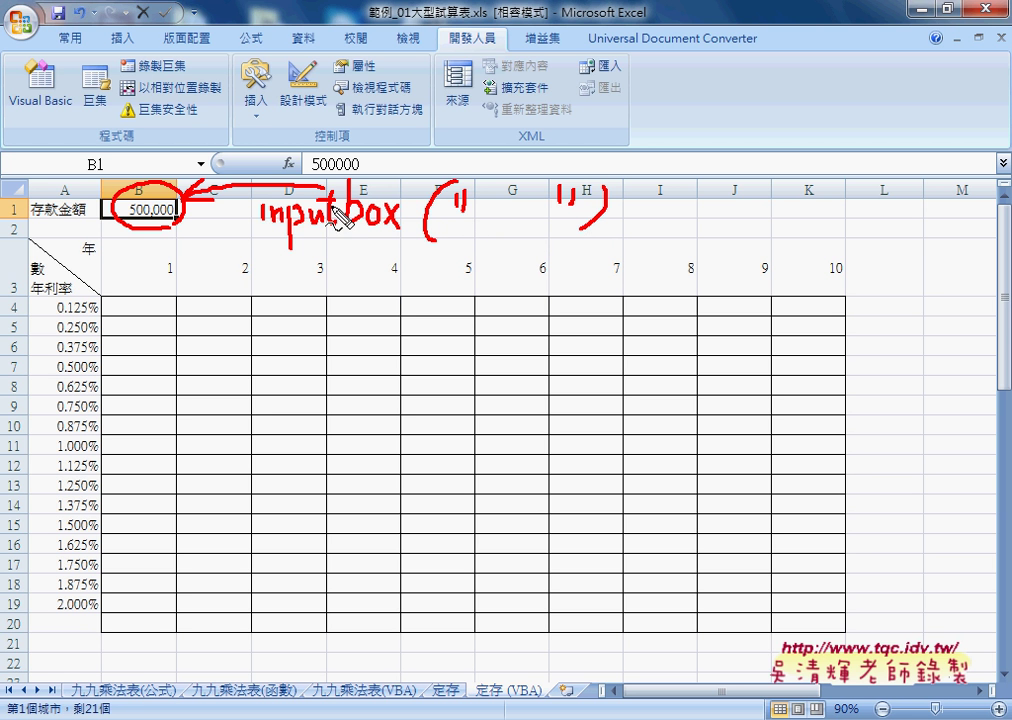
pyautogui.moveTo(237, 207); pyautogui.dragTo(259, 206)
pyautogui.moveTo(238, 216); pyautogui.dragTo(259, 216)
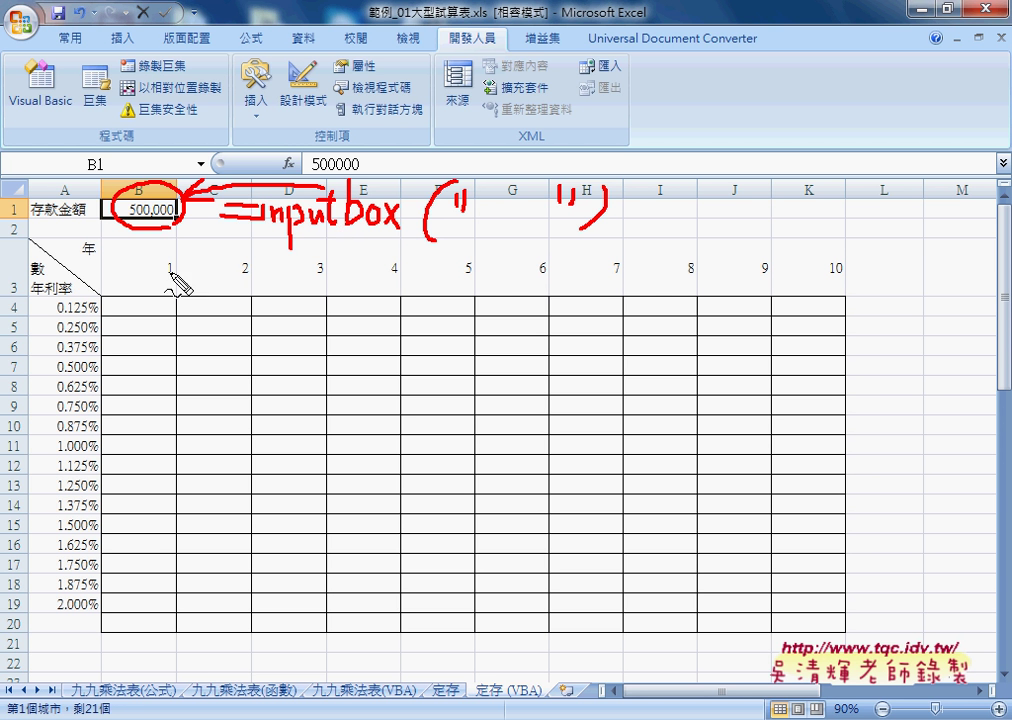
pyautogui.moveTo(125, 255)
pyautogui.mouseDown()
pyautogui.moveTo(148, 285)
pyautogui.moveTo(156, 268)
pyautogui.mouseUp()
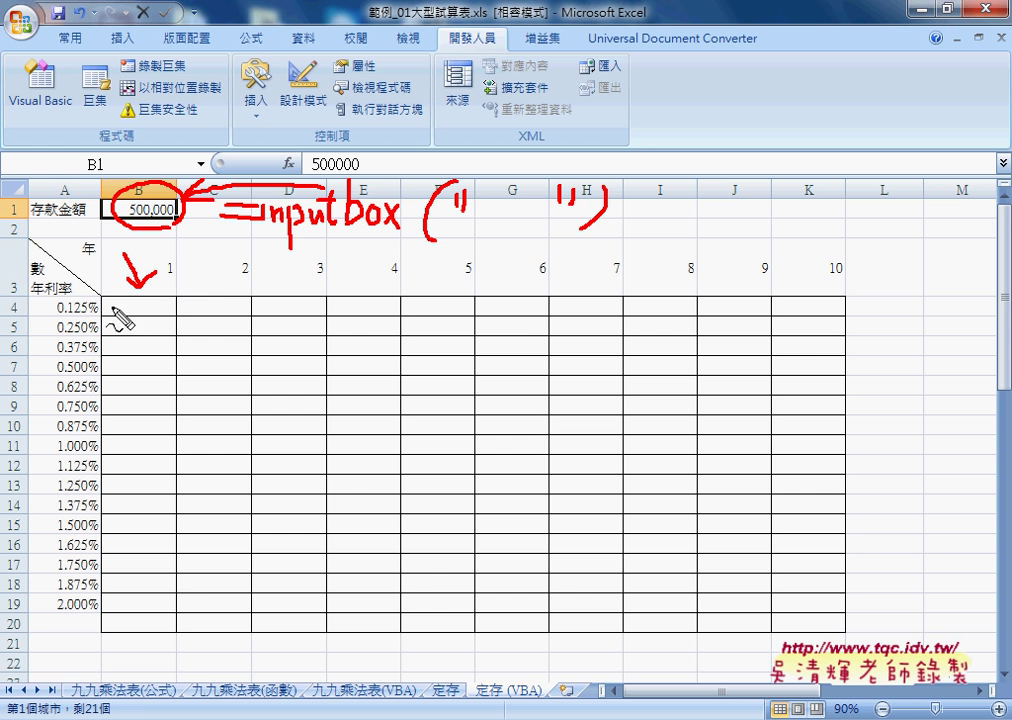
pyautogui.moveTo(22, 300); pyautogui.dragTo(18, 320)
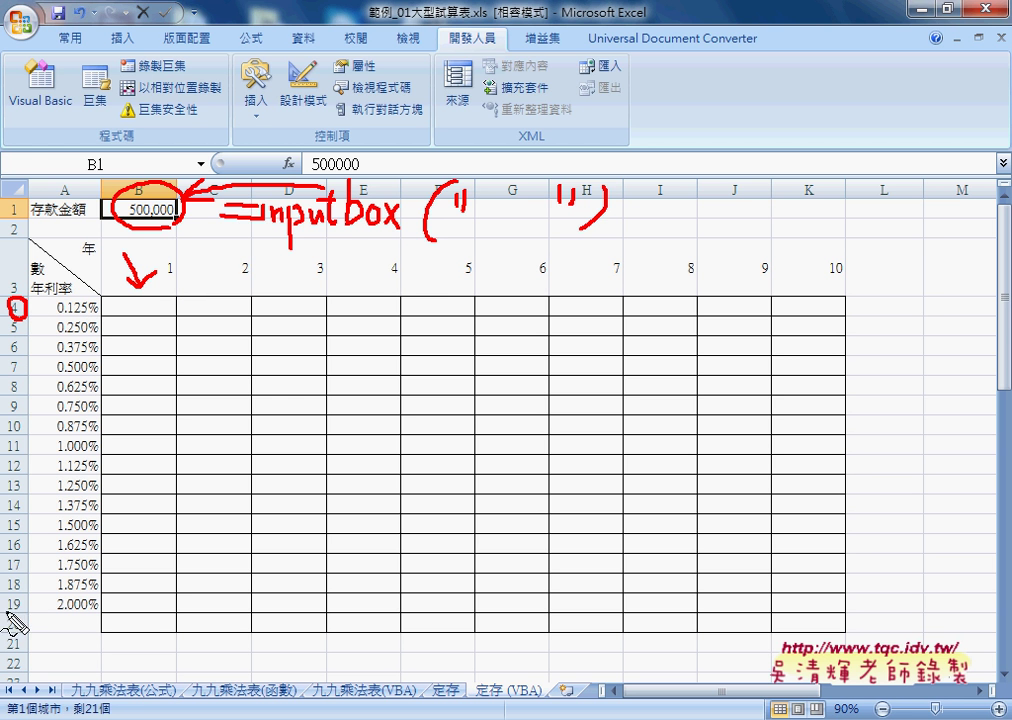
pyautogui.moveTo(22, 597); pyautogui.dragTo(16, 616)
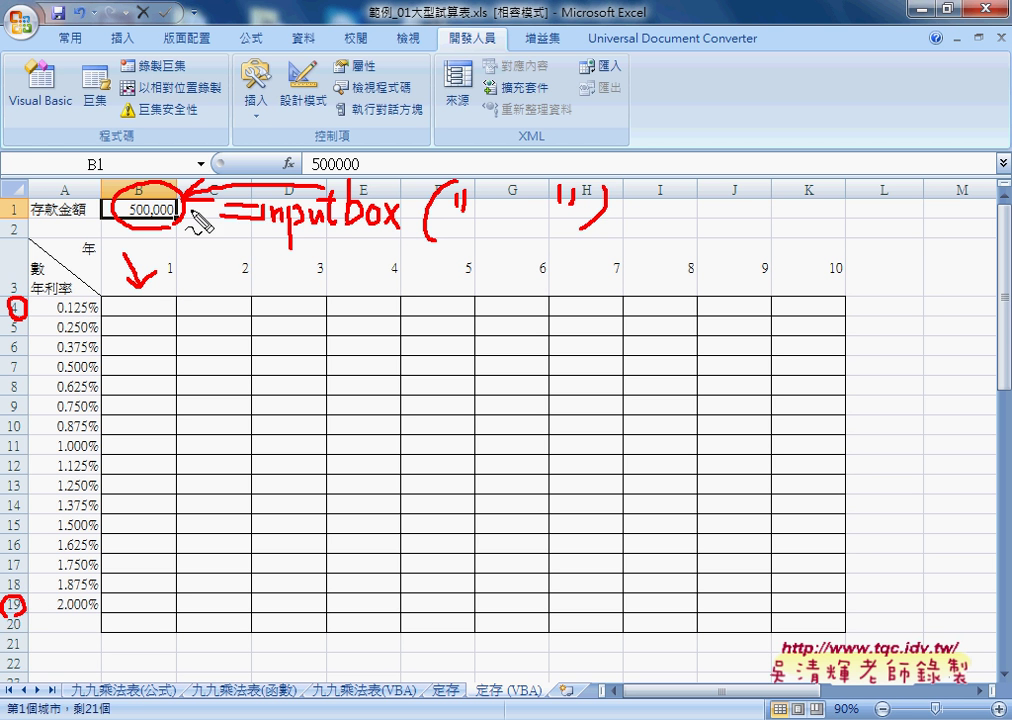
pyautogui.moveTo(134, 160); pyautogui.dragTo(165, 195)
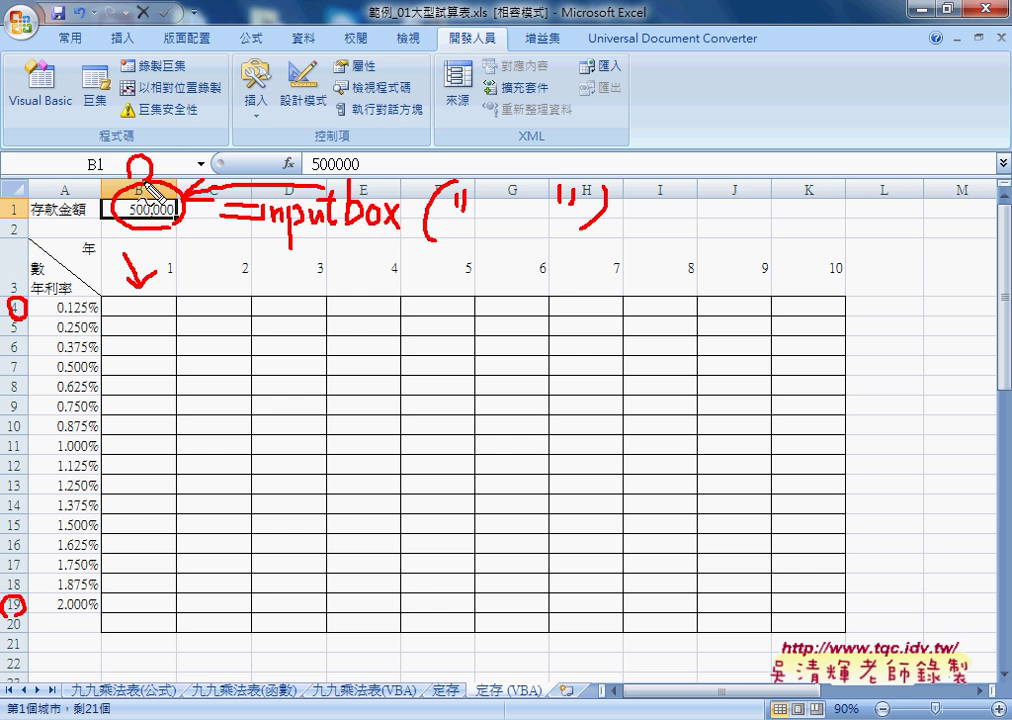
pyautogui.moveTo(141, 114); pyautogui.dragTo(157, 131)
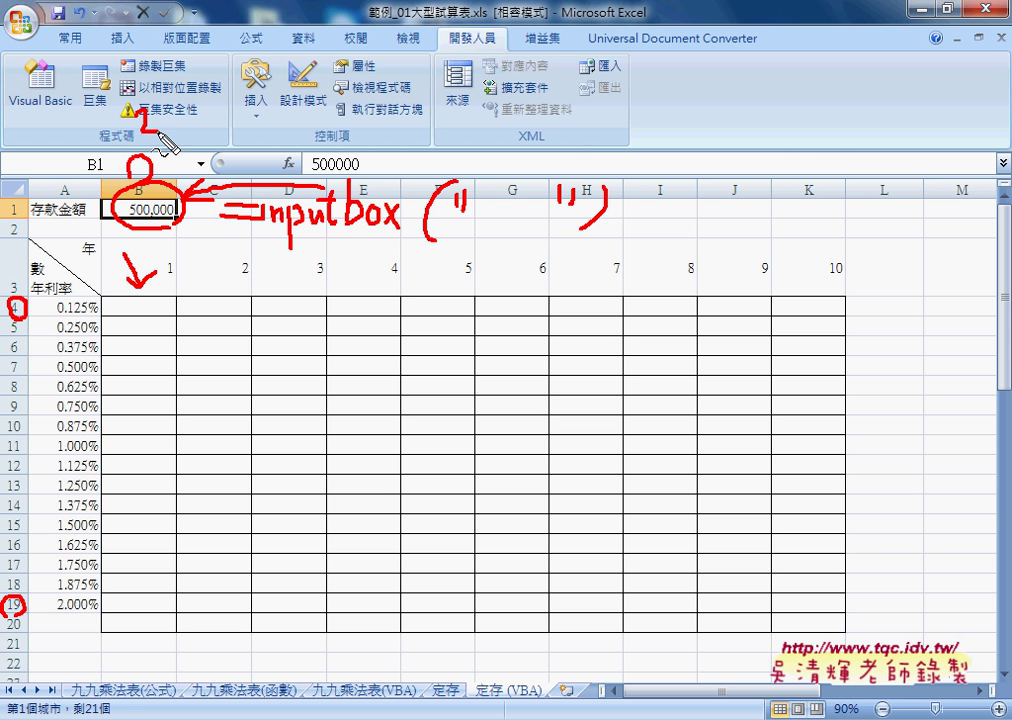
pyautogui.moveTo(813, 125); pyautogui.dragTo(826, 151)
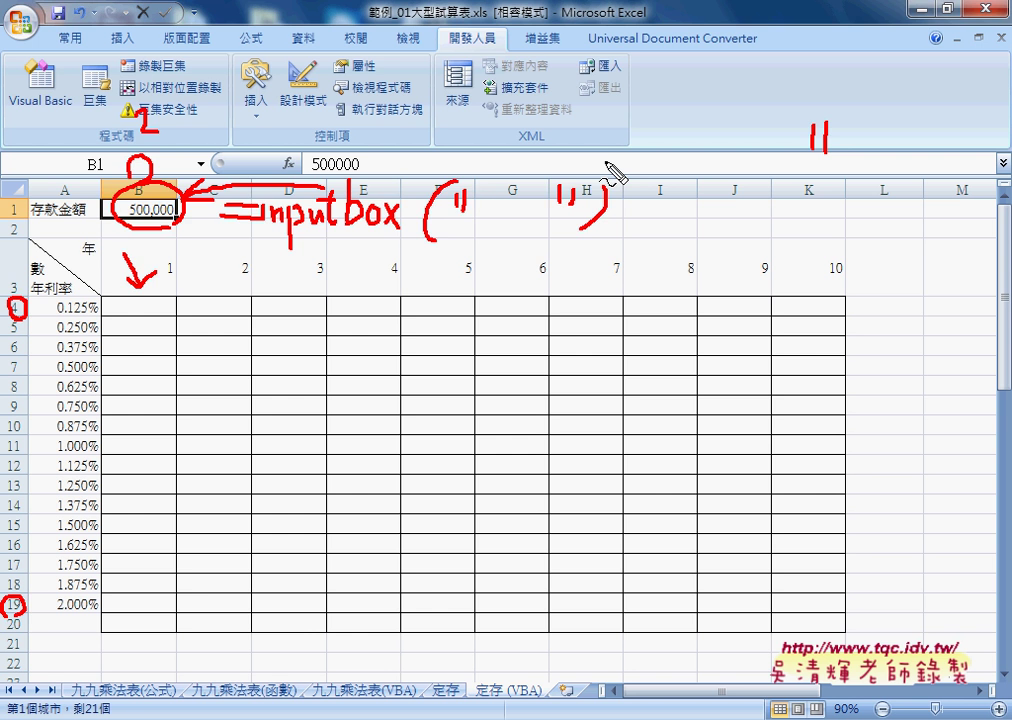
pyautogui.press('Escape')
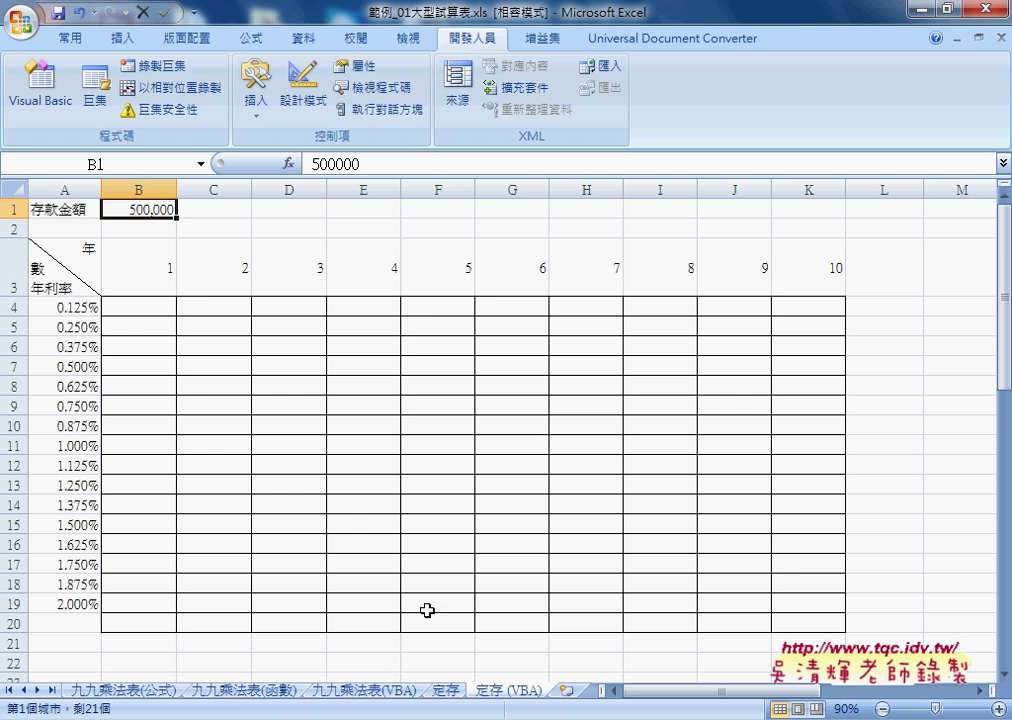
# On the 定存 sheet, annotate the $B$1, $A4 and B$3 references in B4's formula
pyautogui.click(145, 302)
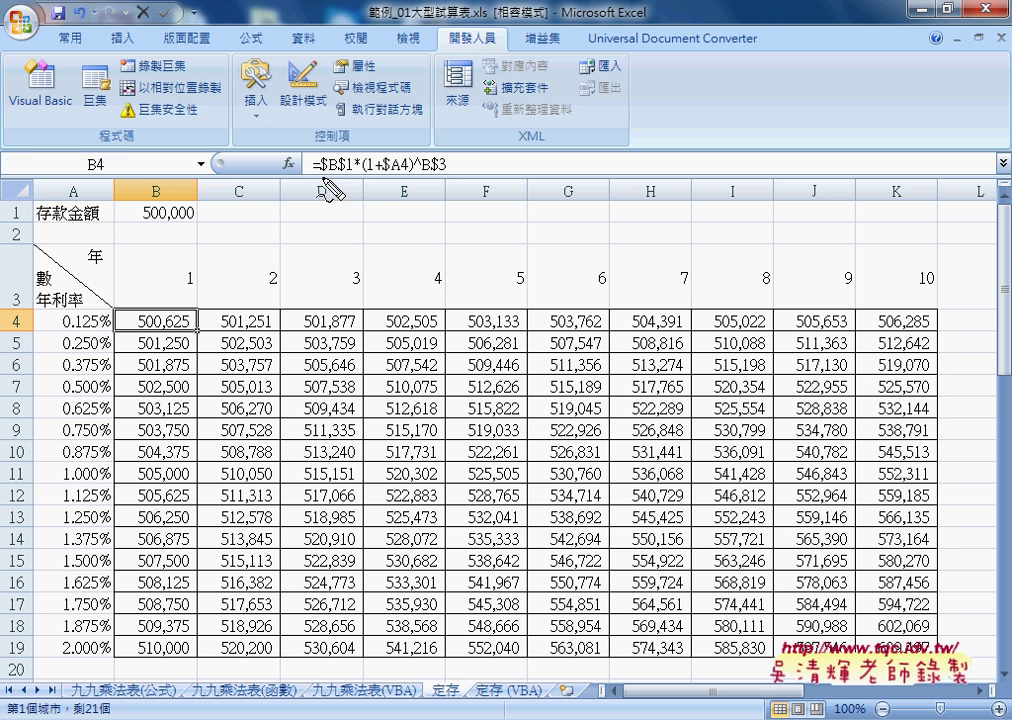
pyautogui.moveTo(313, 174)
pyautogui.mouseDown()
pyautogui.moveTo(351, 174)
pyautogui.moveTo(322, 183)
pyautogui.mouseUp()
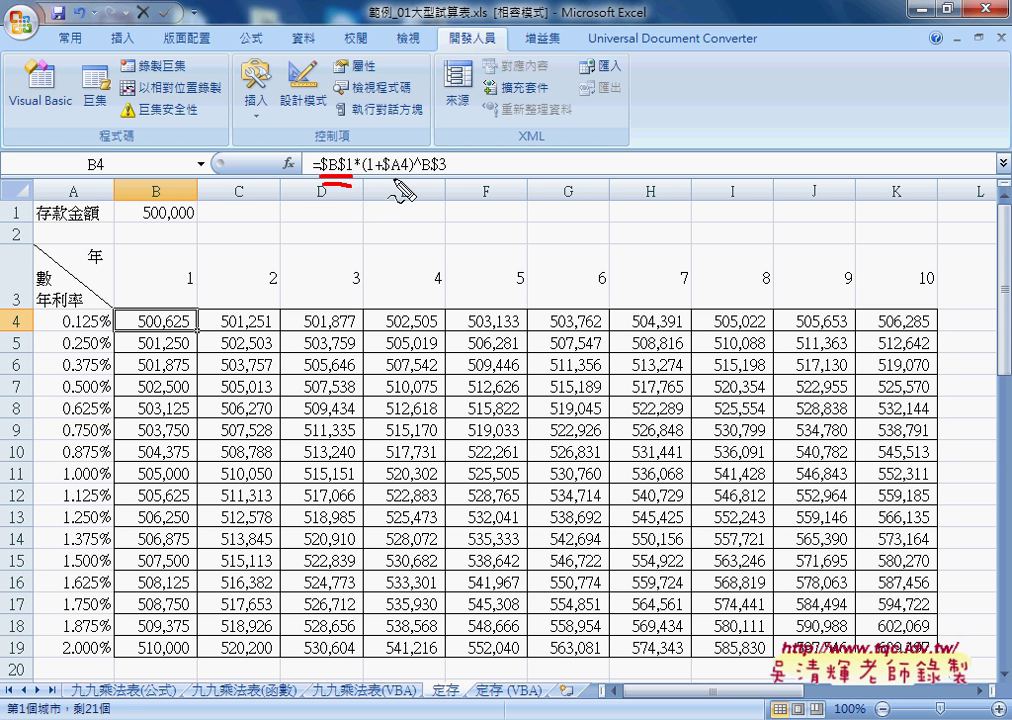
pyautogui.moveTo(386, 178)
pyautogui.mouseDown()
pyautogui.moveTo(404, 178)
pyautogui.moveTo(391, 178)
pyautogui.mouseUp()
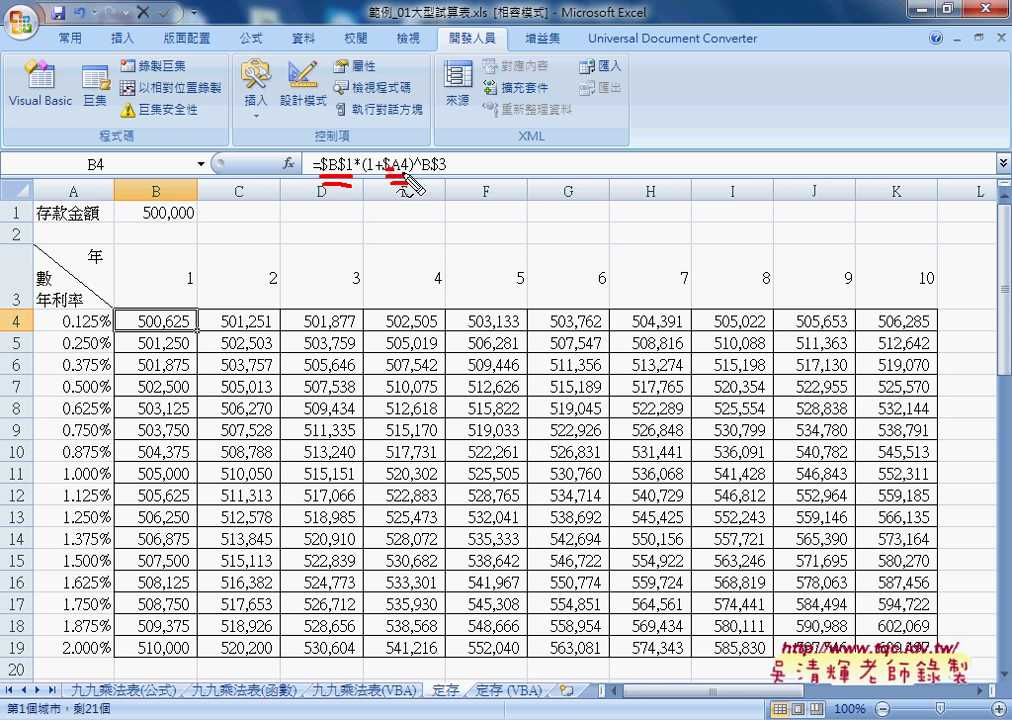
pyautogui.moveTo(394, 184); pyautogui.dragTo(403, 179)
pyautogui.moveTo(425, 177); pyautogui.dragTo(446, 177)
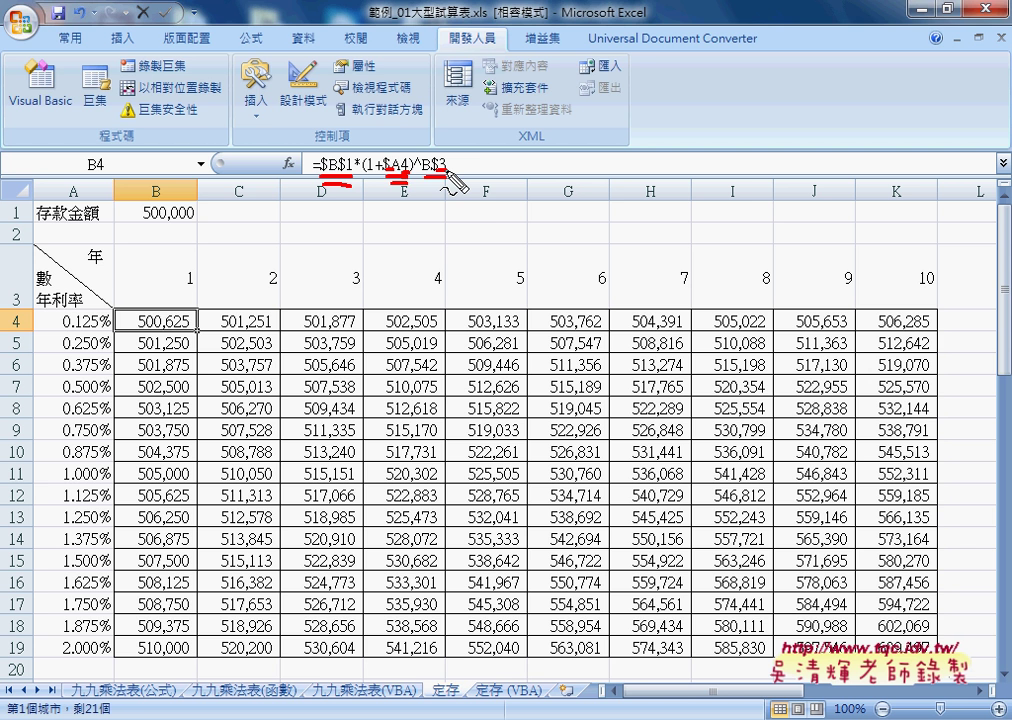
pyautogui.press('Escape')
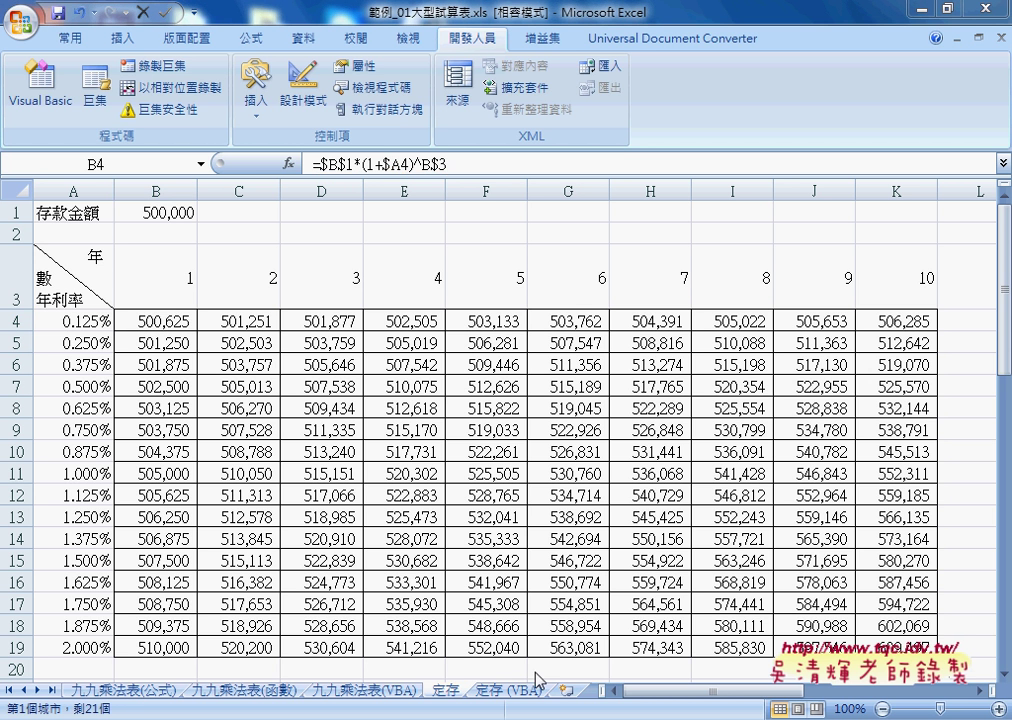
# On the 定存 (VBA) sheet, run 計算 with an 800,000 deposit to fill the table
pyautogui.click(512, 691)
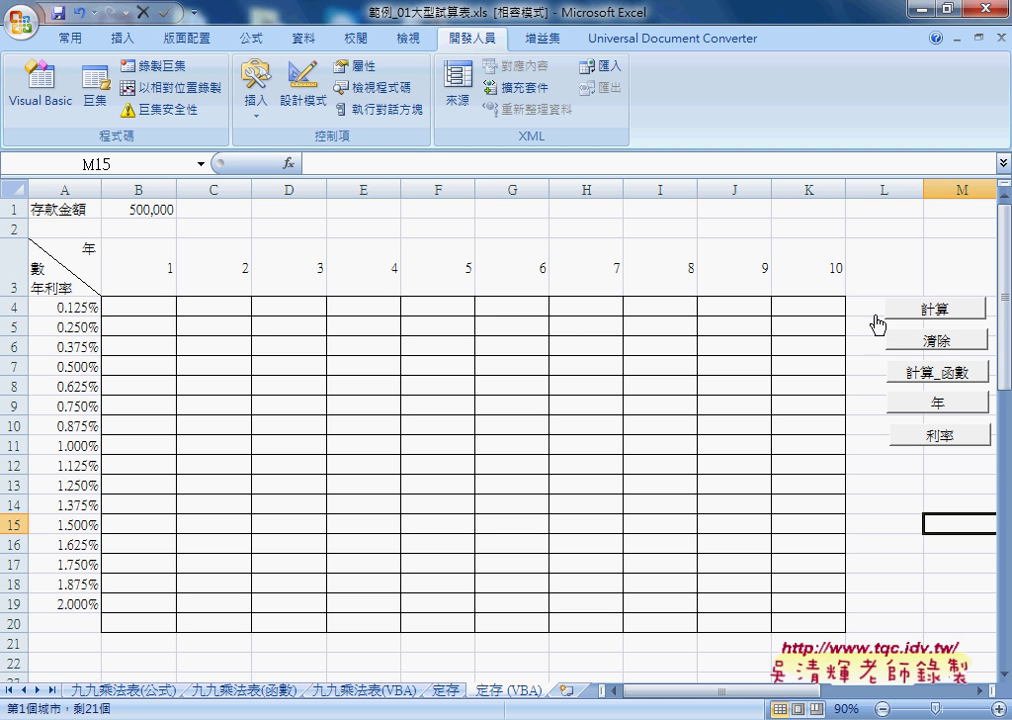
pyautogui.click(940, 311)
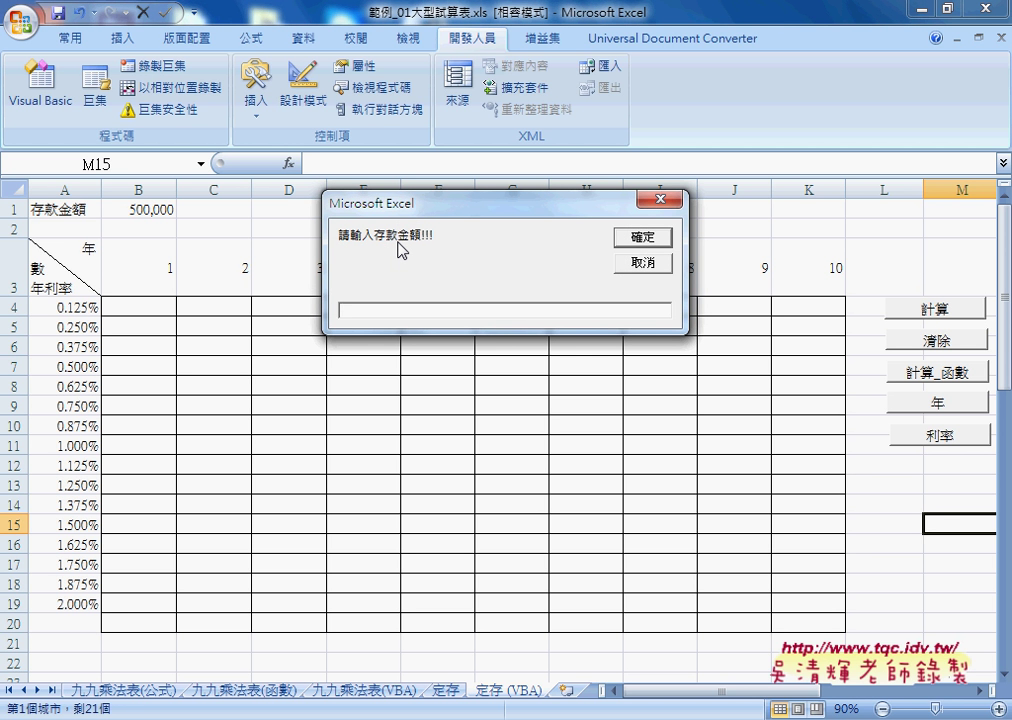
pyautogui.write('80')
pyautogui.write('0000')
pyautogui.click(643, 238)
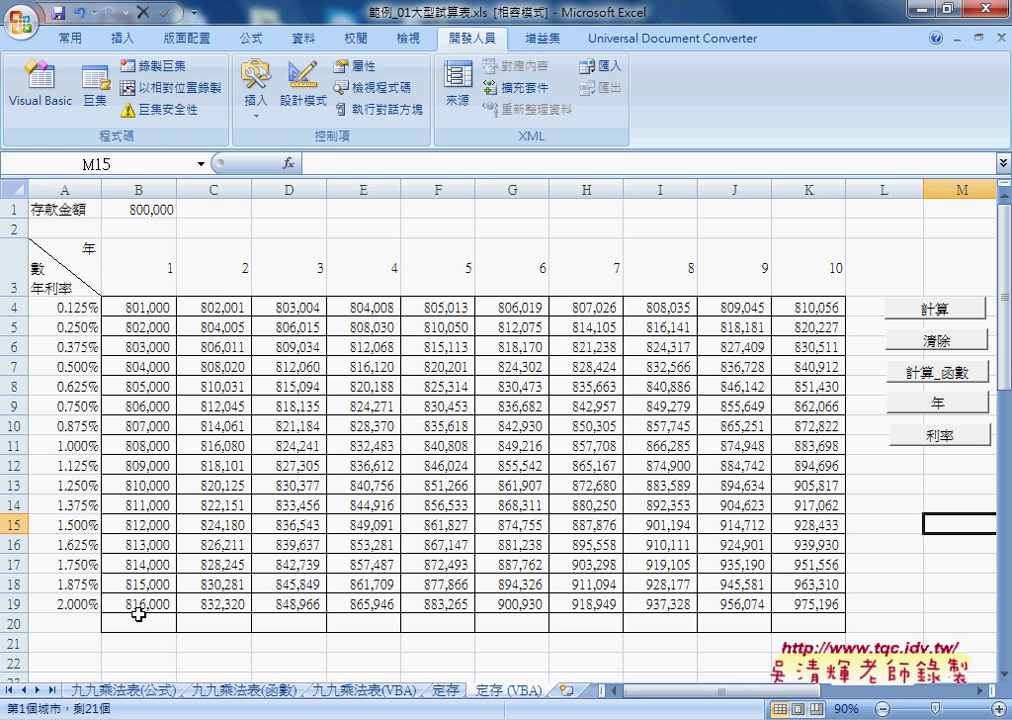
# Rerun 計算 with a 10,000,000 deposit
pyautogui.click(912, 310)
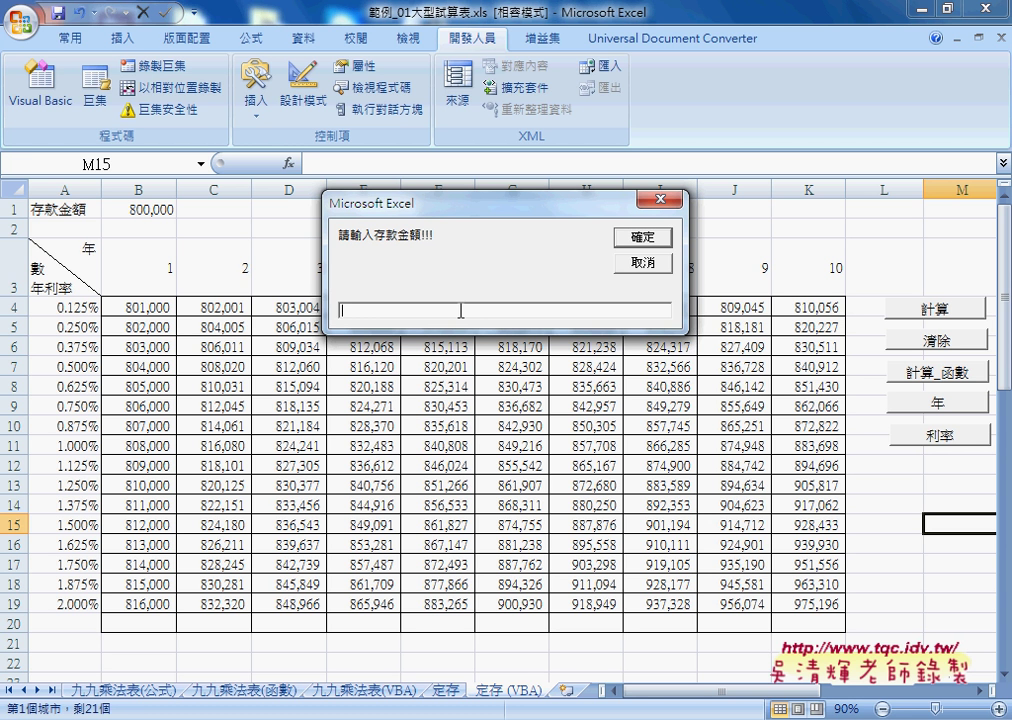
pyautogui.write('10,000,')
pyautogui.write('0')
pyautogui.write('0')
pyautogui.write('00000')
pyautogui.press('Return')
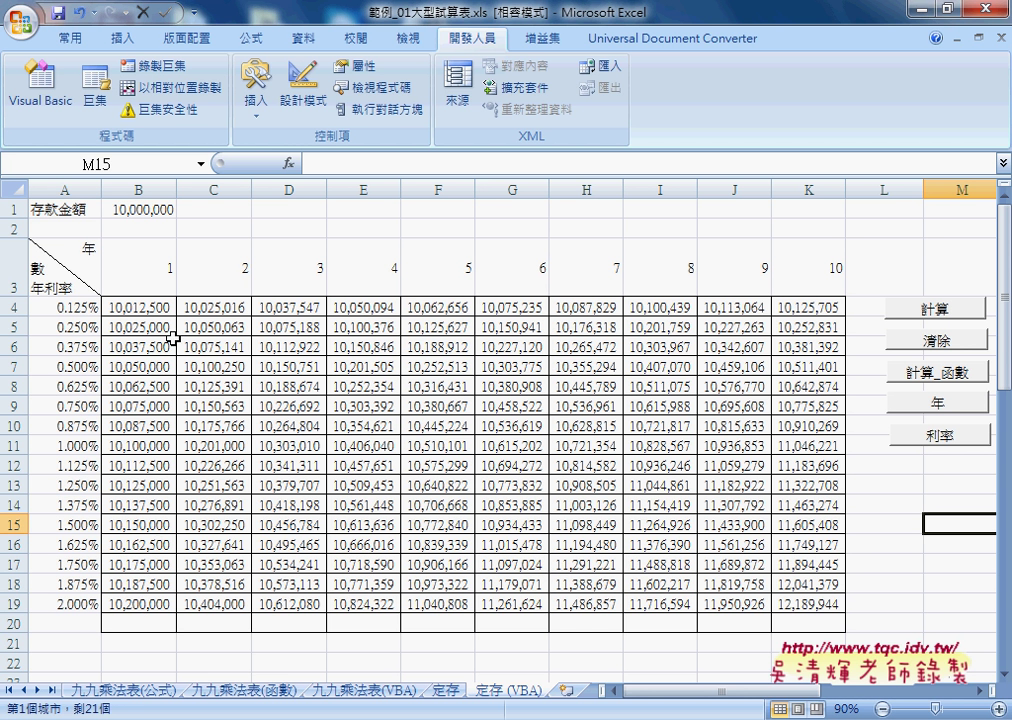
# Run 計算 and enter 600000 as the deposit amount
pyautogui.click(938, 310)
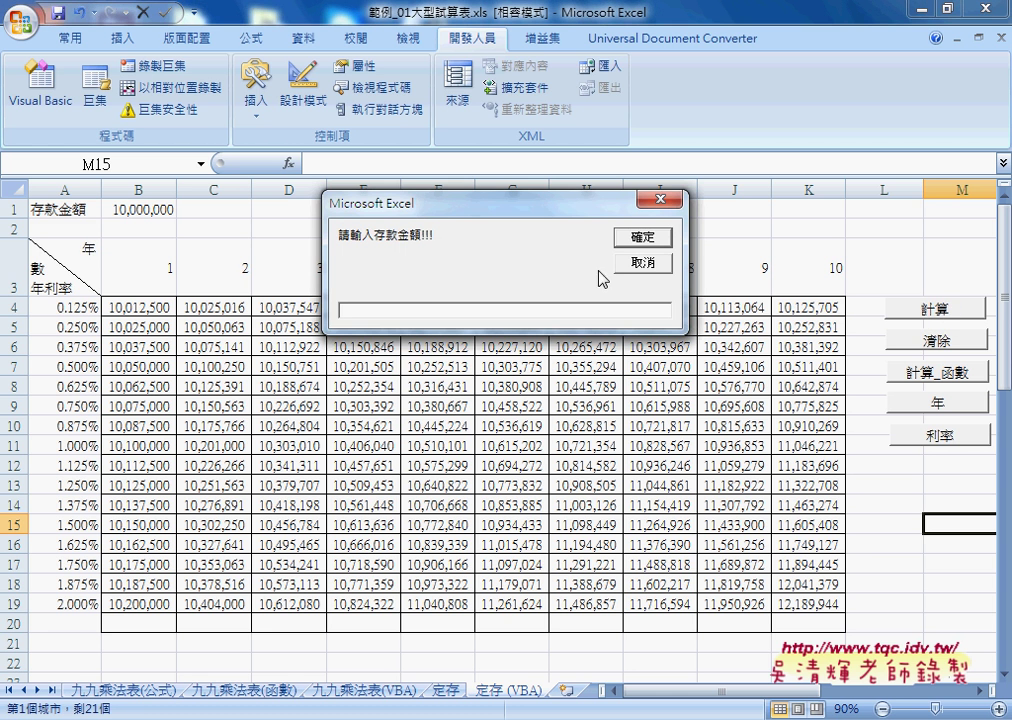
pyautogui.write('6')
pyautogui.write('00000')
pyautogui.moveTo(378, 311); pyautogui.dragTo(336, 312)
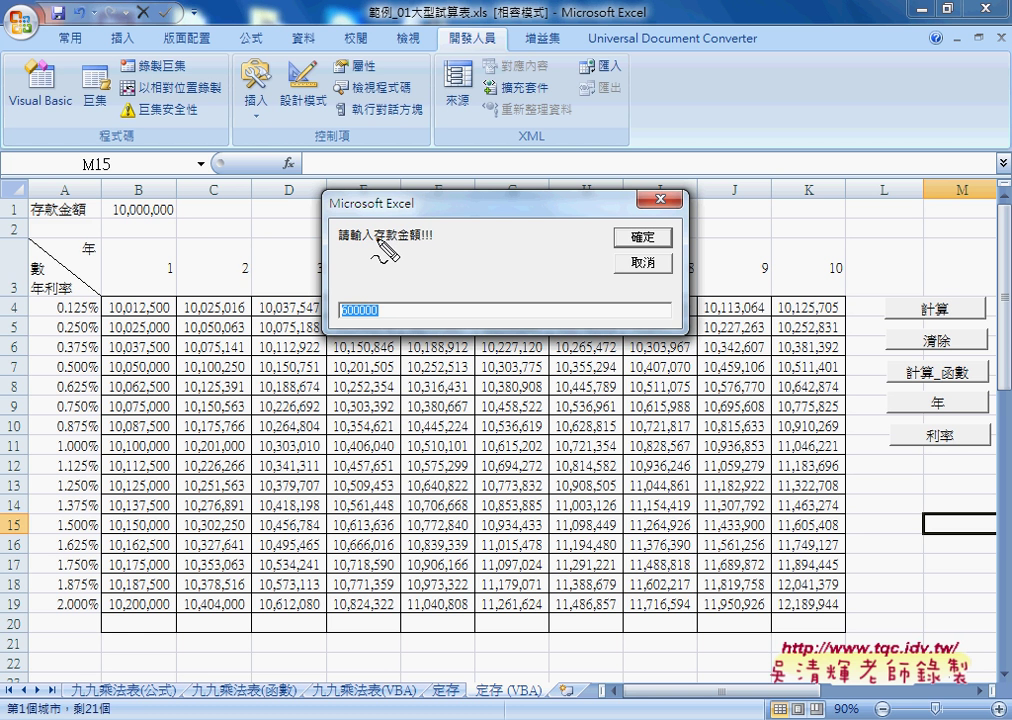
# Annotate the prompt, B1, rows 4–19 and B4, then confirm 600000 to recalculate
pyautogui.moveTo(334, 222); pyautogui.dragTo(333, 247)
pyautogui.moveTo(443, 223); pyautogui.dragTo(443, 247)
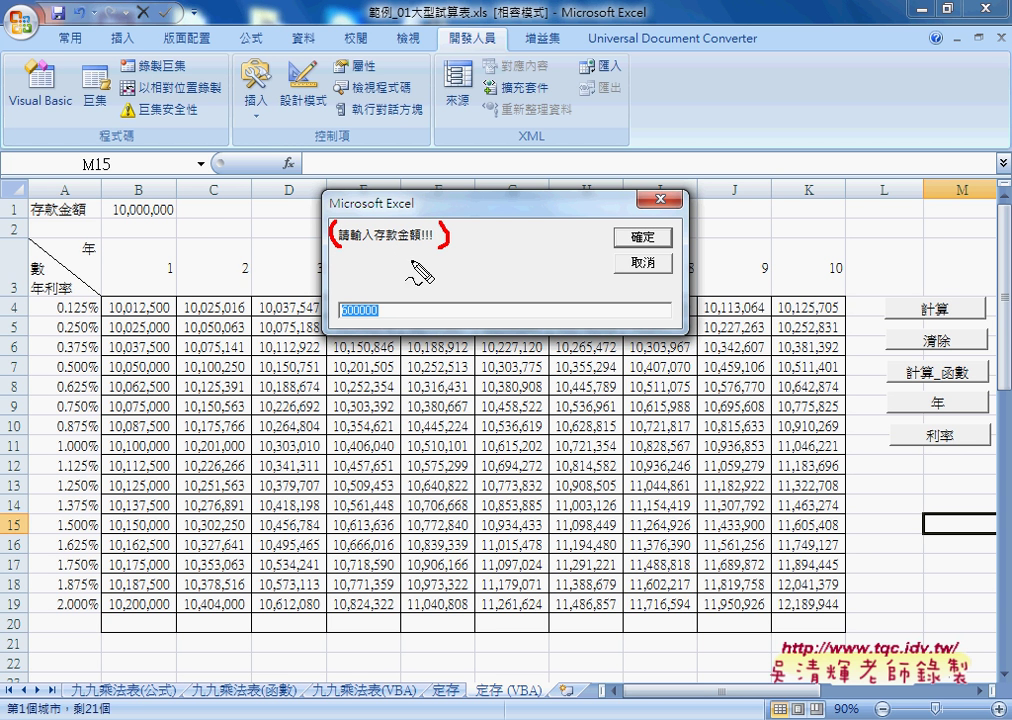
pyautogui.moveTo(340, 306)
pyautogui.mouseDown()
pyautogui.moveTo(186, 211)
pyautogui.moveTo(163, 236)
pyautogui.mouseUp()
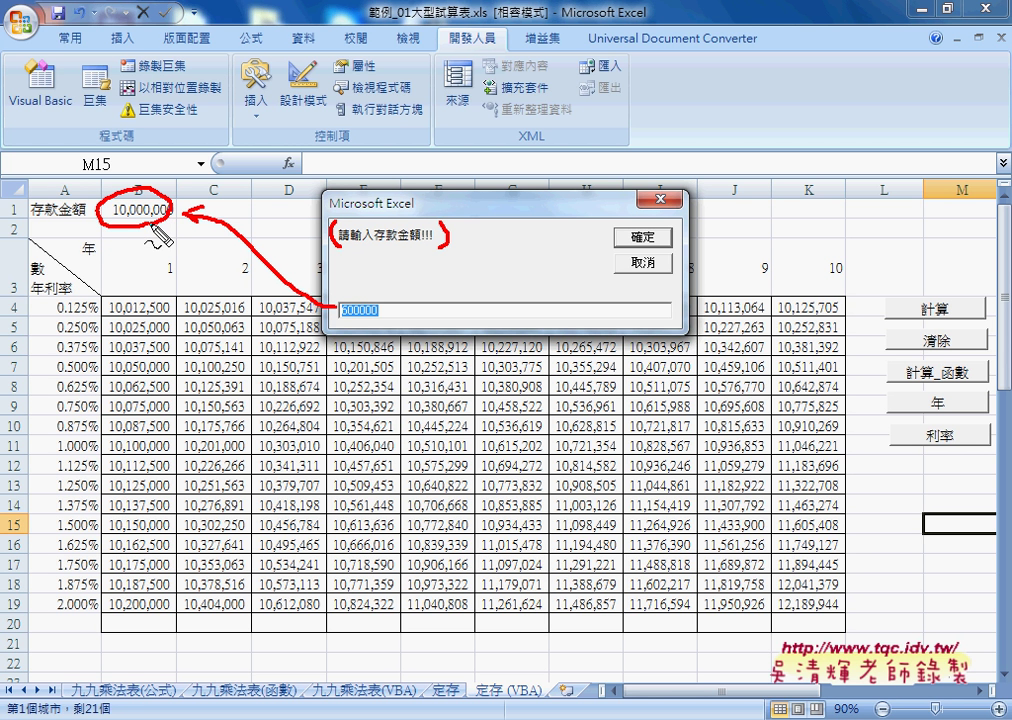
pyautogui.moveTo(22, 299); pyautogui.dragTo(20, 303)
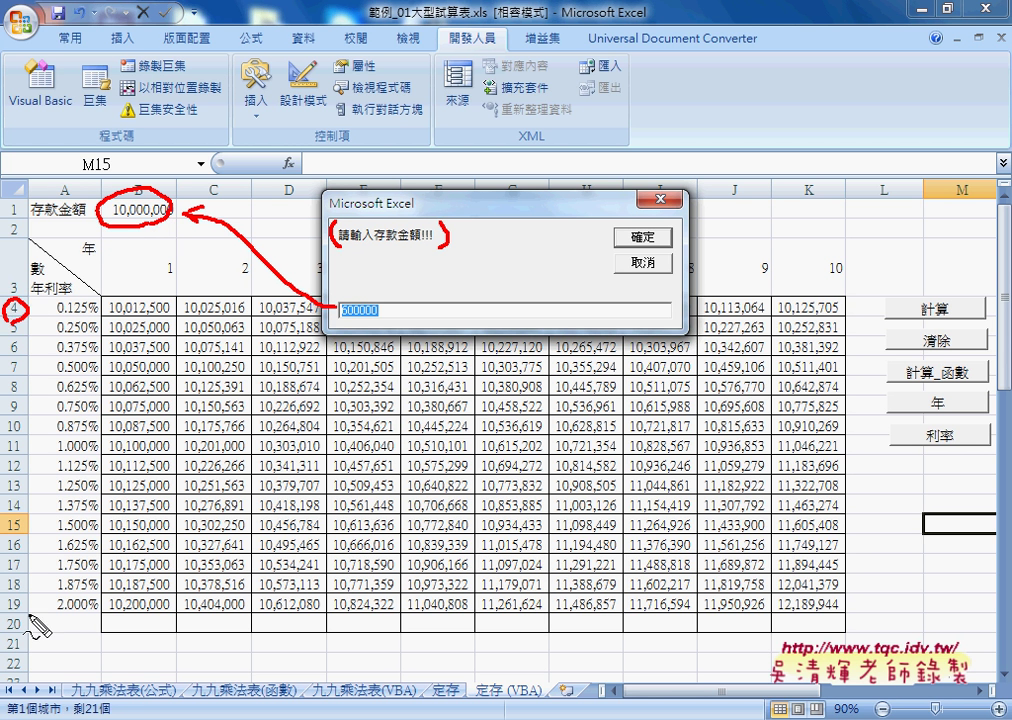
pyautogui.moveTo(22, 597); pyautogui.dragTo(20, 601)
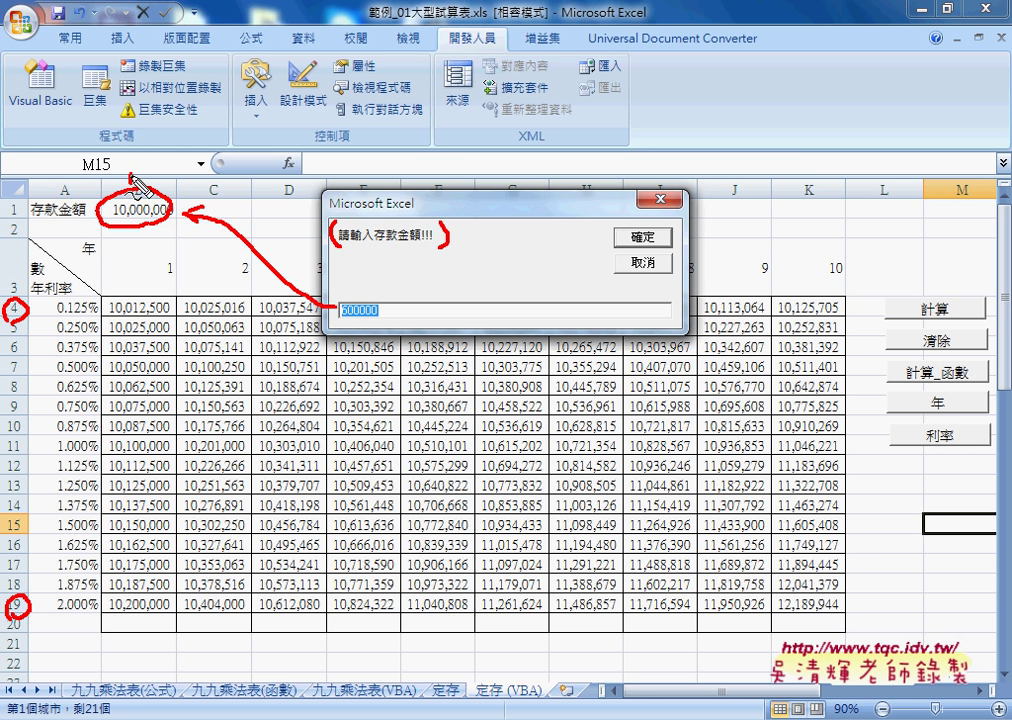
pyautogui.moveTo(131, 179); pyautogui.dragTo(133, 181)
pyautogui.moveTo(800, 163); pyautogui.dragTo(803, 168)
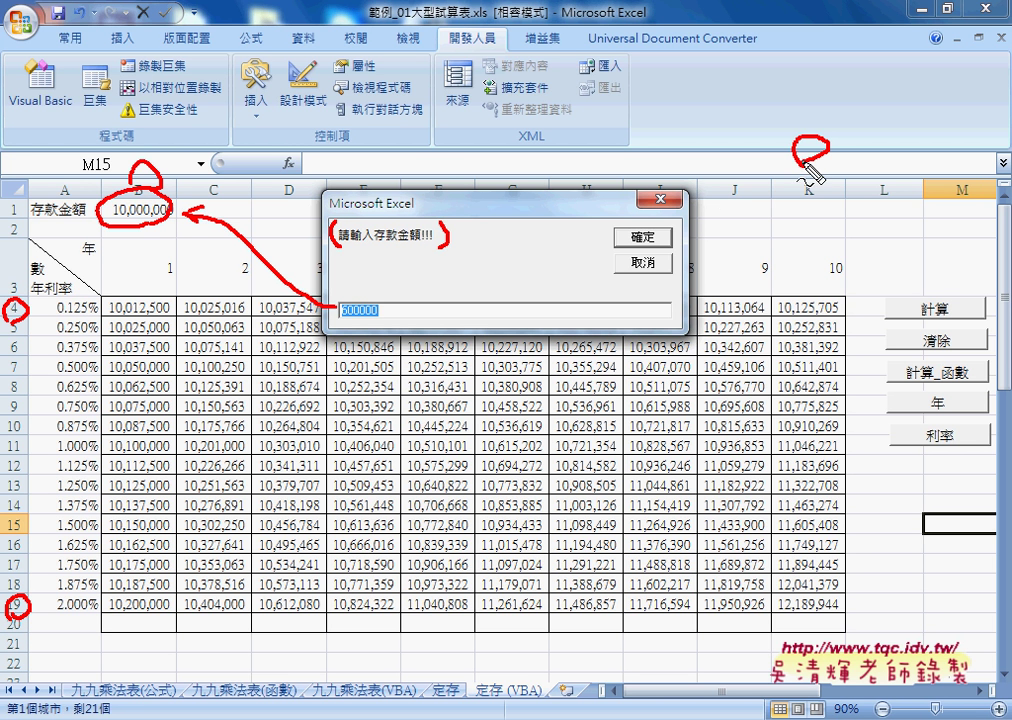
pyautogui.moveTo(170, 298); pyautogui.dragTo(178, 316)
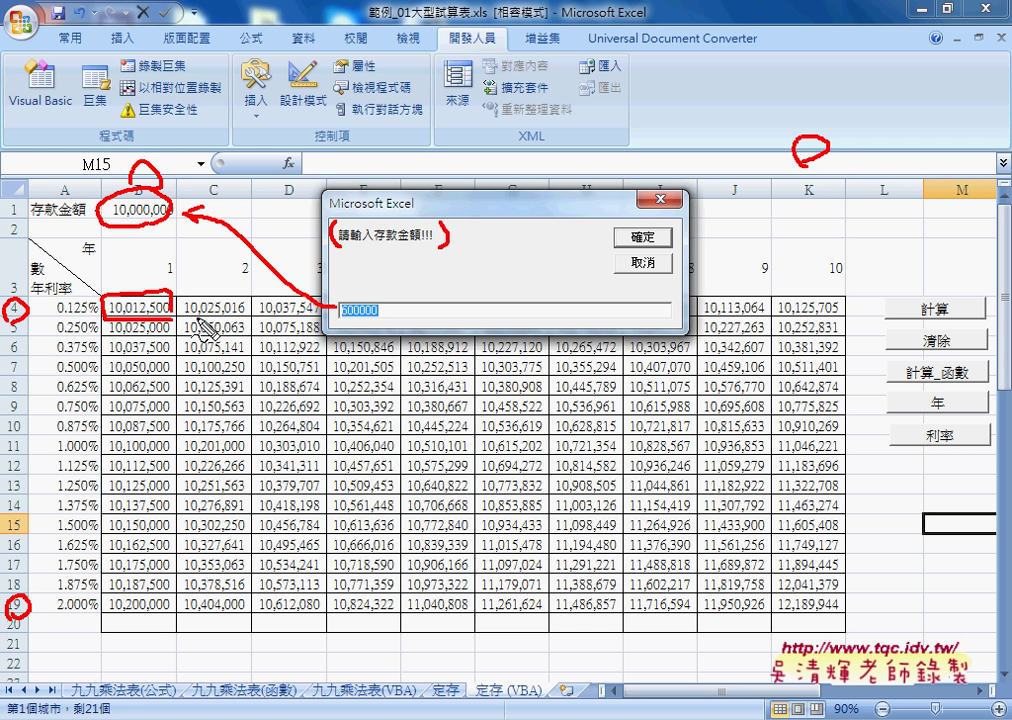
pyautogui.press('Escape')
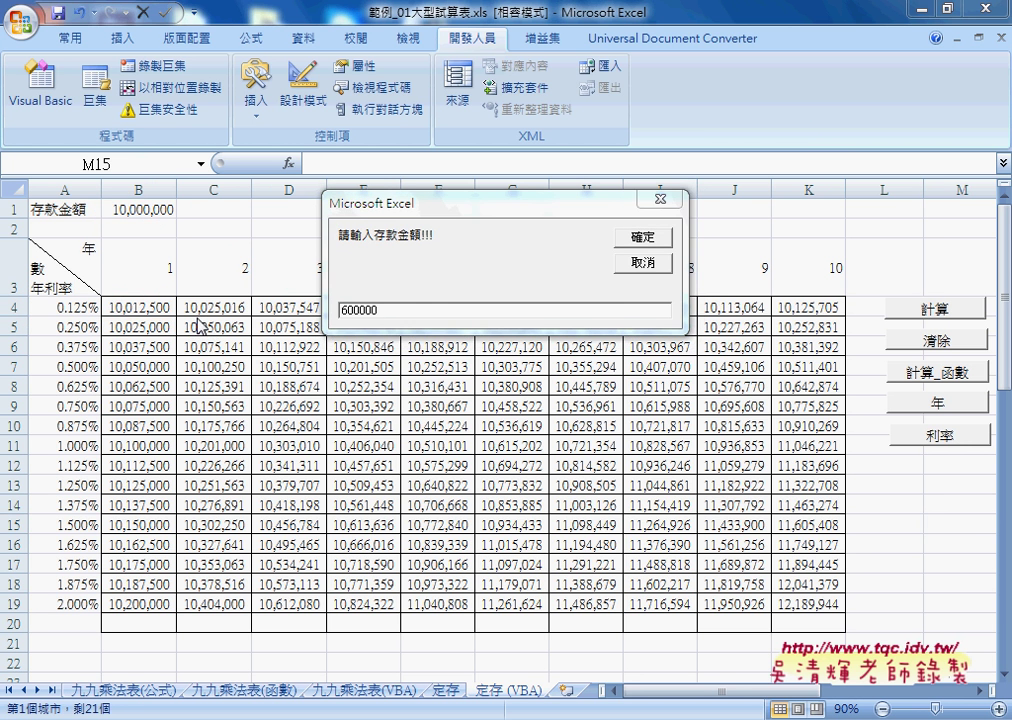
pyautogui.click(642, 237)
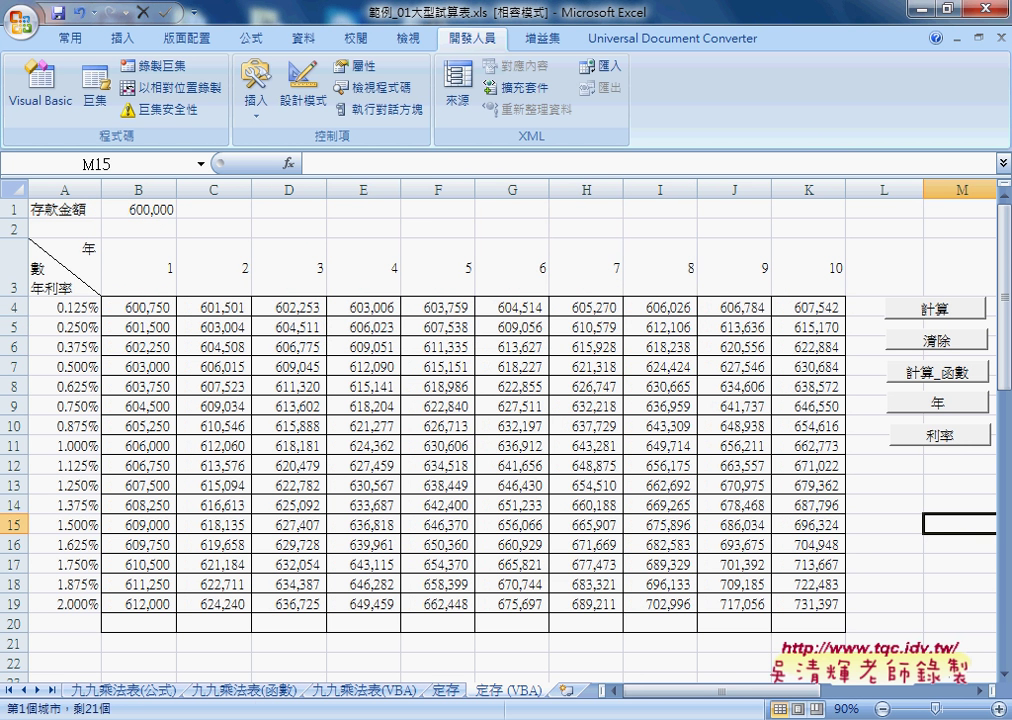
# Open the 計算 macro in Module1 and highlight its InputBox line writing to Range("B1")
pyautogui.rightClick(927, 307)
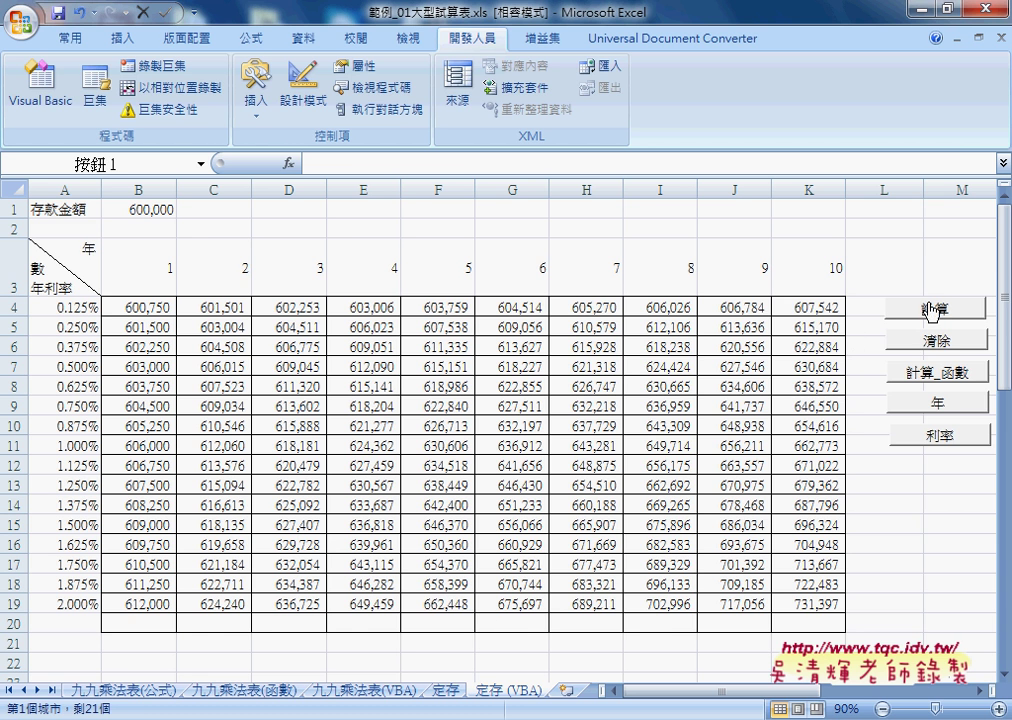
pyautogui.click(858, 463)
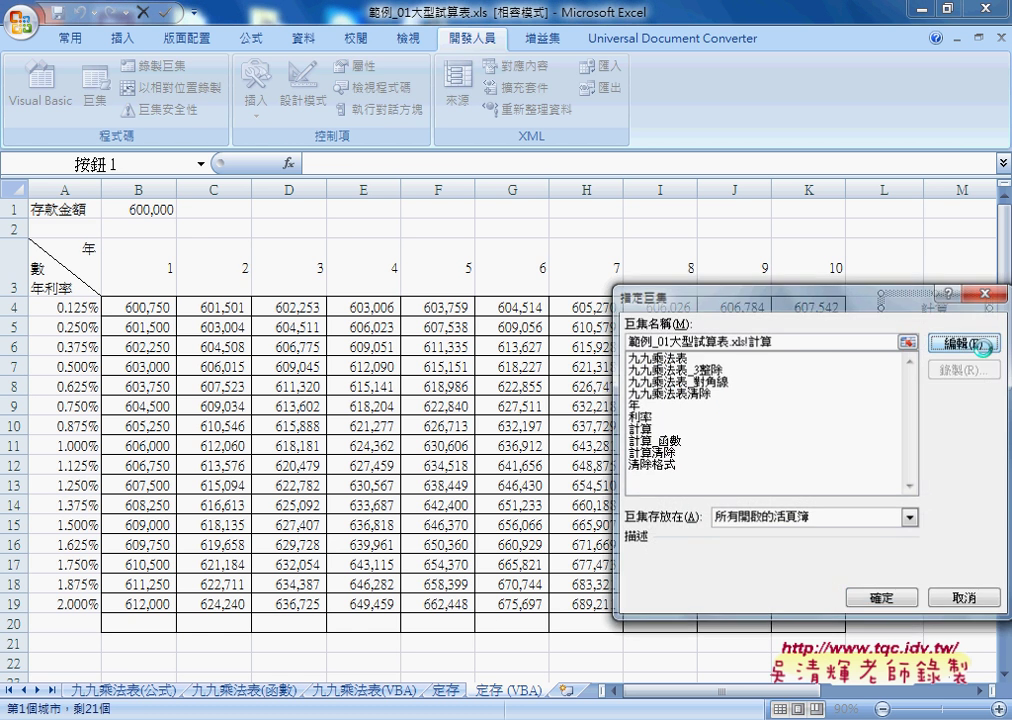
pyautogui.click(951, 343)
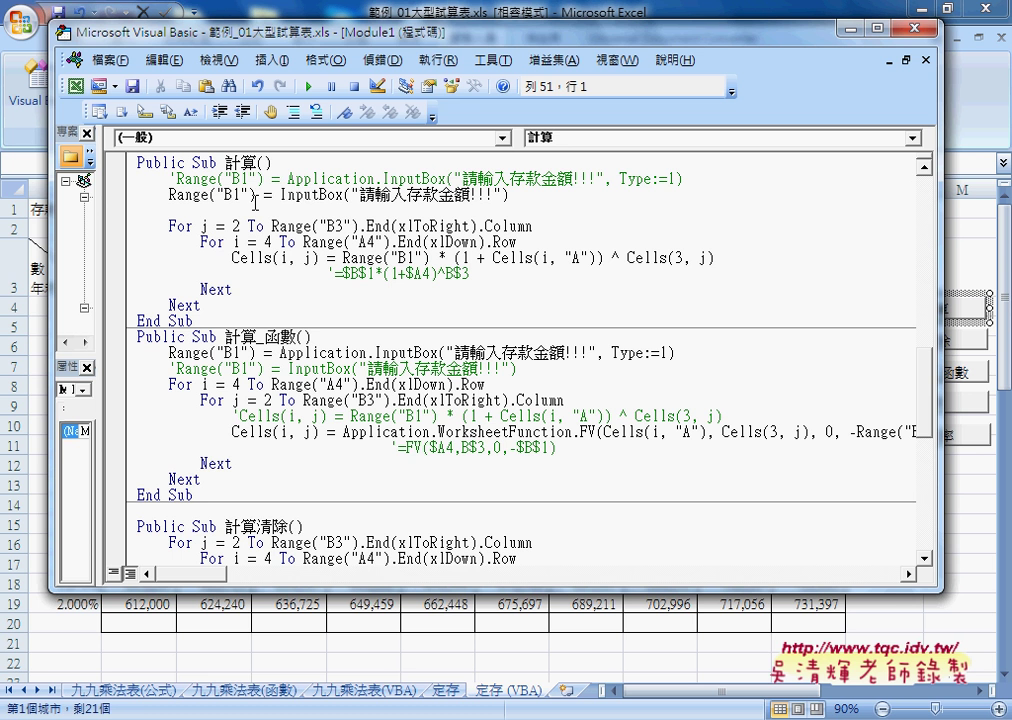
pyautogui.moveTo(280, 194); pyautogui.dragTo(505, 194)
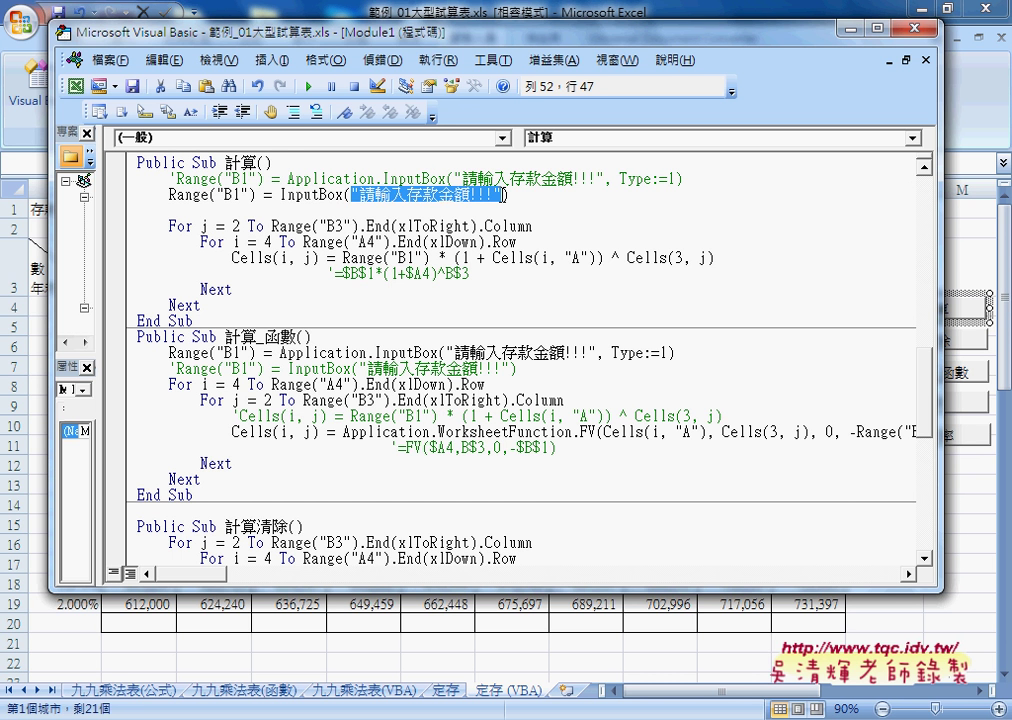
pyautogui.moveTo(281, 194); pyautogui.dragTo(343, 194)
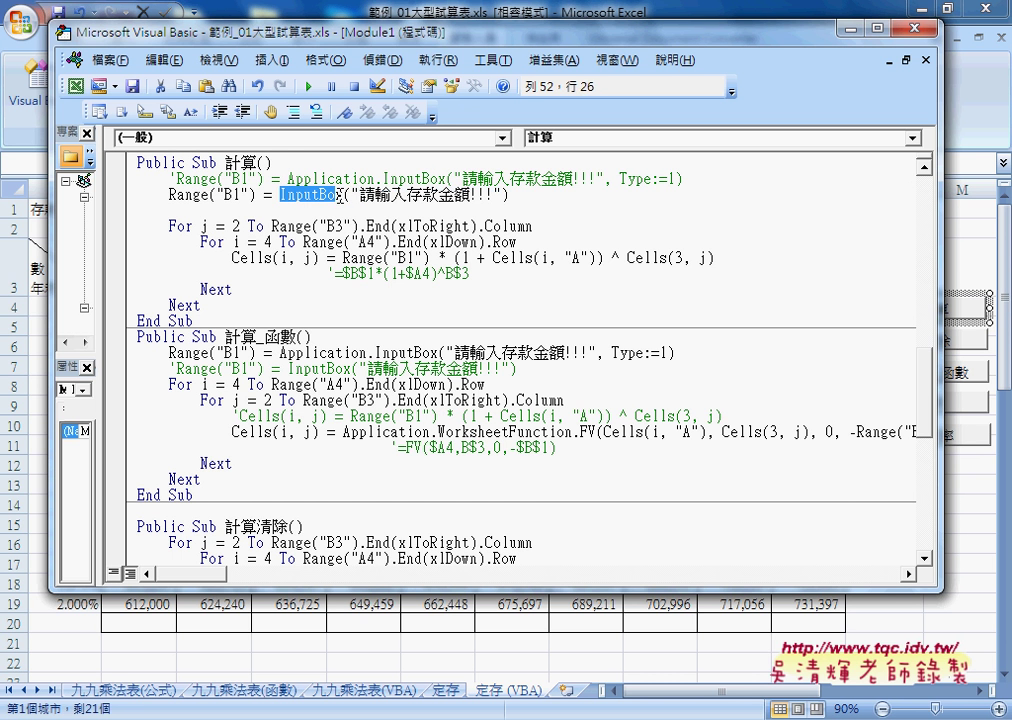
pyautogui.press('Down')
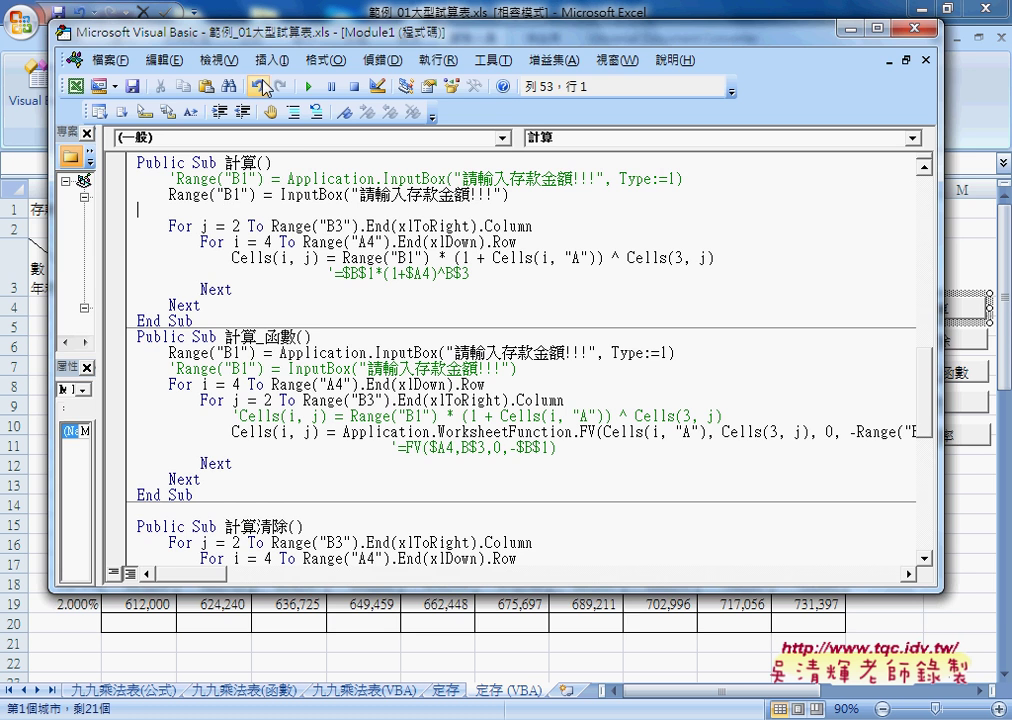
pyautogui.moveTo(262, 44); pyautogui.dragTo(434, 76)
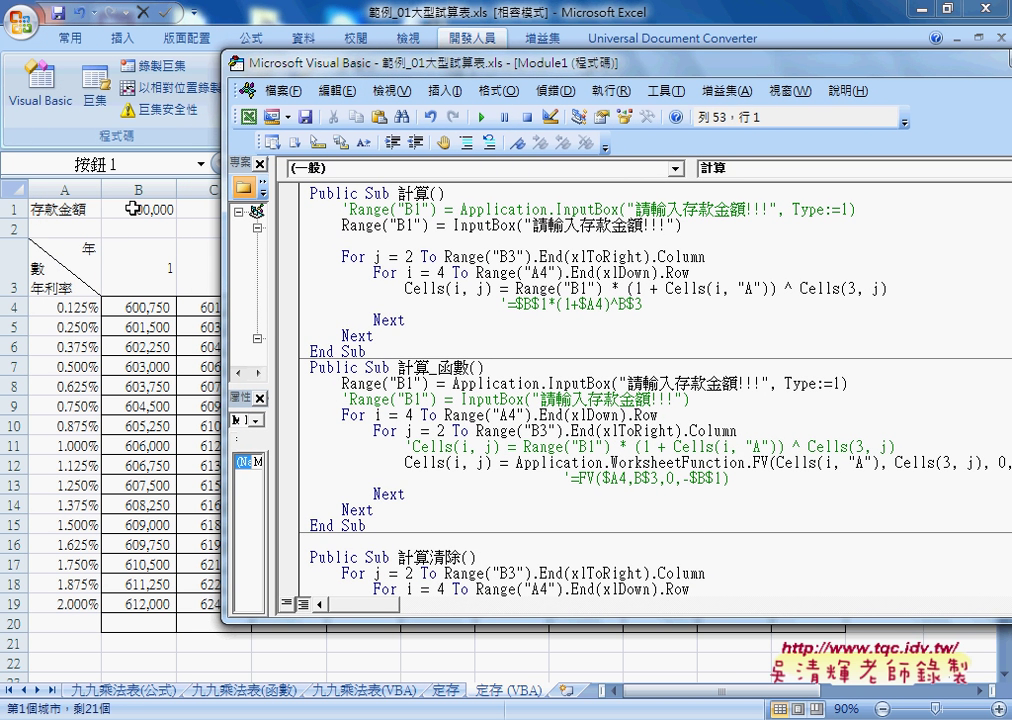
pyautogui.moveTo(429, 225); pyautogui.dragTo(341, 225)
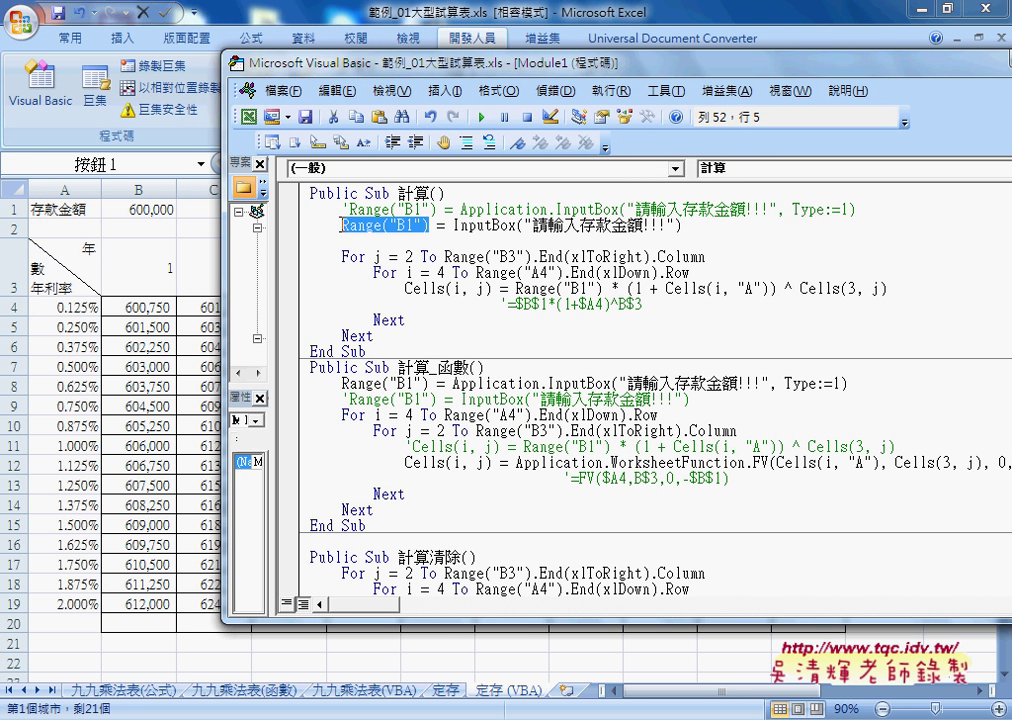
pyautogui.click(360, 257)
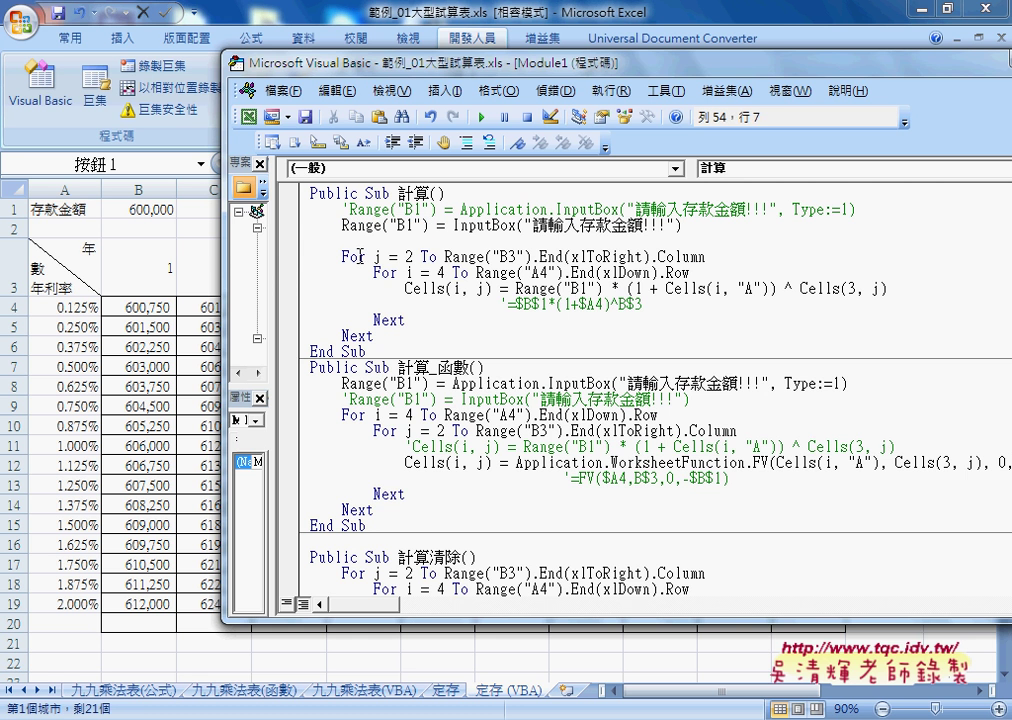
# Move the For j line below For i, fixing indentation and removing the blank line
pyautogui.click(405, 257)
pyautogui.moveTo(703, 256)
pyautogui.mouseDown()
pyautogui.moveTo(343, 257)
pyautogui.moveTo(690, 272)
pyautogui.mouseUp()
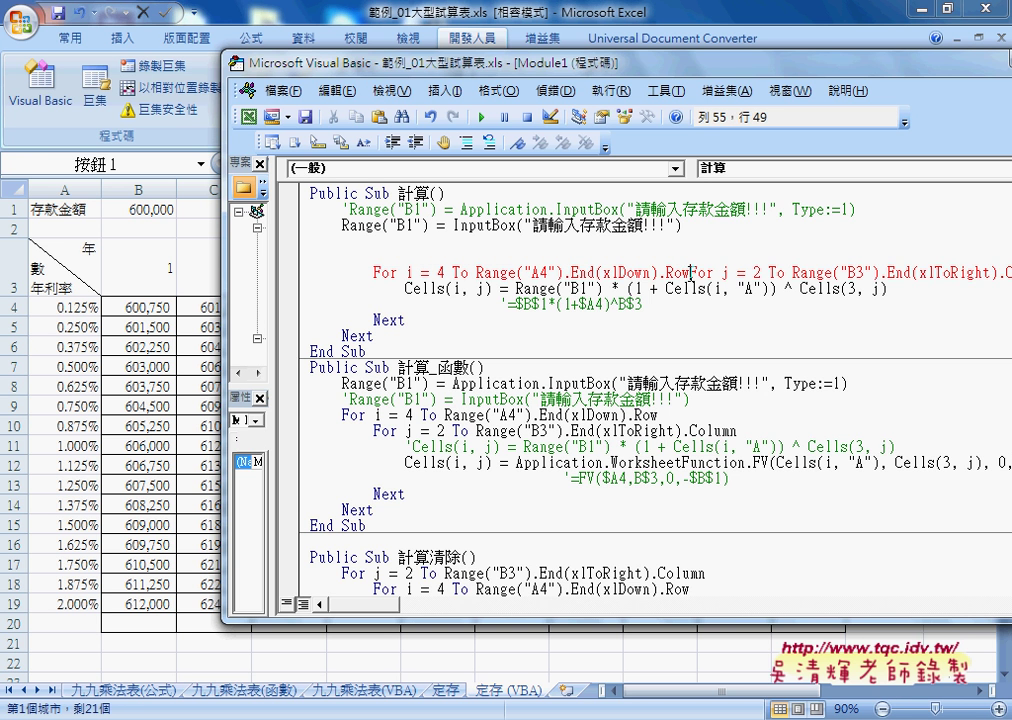
pyautogui.press('Return')
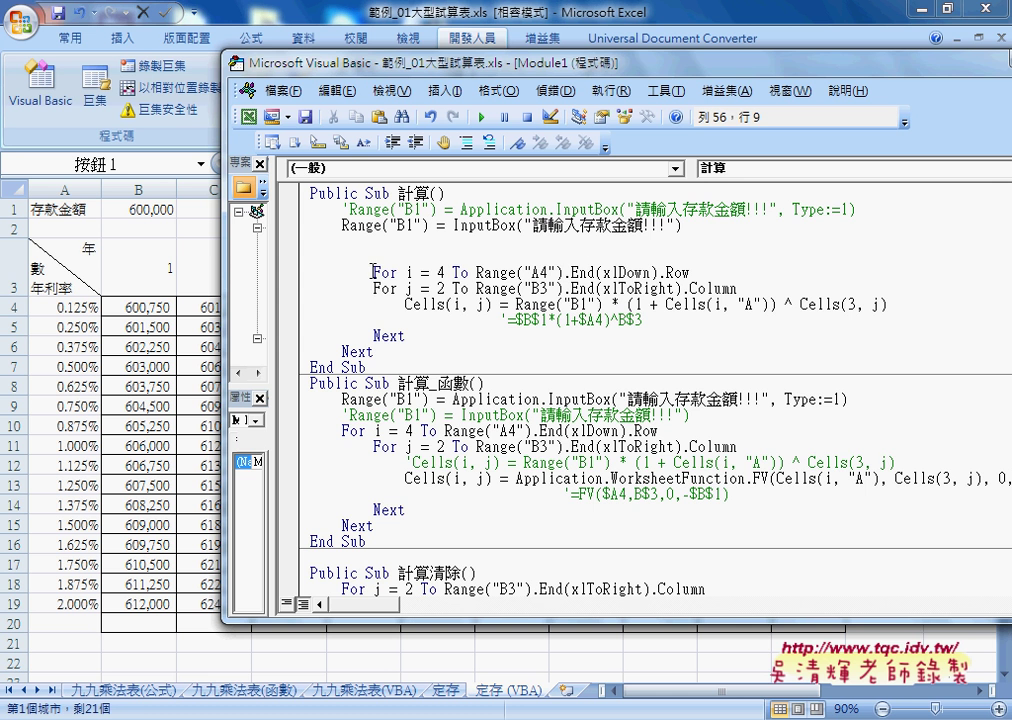
pyautogui.press('Up')
pyautogui.hotkey('shift', 'Tab')
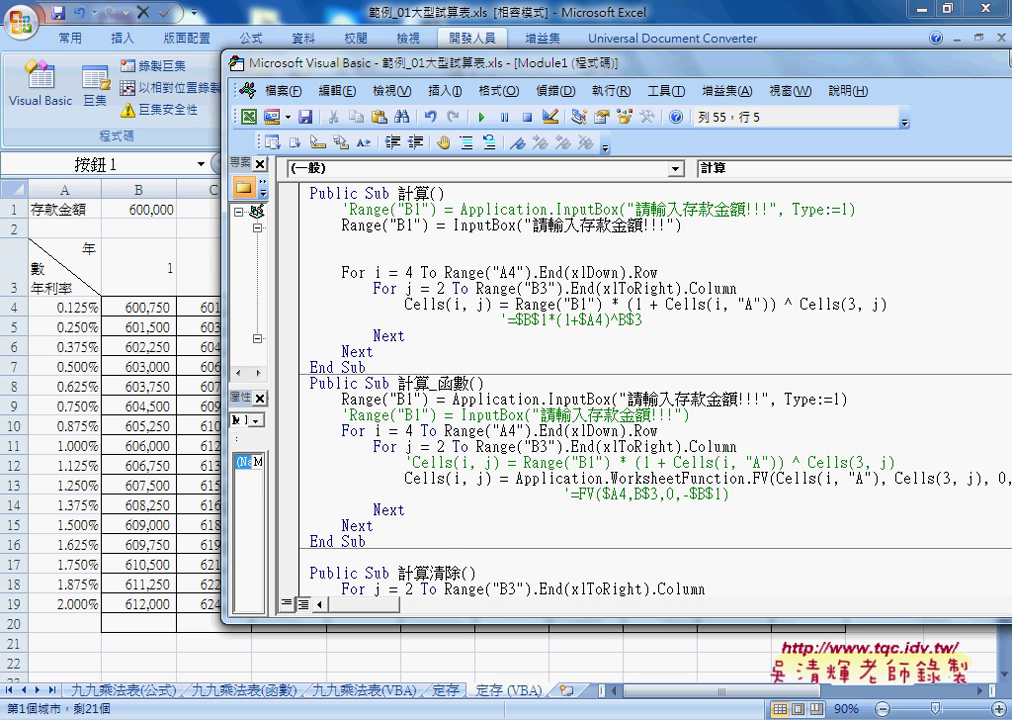
pyautogui.click(400, 239)
pyautogui.press('Delete')
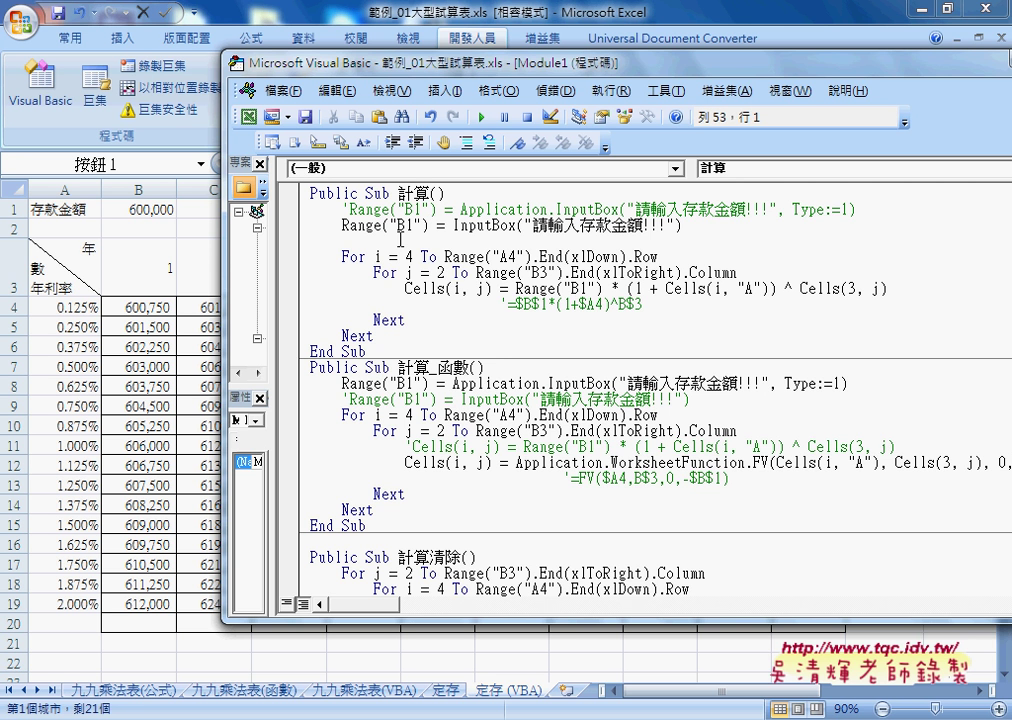
# Highlight the row loop's End(xlDown) bound, then return to the worksheet
pyautogui.moveTo(445, 257); pyautogui.dragTo(658, 257)
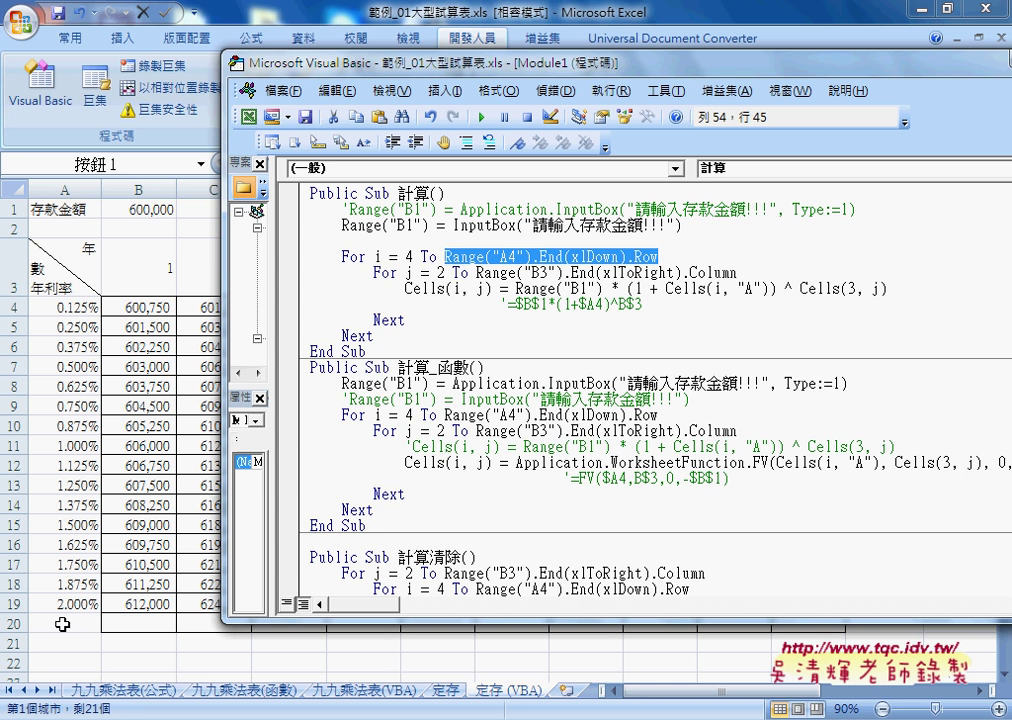
pyautogui.click(543, 260)
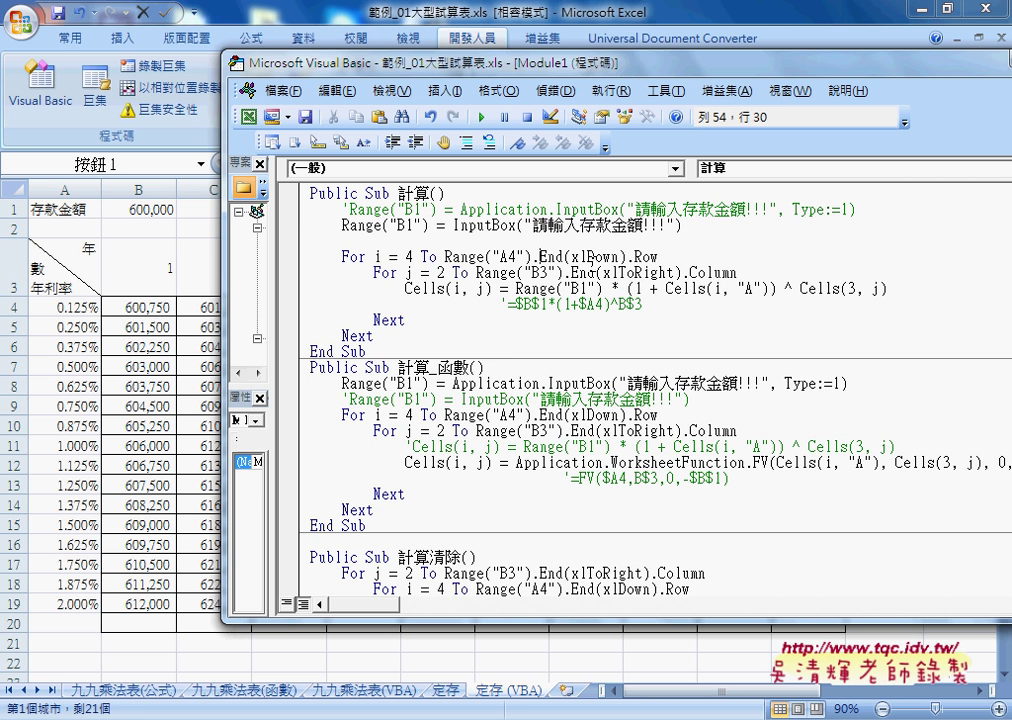
pyautogui.moveTo(572, 256); pyautogui.dragTo(621, 257)
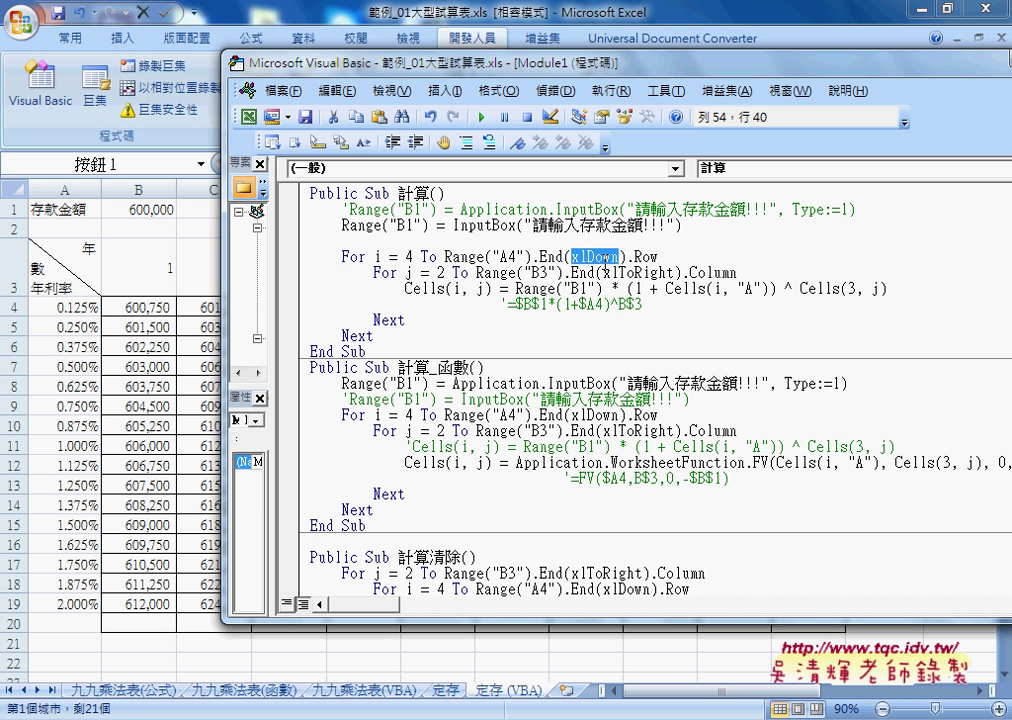
pyautogui.click(145, 266)
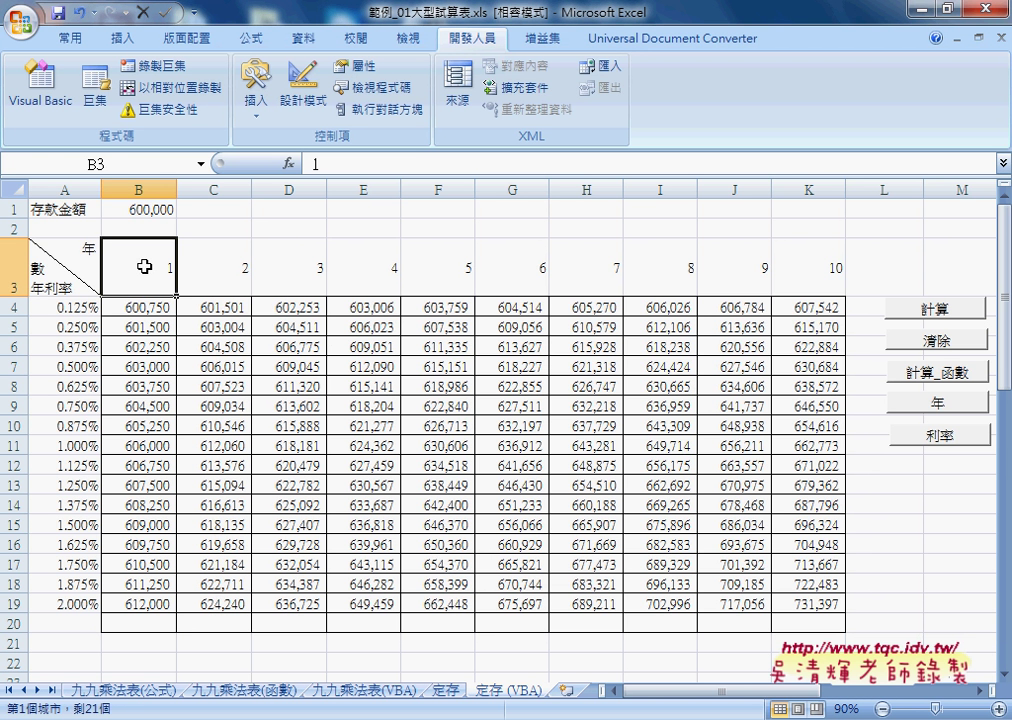
# Check the last year header in K3, then go back to the VBA editor
pyautogui.click(826, 266)
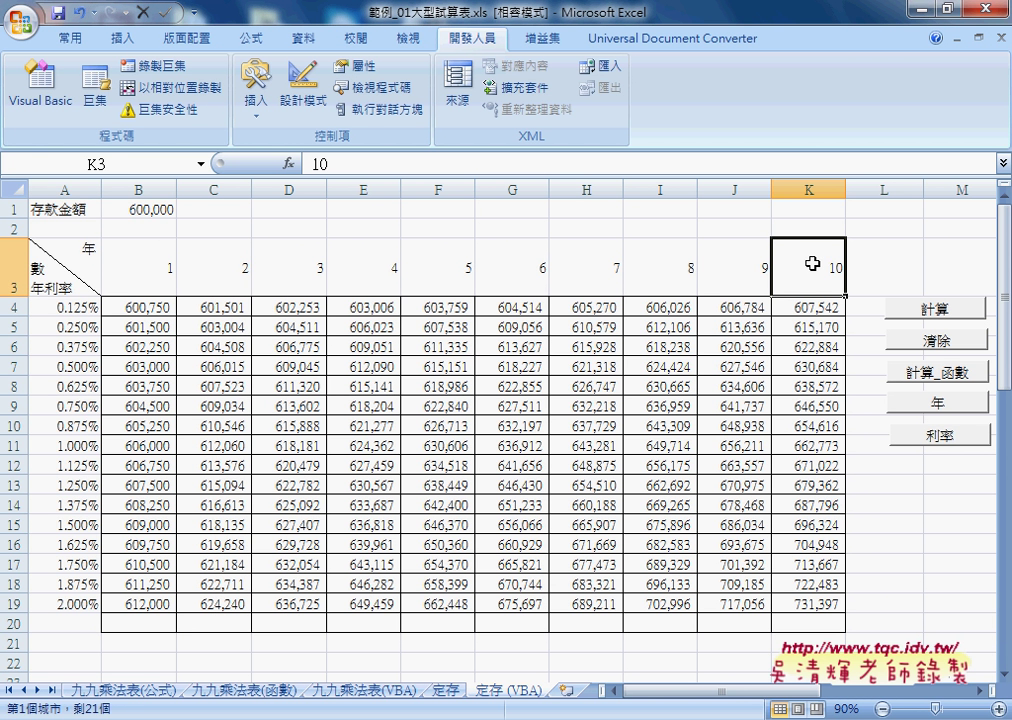
pyautogui.hotkey('alt', 'F11')
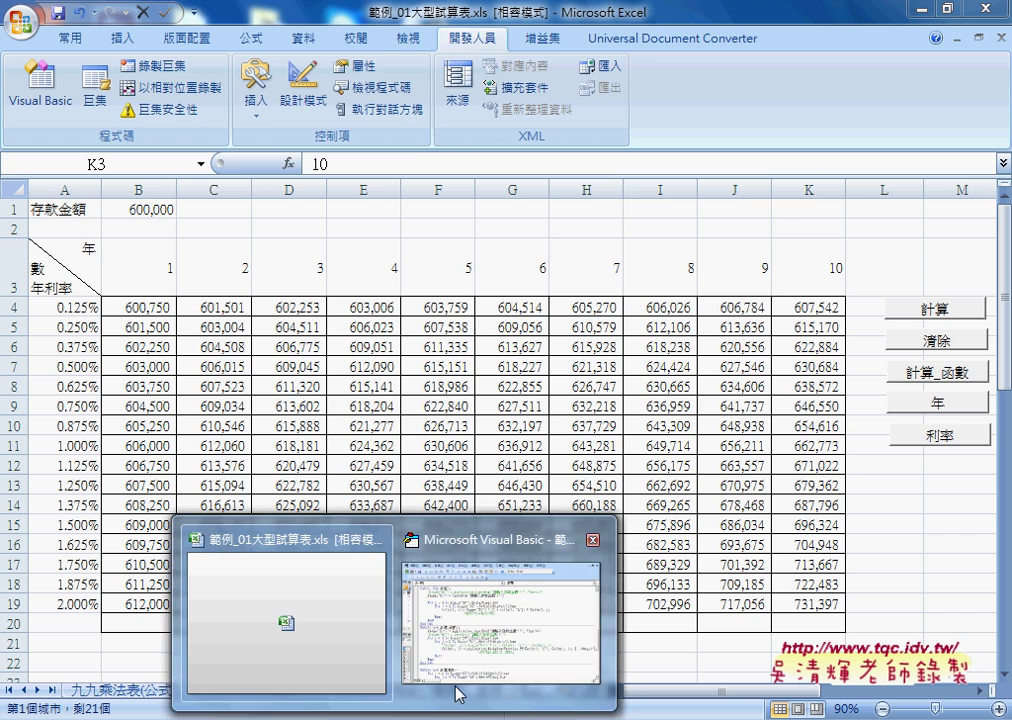
pyautogui.click(459, 686)
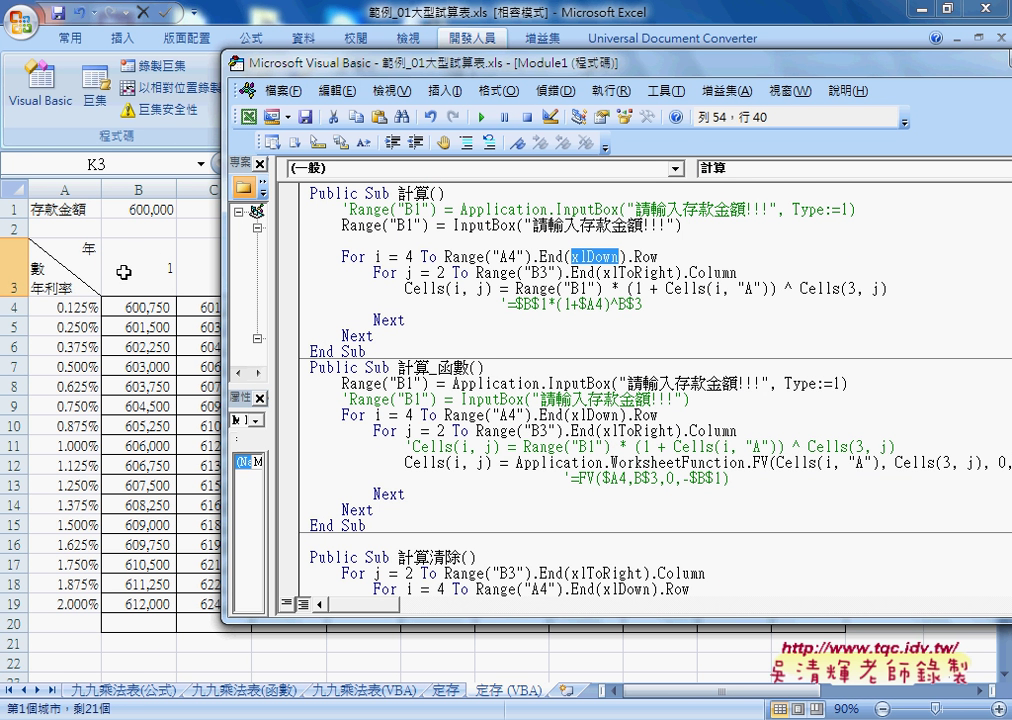
# Retype the column loop bound as .End(xlToRight).Column using IntelliSense suggestions
pyautogui.moveTo(562, 272); pyautogui.dragTo(737, 272)
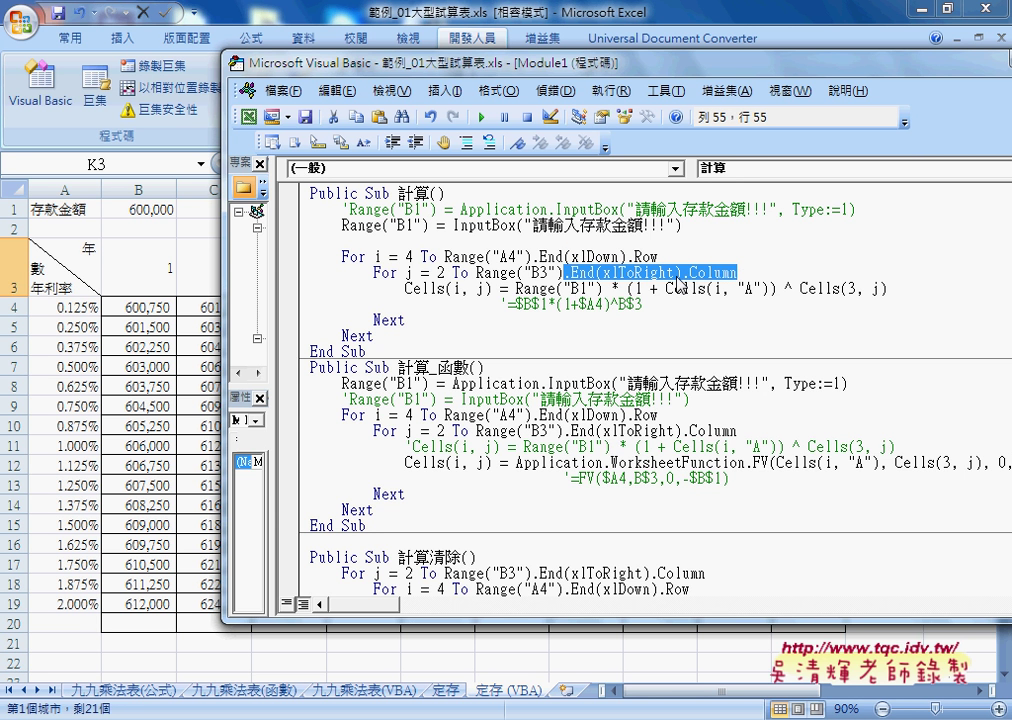
pyautogui.write('.')
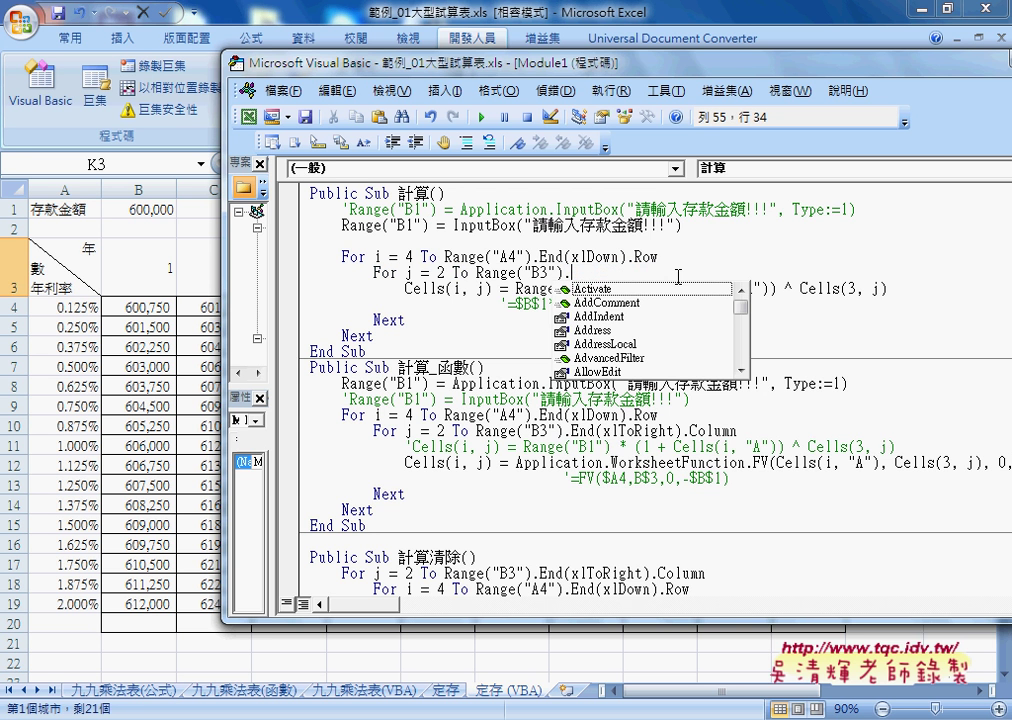
pyautogui.write('E')
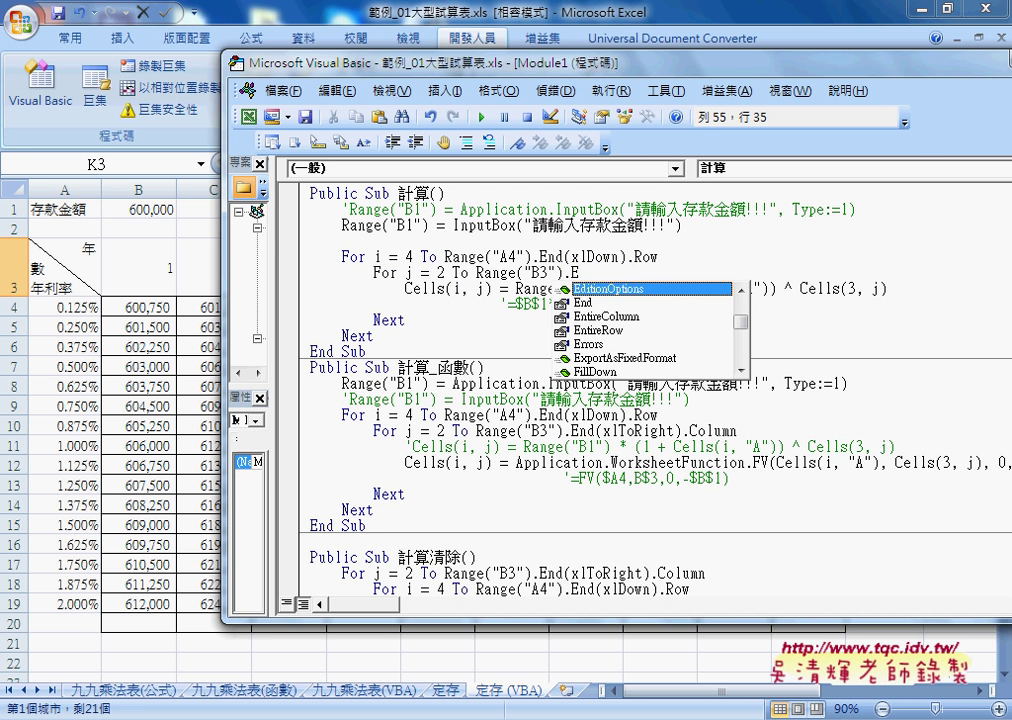
pyautogui.press('Down')
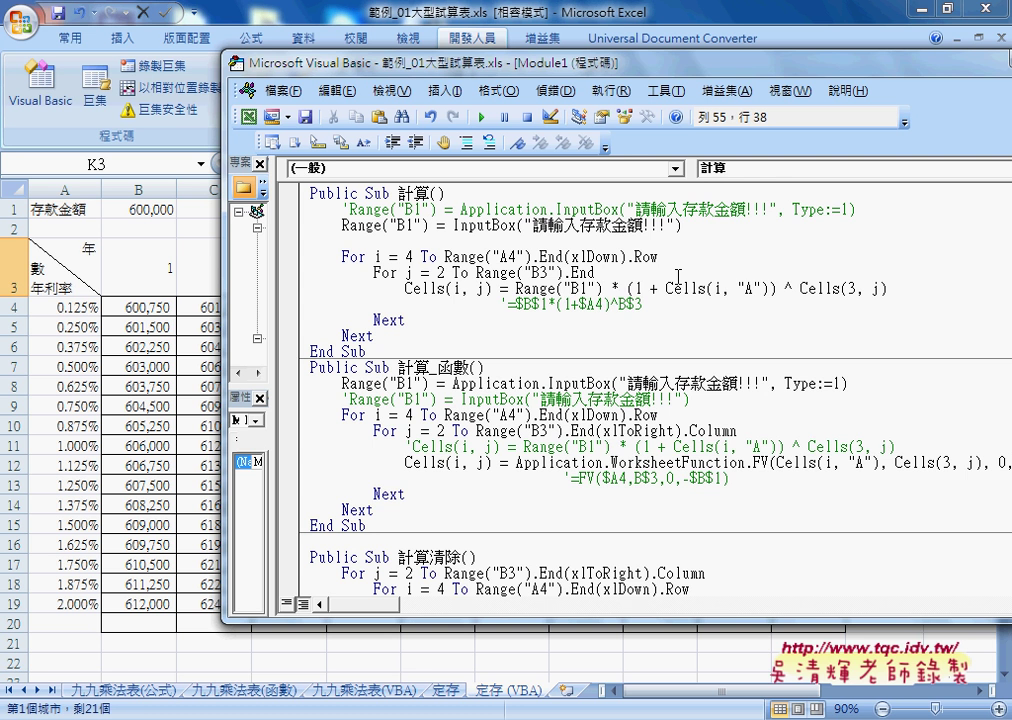
pyautogui.write('(')
pyautogui.press('Down')
pyautogui.press('Down')
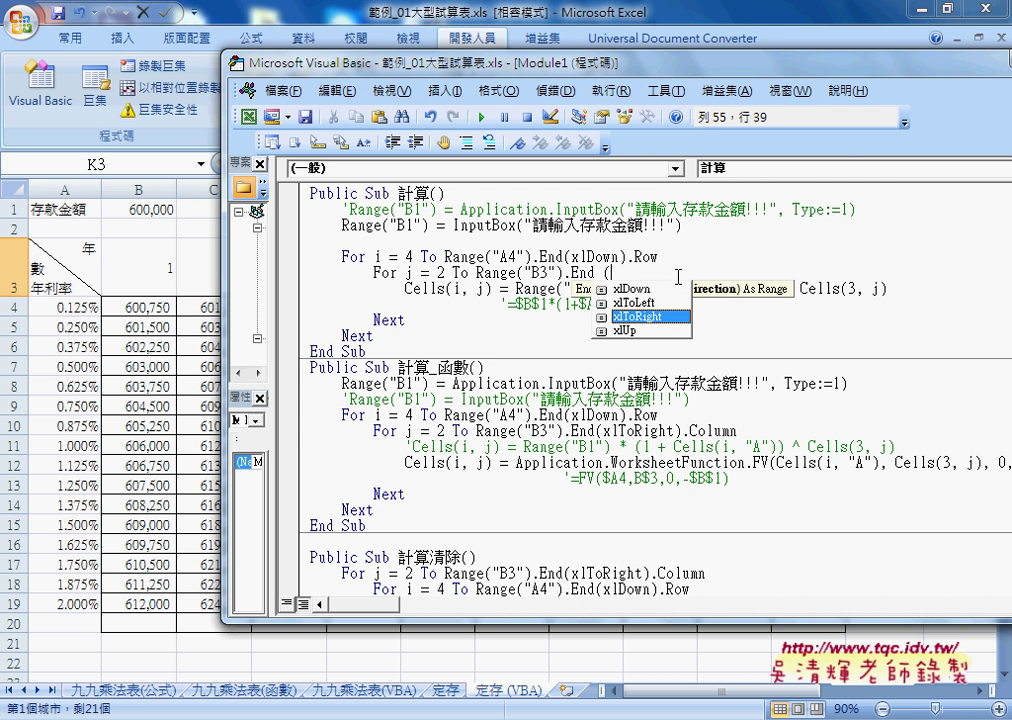
pyautogui.press('Down')
pyautogui.press('Up')
pyautogui.press('space')
pyautogui.write(')')
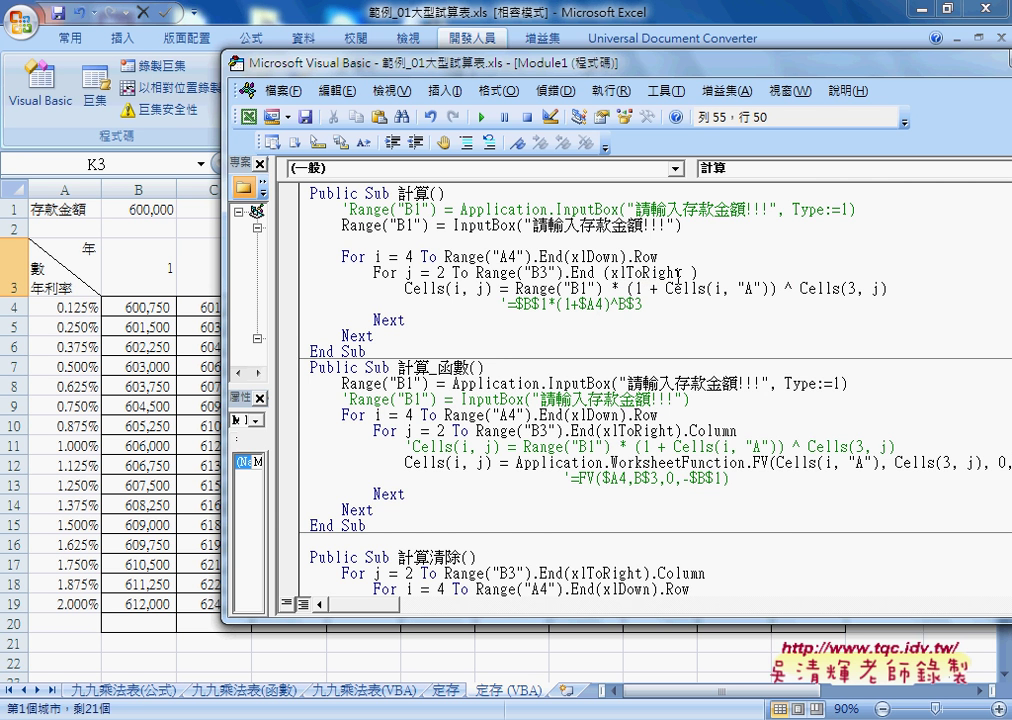
pyautogui.write('.c')
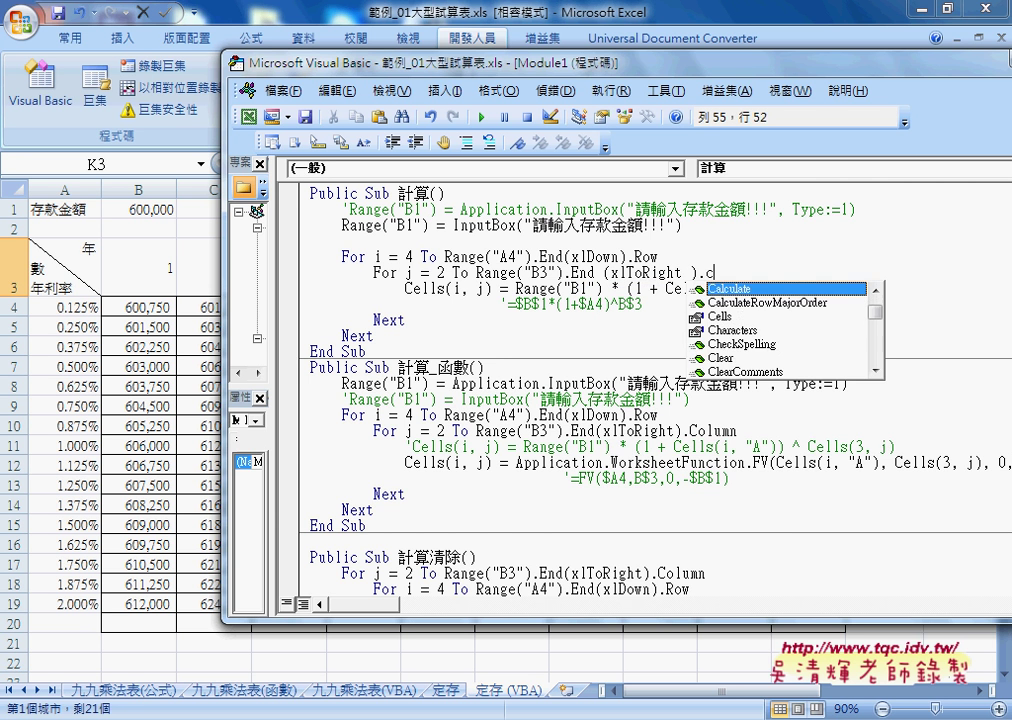
pyautogui.press('Down')
pyautogui.press('Down')
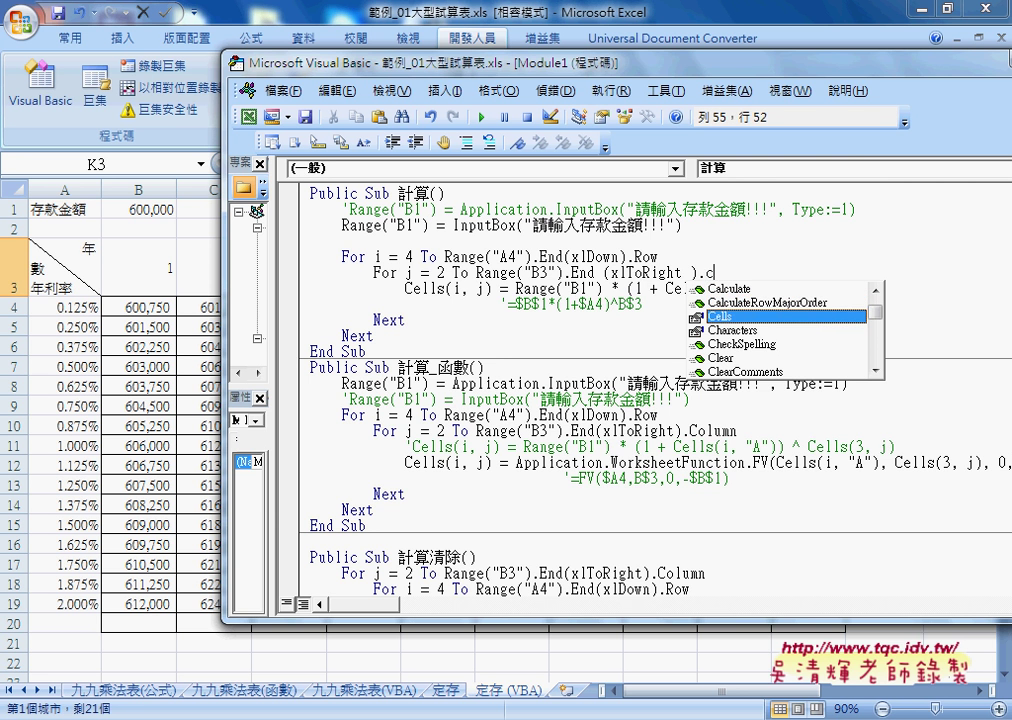
pyautogui.write('o')
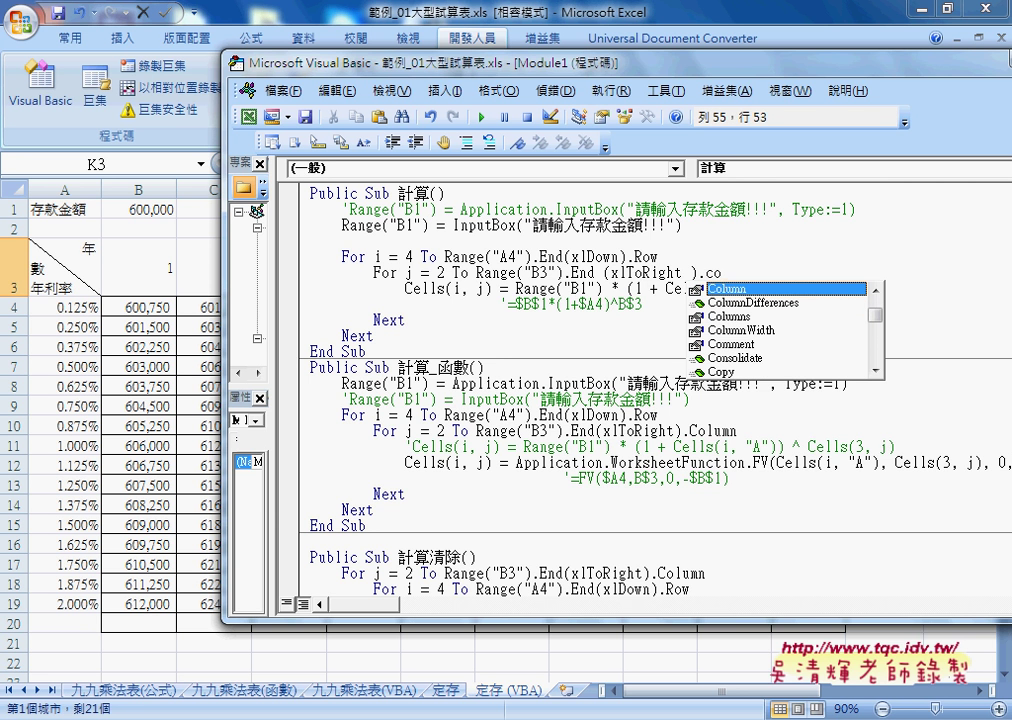
pyautogui.press('space')
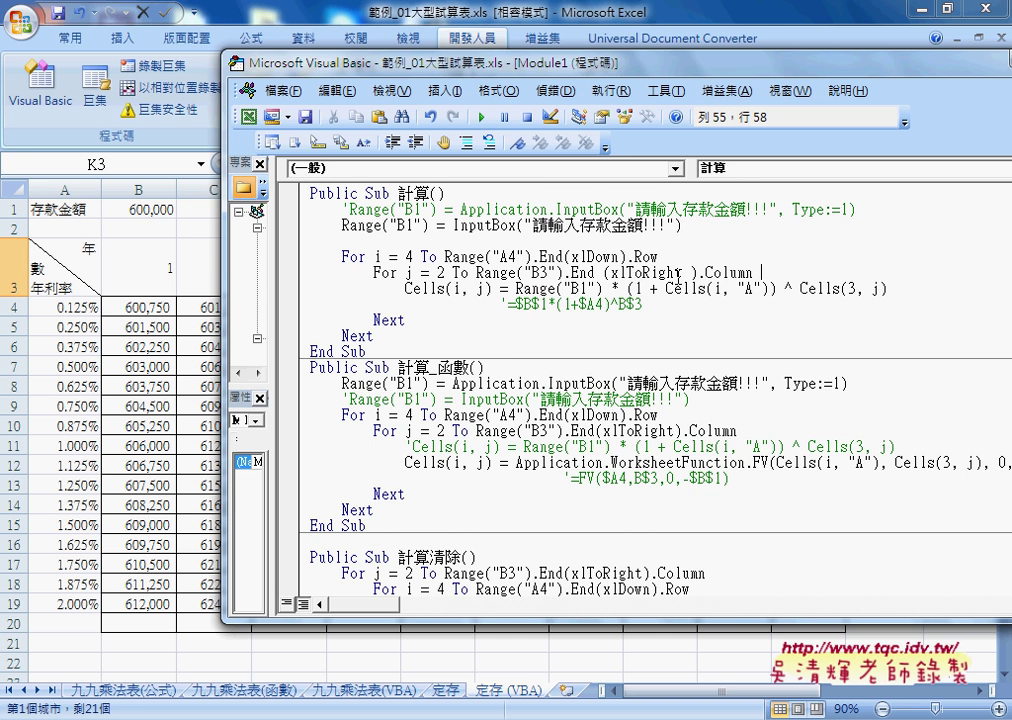
# Verify K4 on the worksheet, then highlight the column bound and Cells(i, j) in code
pyautogui.click(140, 307)
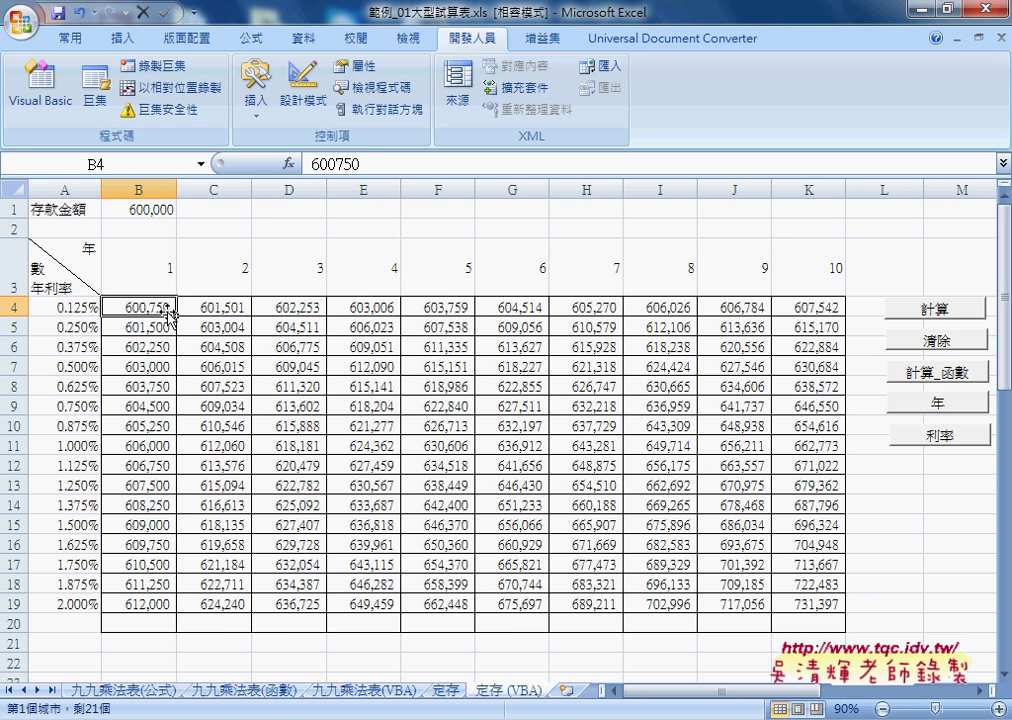
pyautogui.click(798, 311)
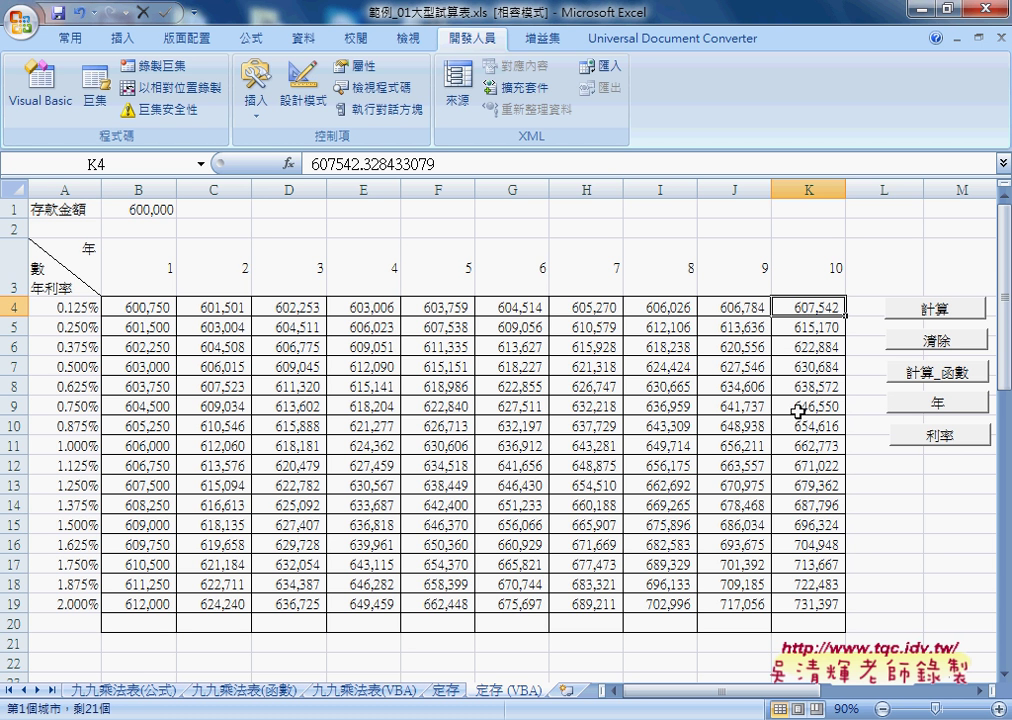
pyautogui.click(525, 650)
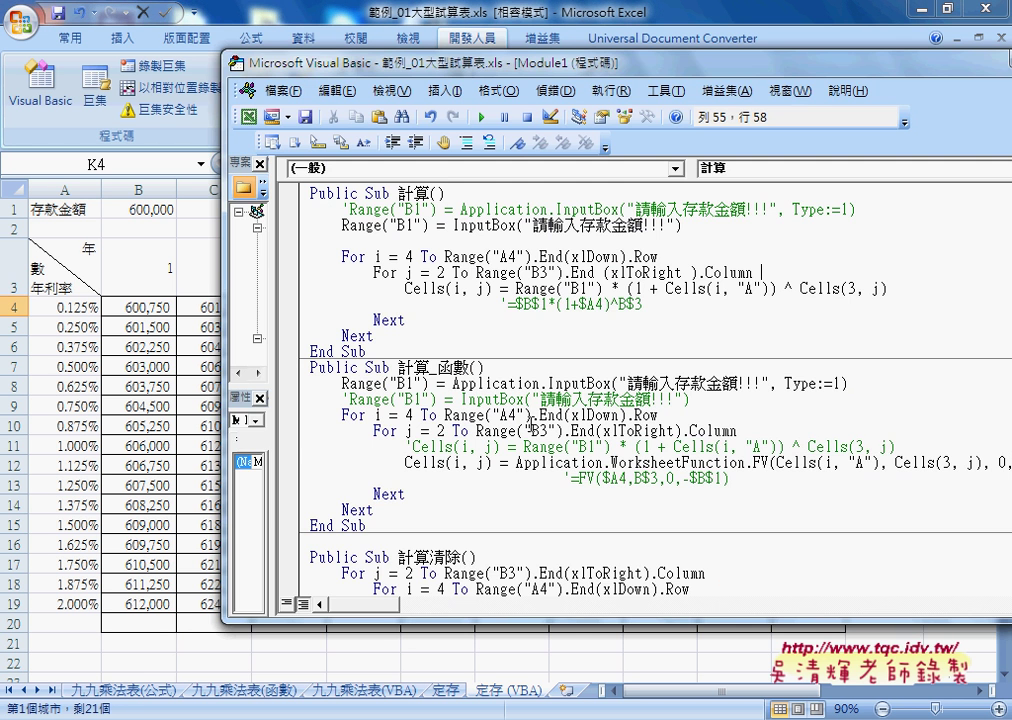
pyautogui.click(449, 272)
pyautogui.moveTo(476, 272); pyautogui.dragTo(752, 272)
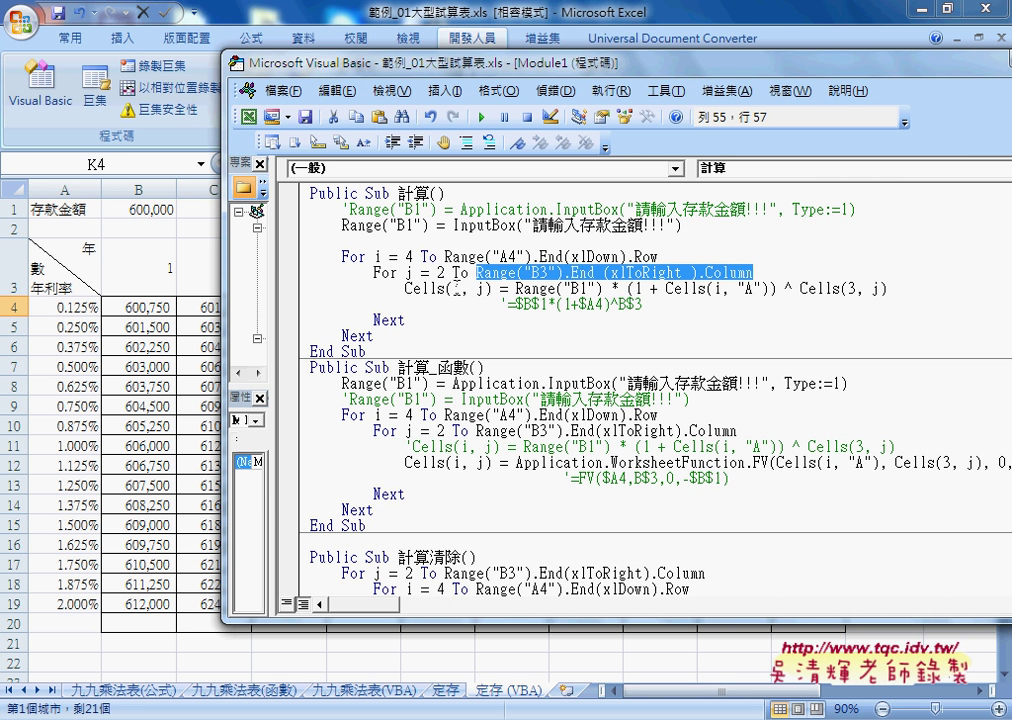
pyautogui.moveTo(493, 288); pyautogui.dragTo(405, 288)
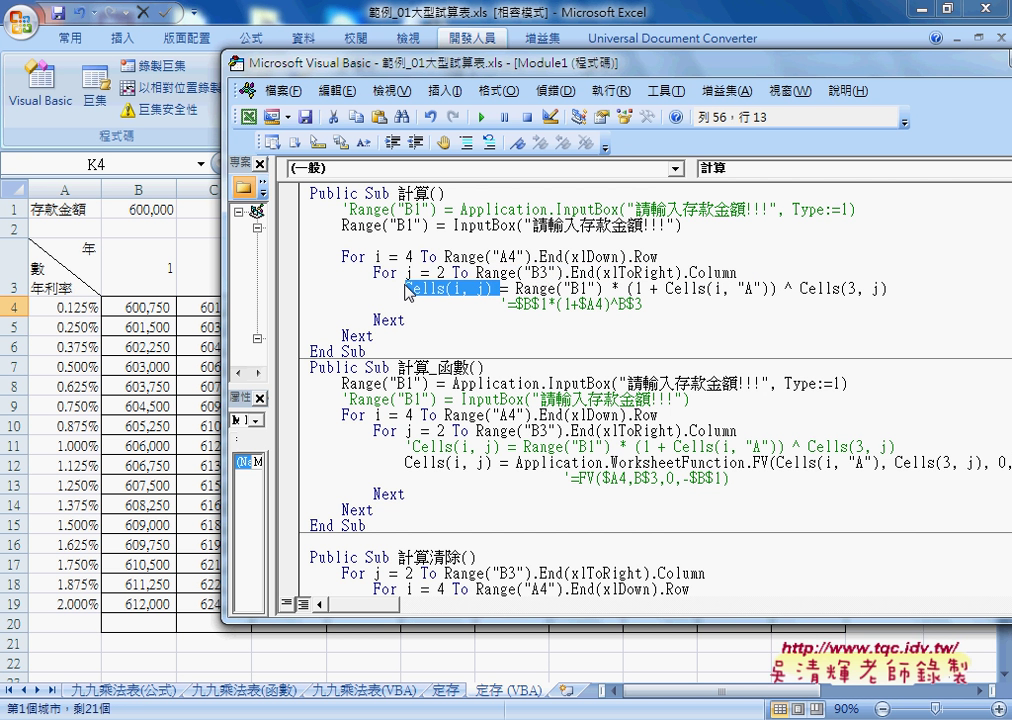
pyautogui.click(503, 288)
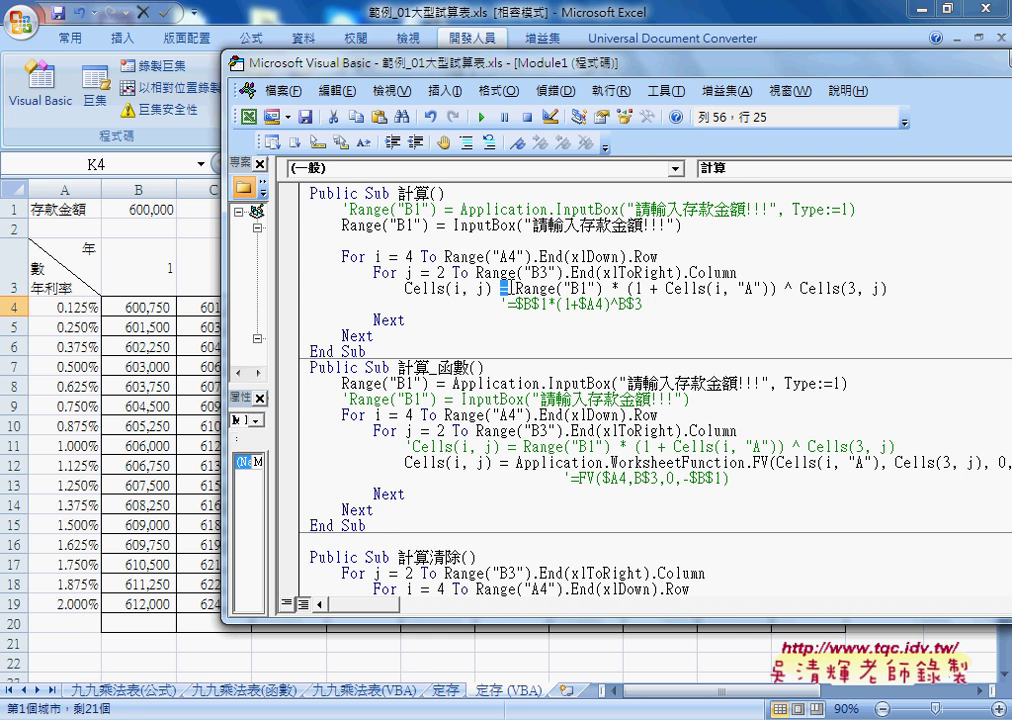
# Highlight and annotate the '=$B$1*(1+$A4)^B$3 comment below the Cells(i, j) line
pyautogui.moveTo(507, 304); pyautogui.dragTo(641, 304)
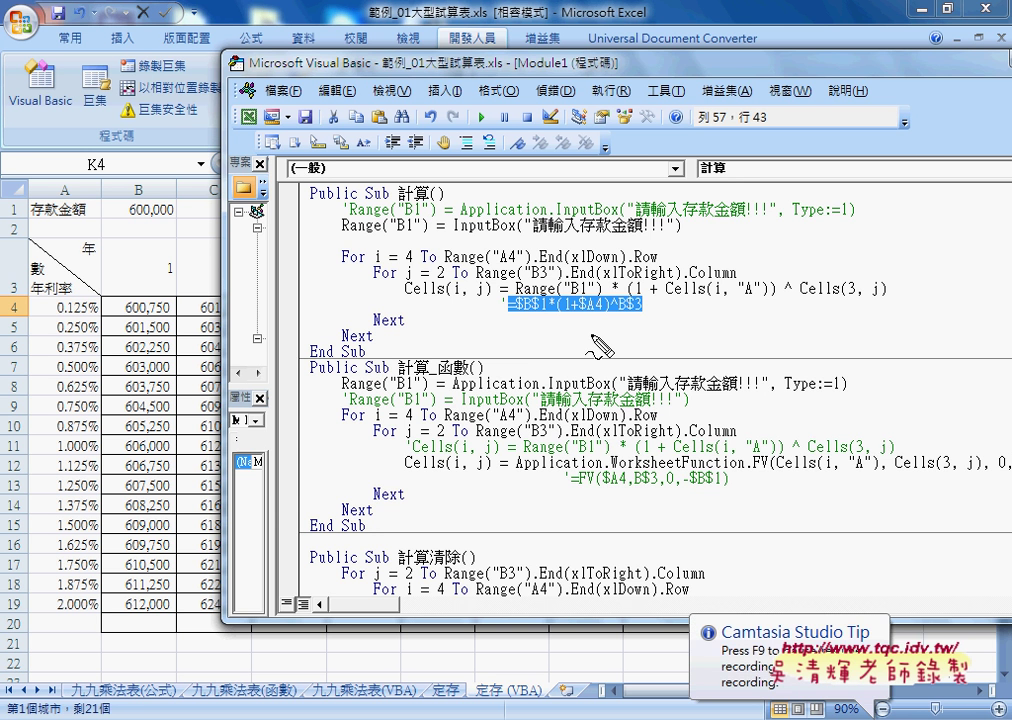
pyautogui.moveTo(598, 345); pyautogui.dragTo(540, 313)
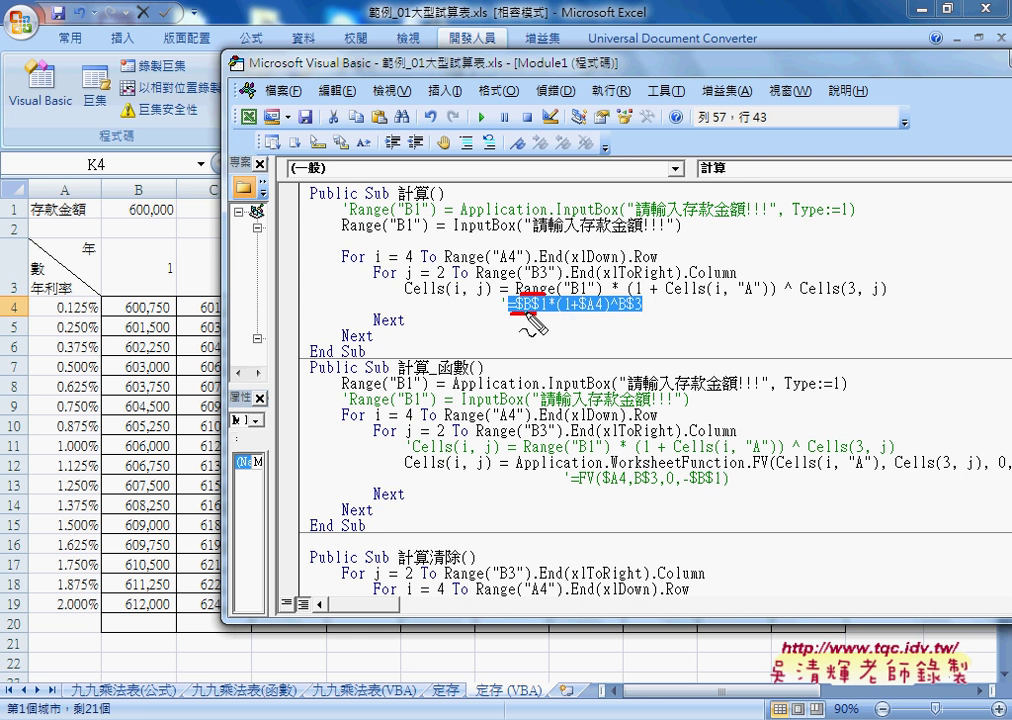
pyautogui.moveTo(540, 313)
pyautogui.mouseDown()
pyautogui.moveTo(622, 308)
pyautogui.moveTo(575, 318)
pyautogui.moveTo(591, 312)
pyautogui.mouseUp()
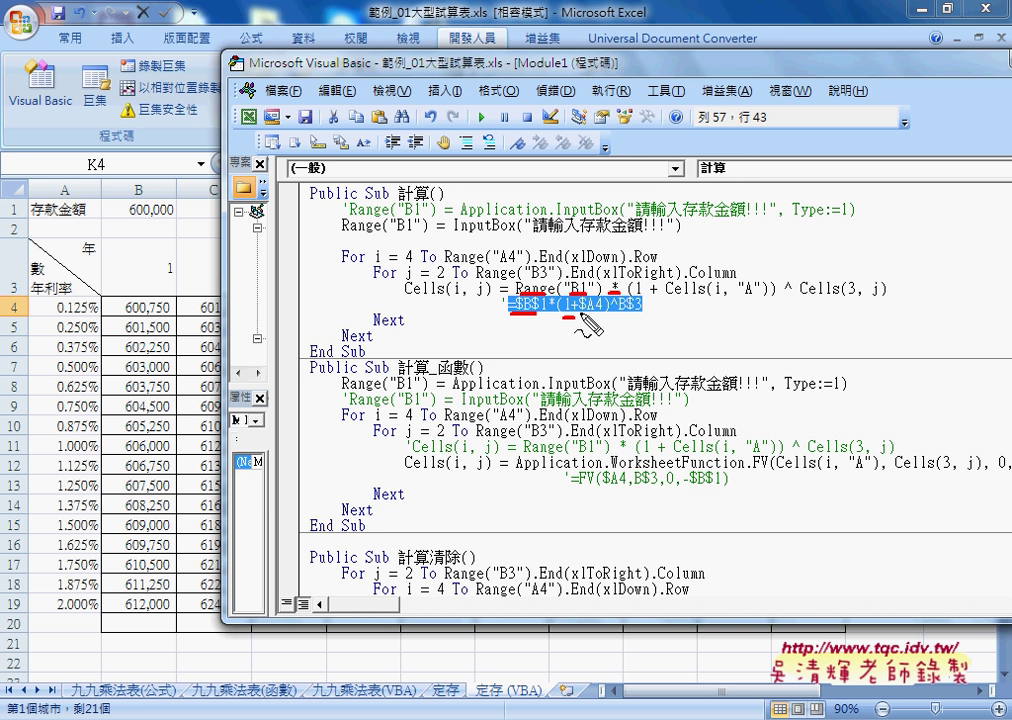
pyautogui.moveTo(741, 296); pyautogui.dragTo(753, 296)
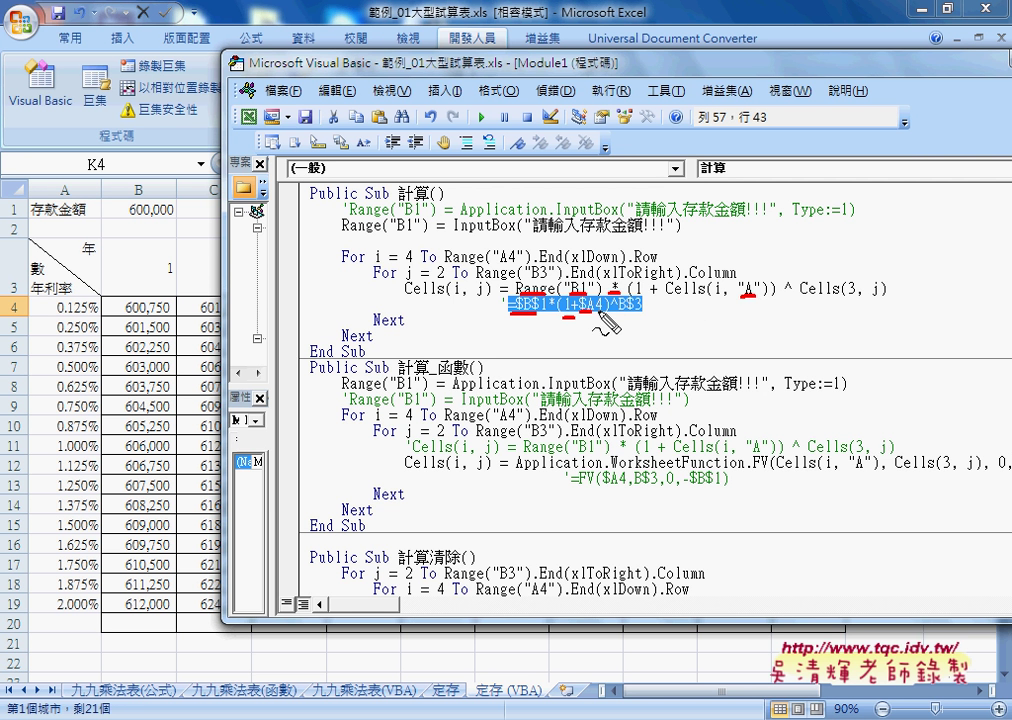
pyautogui.moveTo(712, 297); pyautogui.dragTo(722, 297)
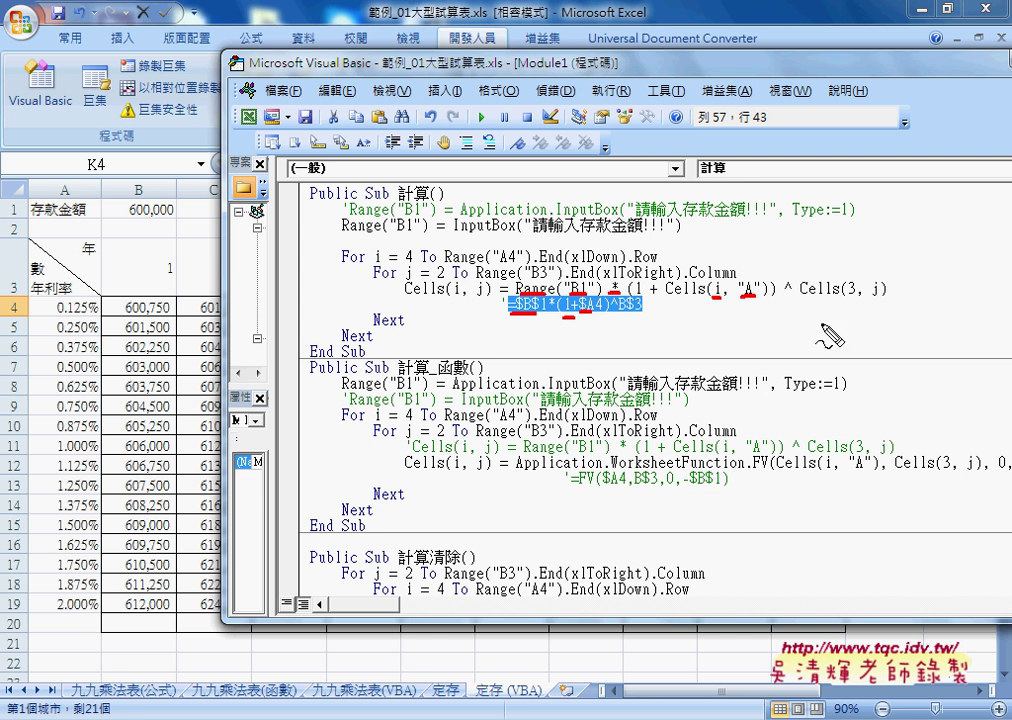
pyautogui.moveTo(784, 296); pyautogui.dragTo(793, 297)
pyautogui.moveTo(609, 306); pyautogui.dragTo(617, 307)
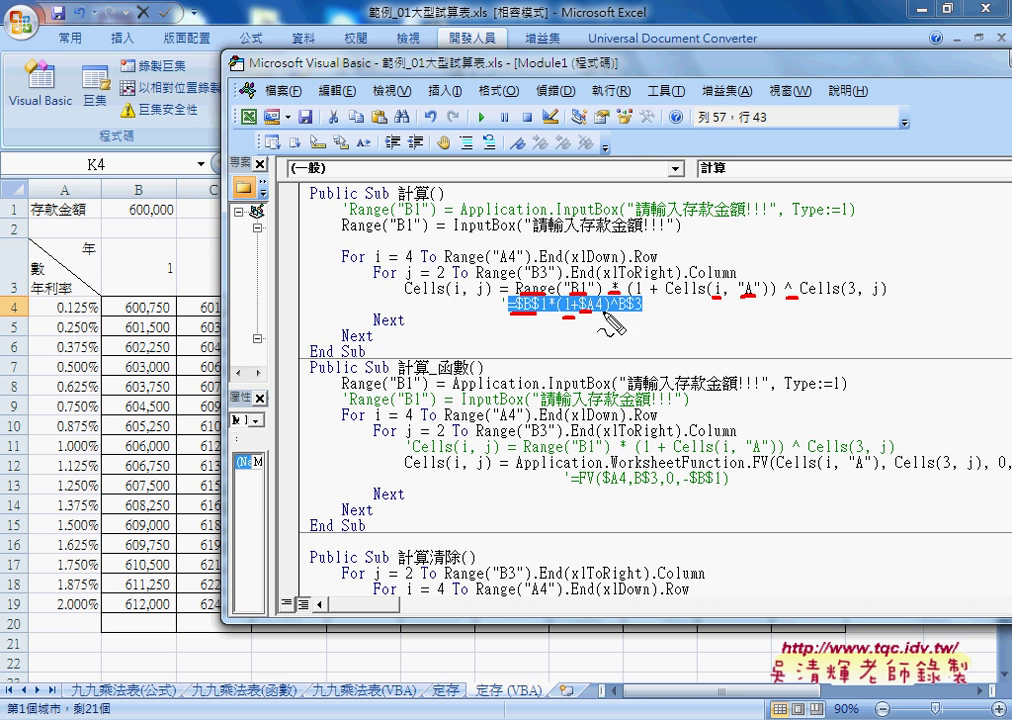
pyautogui.moveTo(815, 296); pyautogui.dragTo(835, 296)
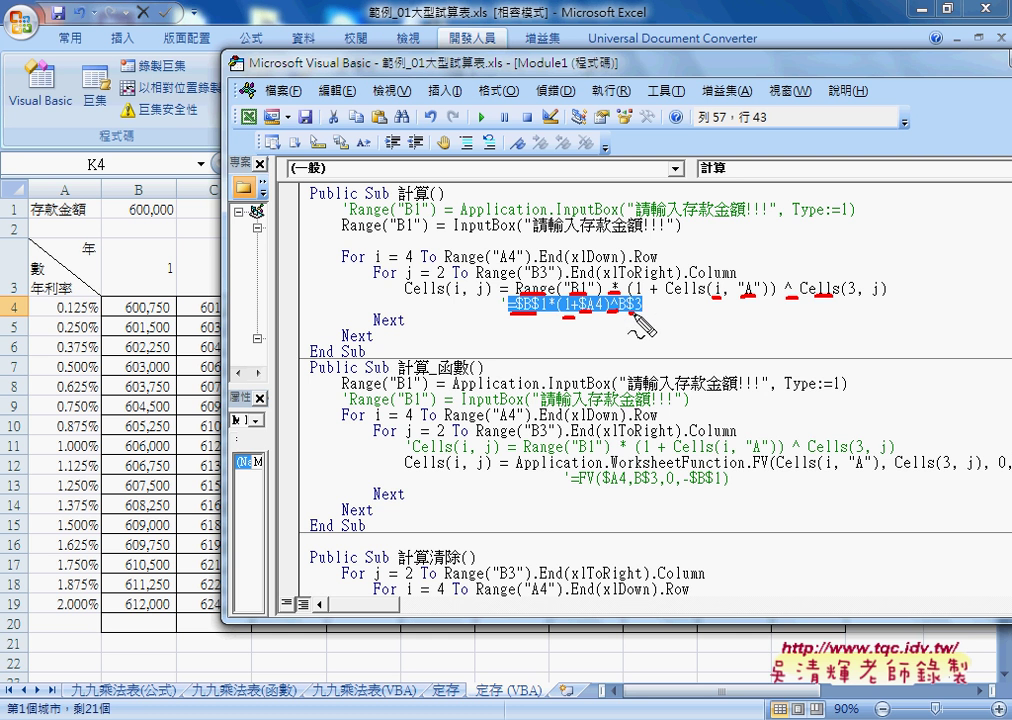
pyautogui.moveTo(845, 298); pyautogui.dragTo(880, 298)
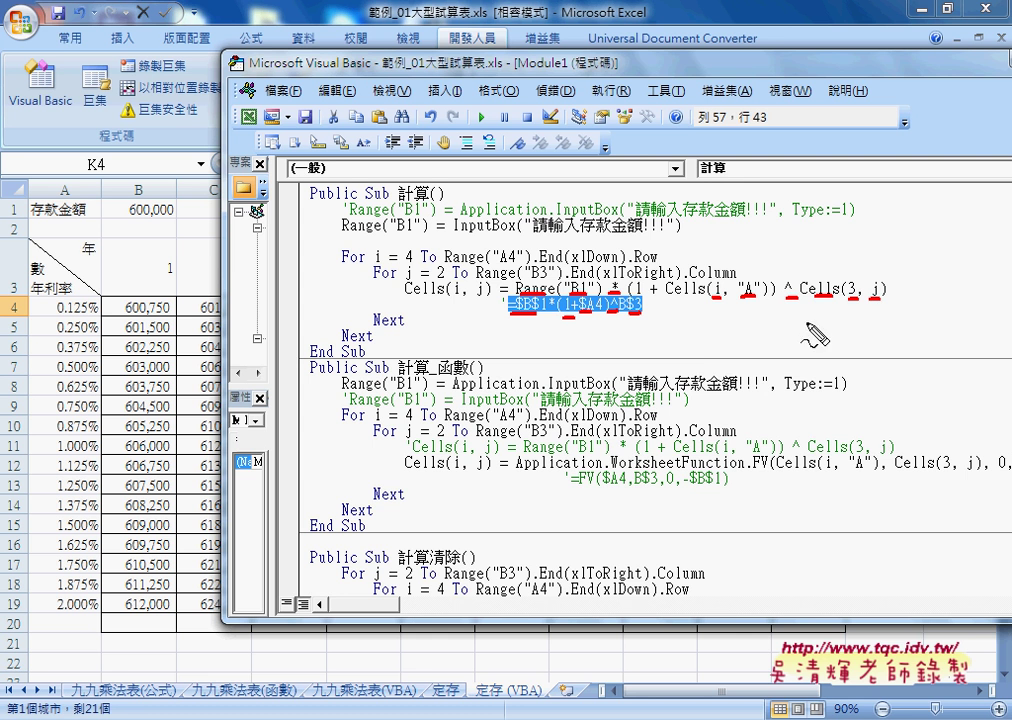
pyautogui.moveTo(636, 322); pyautogui.dragTo(700, 322)
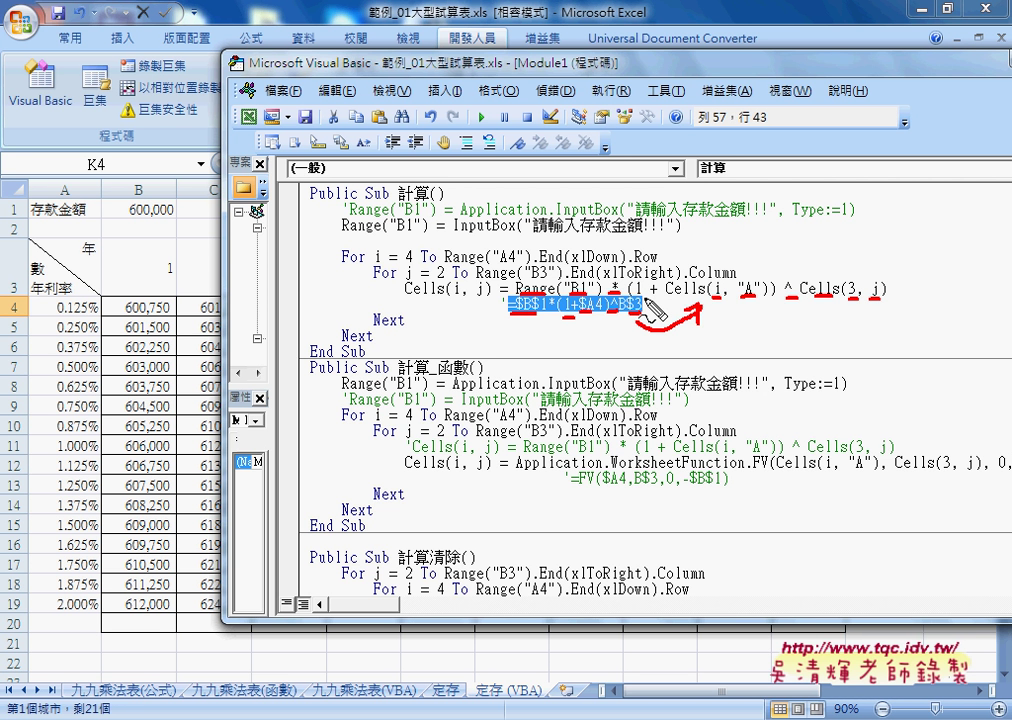
pyautogui.press('Escape')
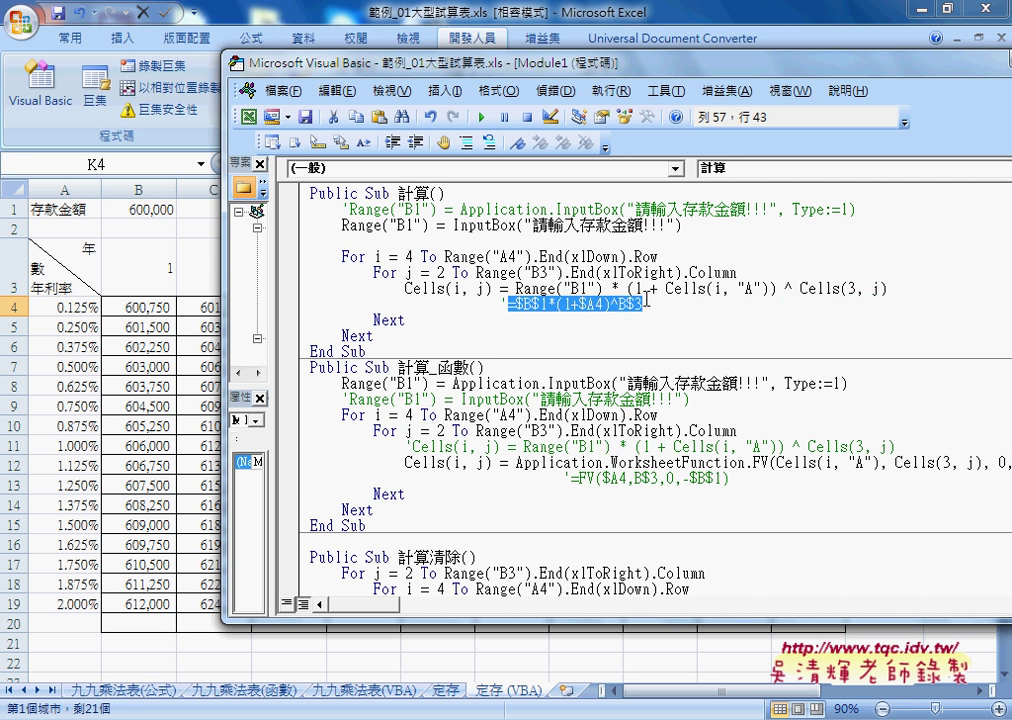
# Select the VBA compound-interest expression and the formula comment to compare them
pyautogui.moveTo(515, 289); pyautogui.dragTo(887, 290)
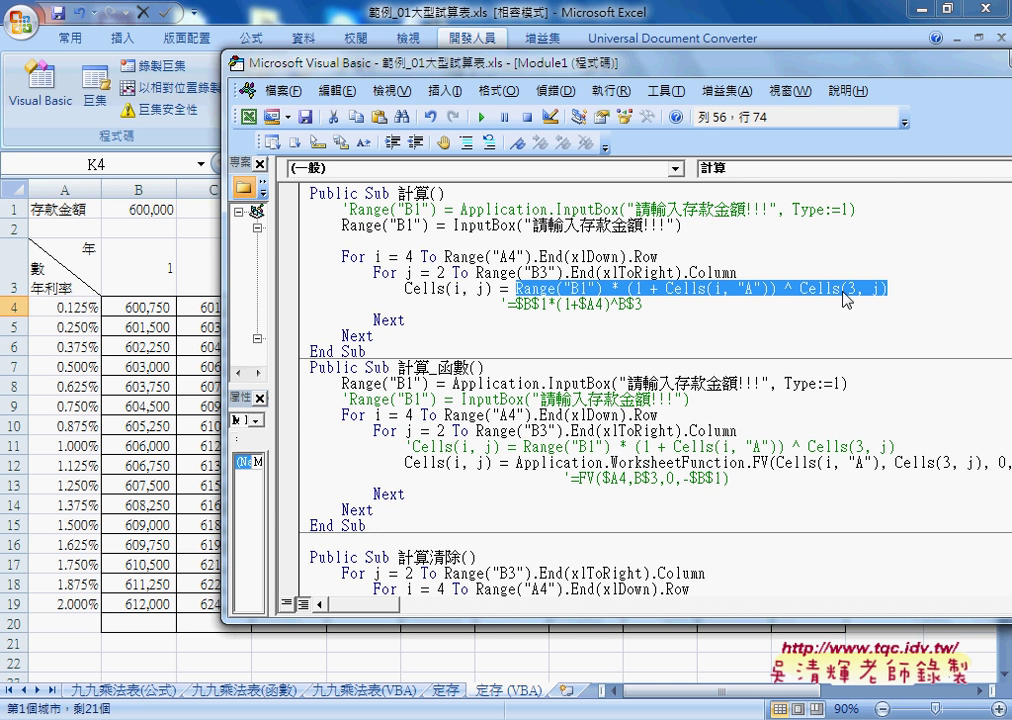
pyautogui.moveTo(507, 304); pyautogui.dragTo(641, 304)
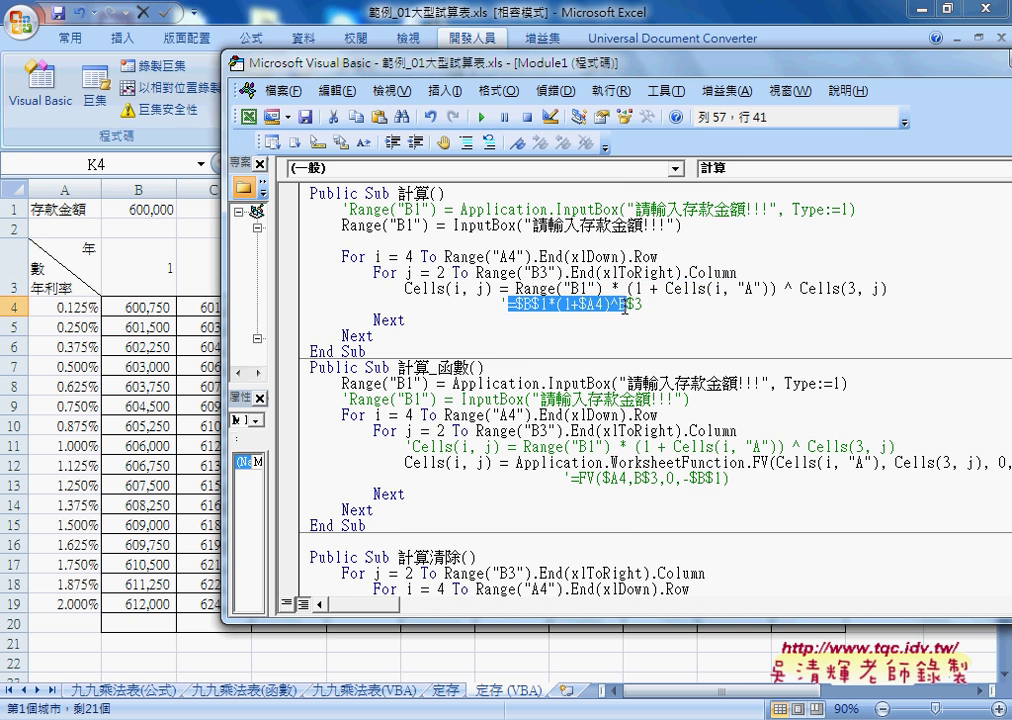
pyautogui.moveTo(515, 289); pyautogui.dragTo(887, 290)
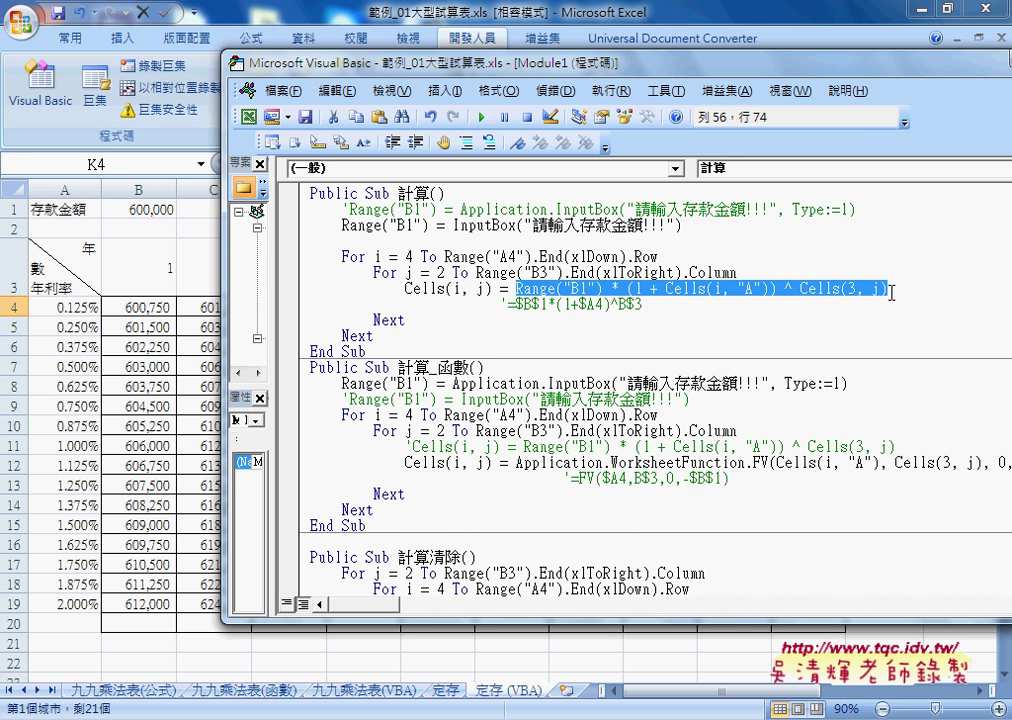
# Return to the deposit sheet, clear the table with 清除, and select B4
pyautogui.click(140, 347)
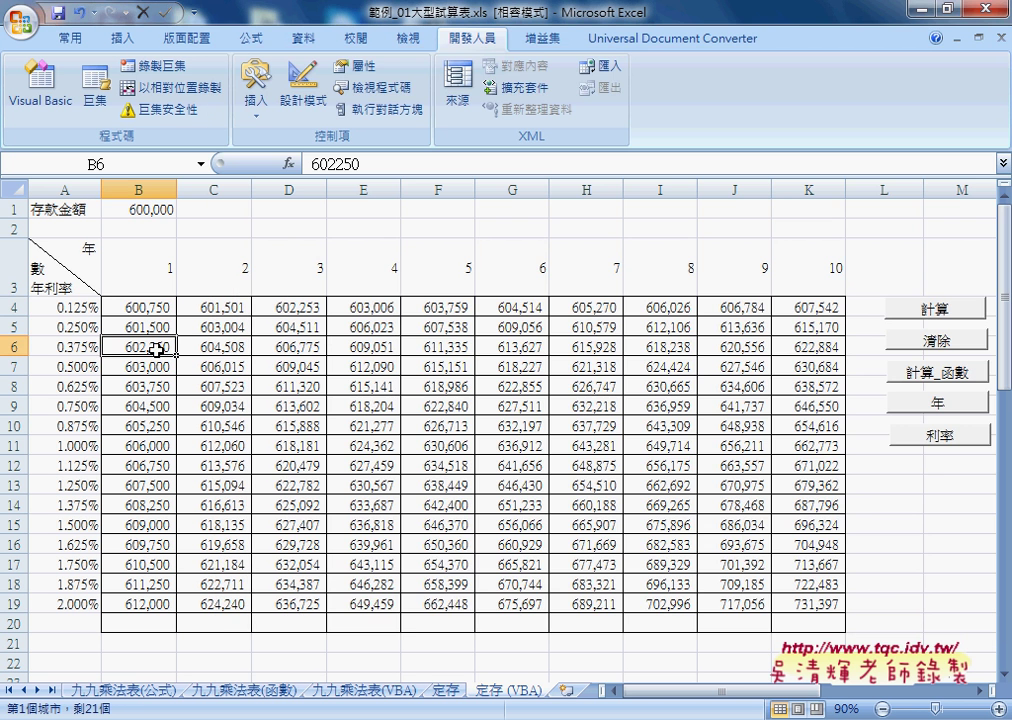
pyautogui.click(935, 341)
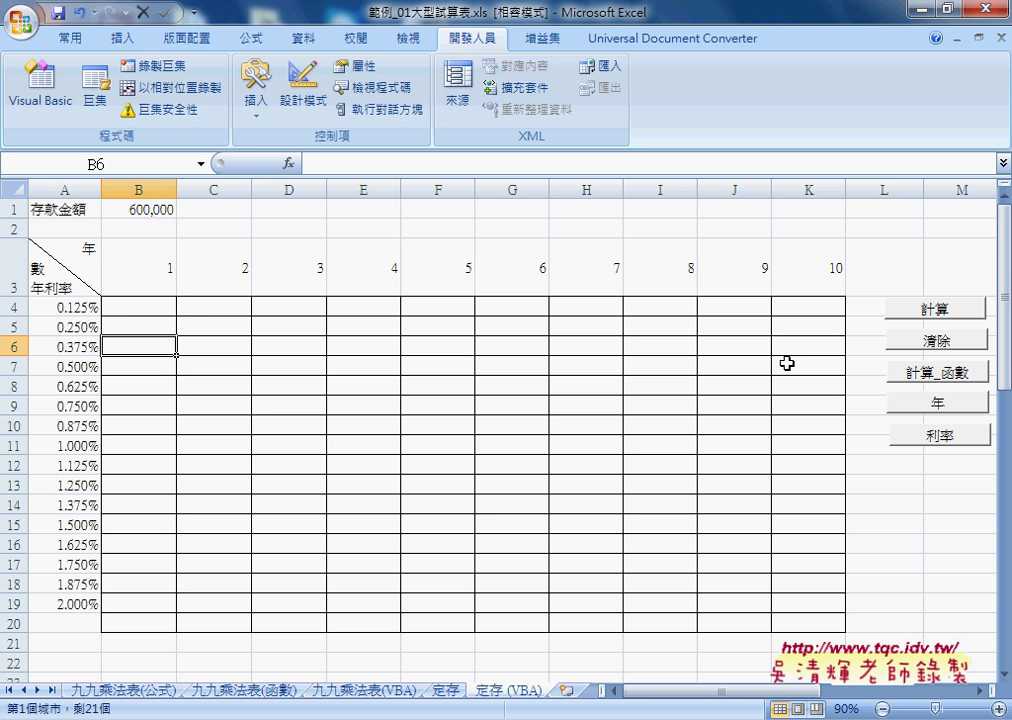
pyautogui.click(154, 305)
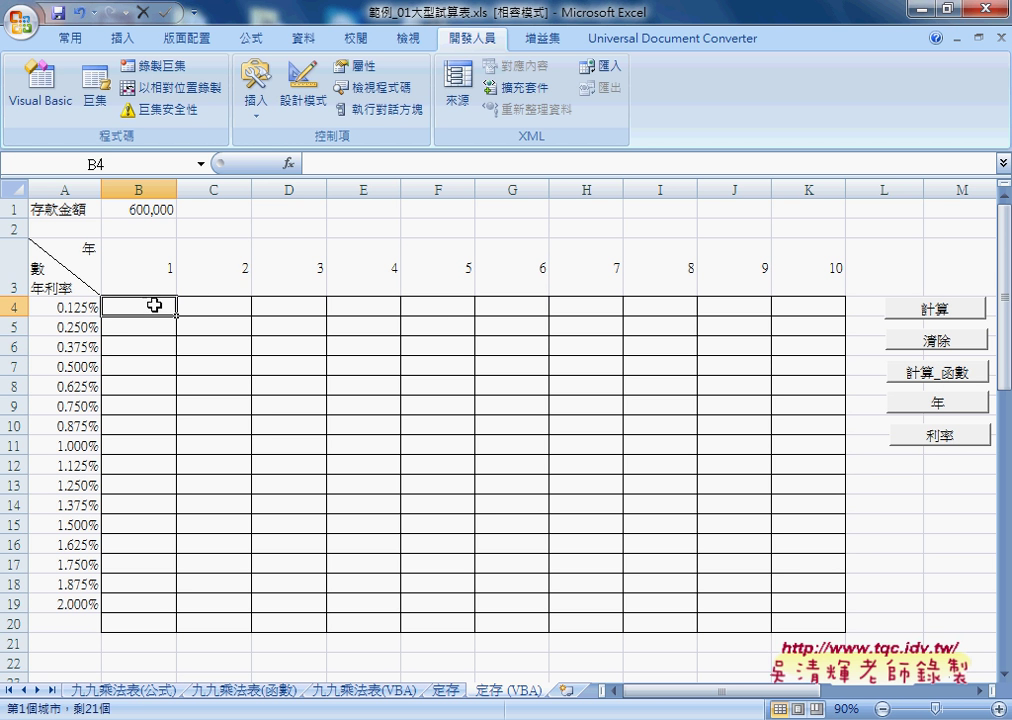
# Insert the FV function from the 財務 (financial) category into B4
pyautogui.click(289, 163)
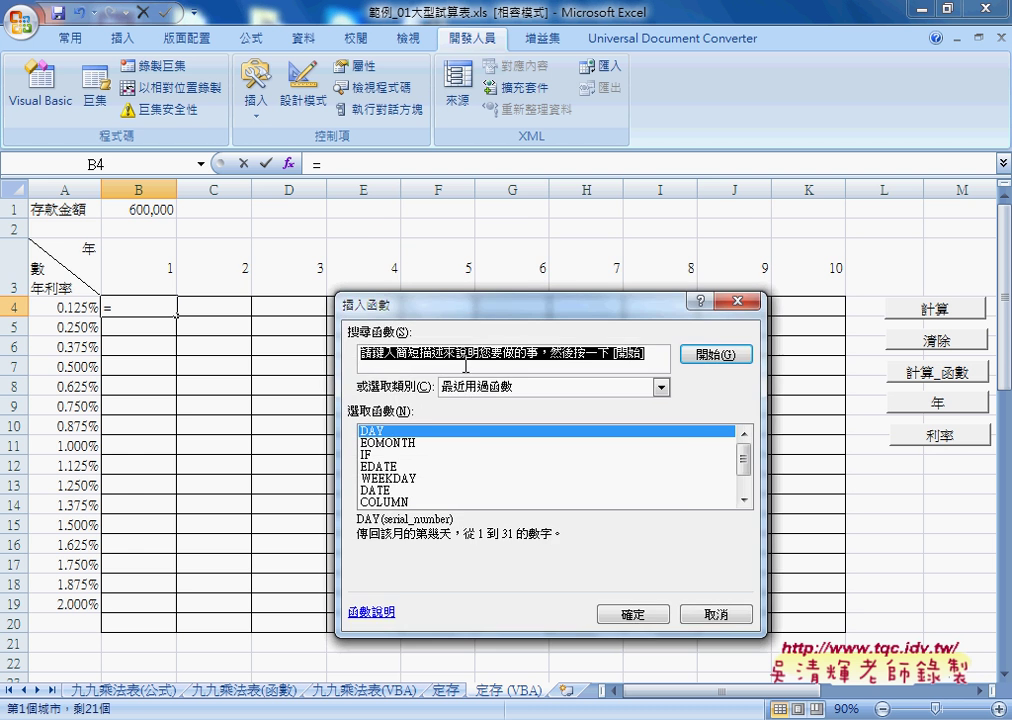
pyautogui.moveTo(463, 303); pyautogui.dragTo(398, 202)
pyautogui.click(445, 290)
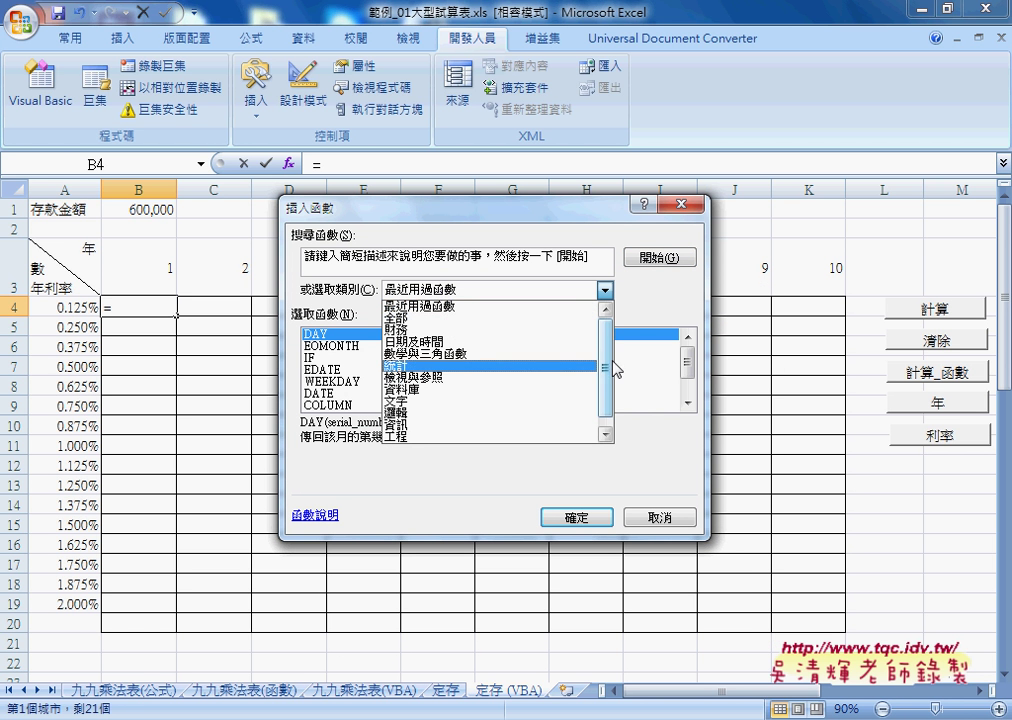
pyautogui.moveTo(611, 354); pyautogui.dragTo(611, 366)
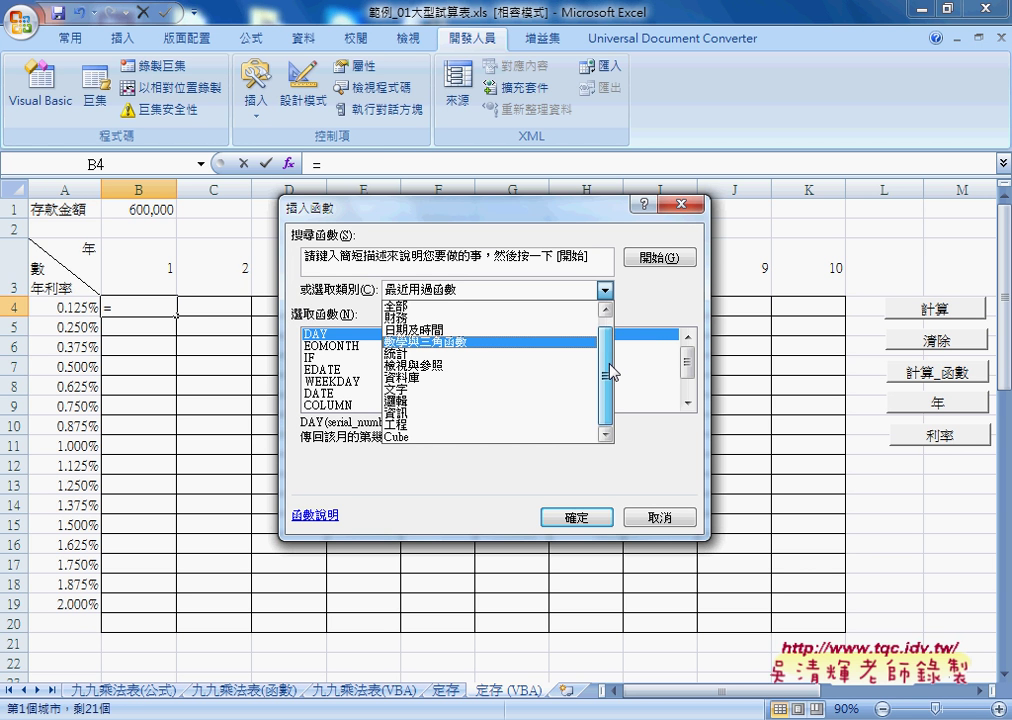
pyautogui.click(480, 319)
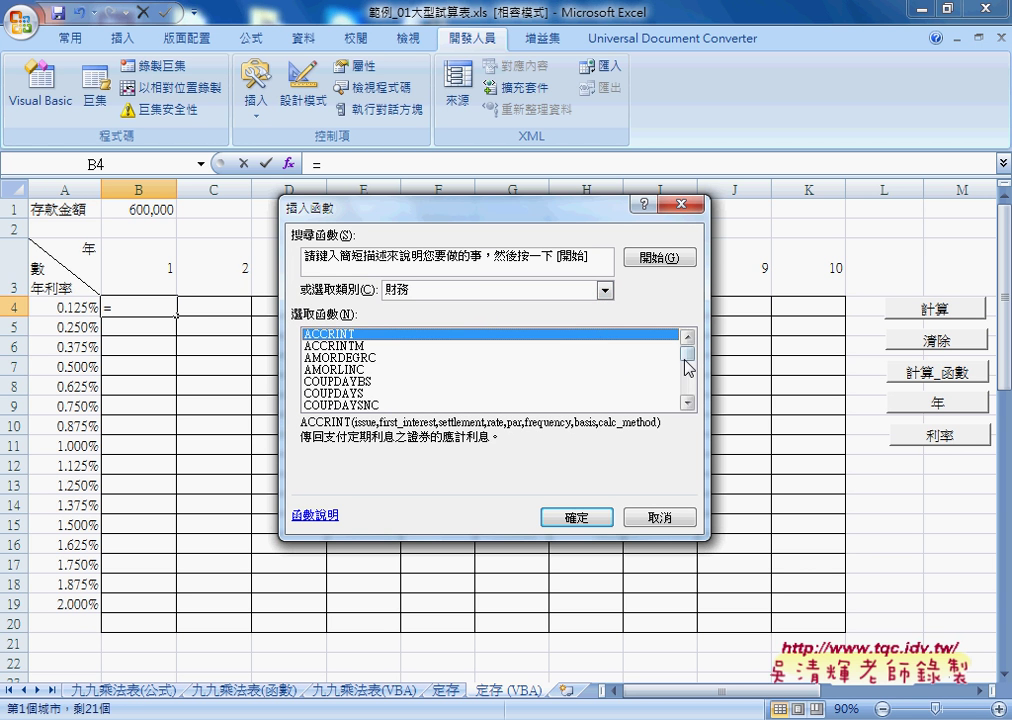
pyautogui.moveTo(688, 358); pyautogui.dragTo(688, 368)
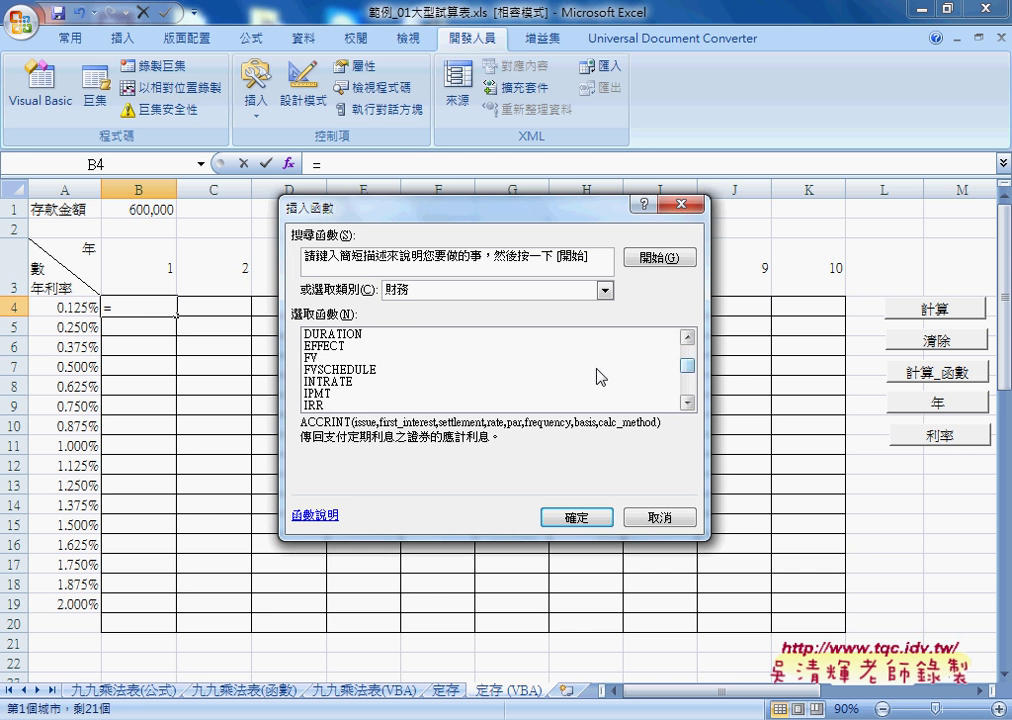
pyautogui.click(450, 358)
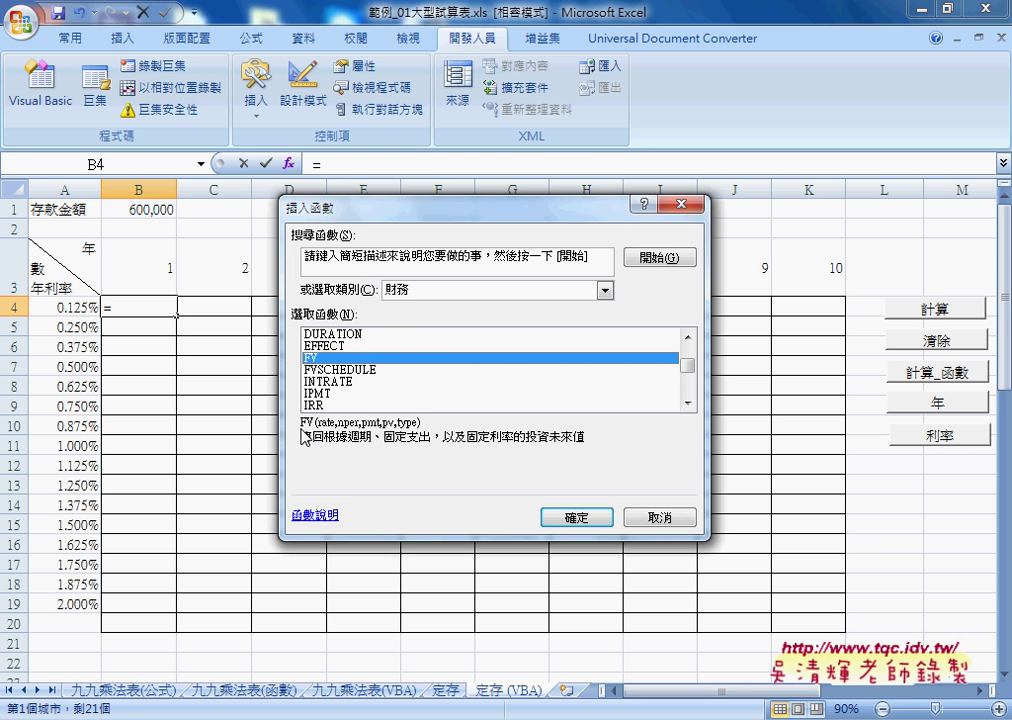
pyautogui.click(578, 517)
# Set the FV Rate argument to A4 and Nper to B3
pyautogui.moveTo(413, 232); pyautogui.dragTo(474, 311)
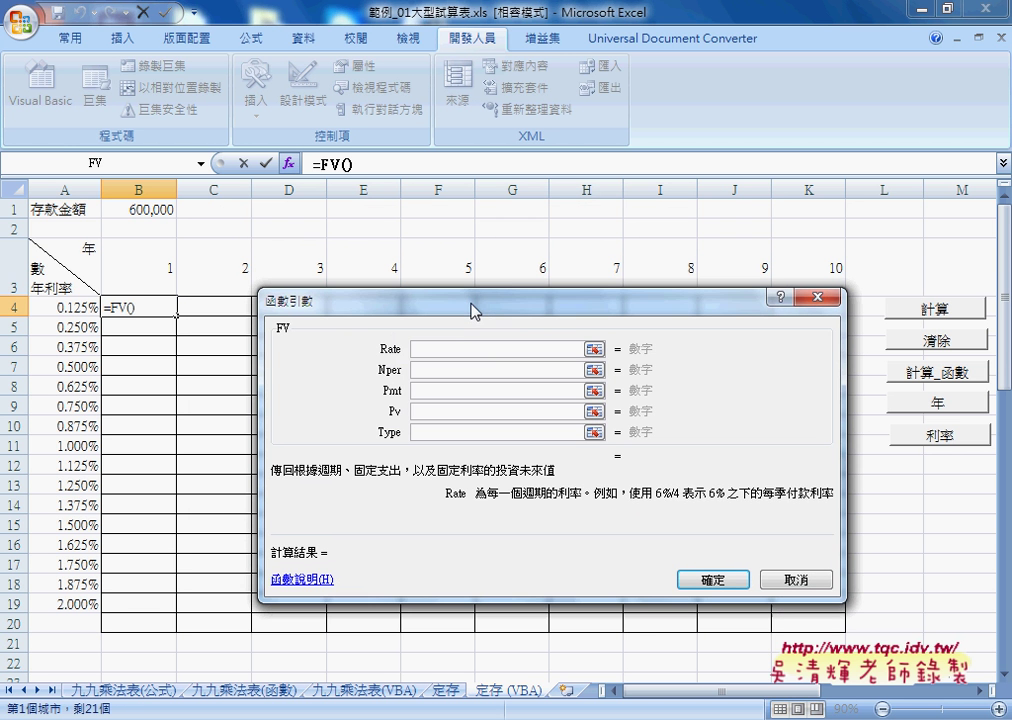
pyautogui.click(423, 370)
pyautogui.click(429, 391)
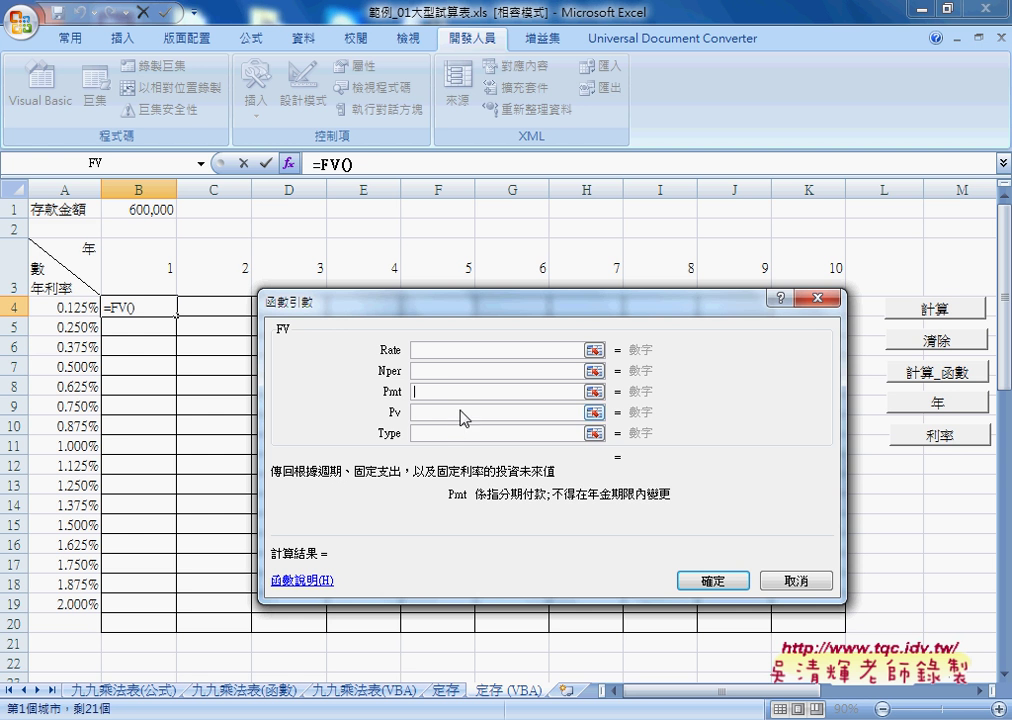
pyautogui.click(470, 350)
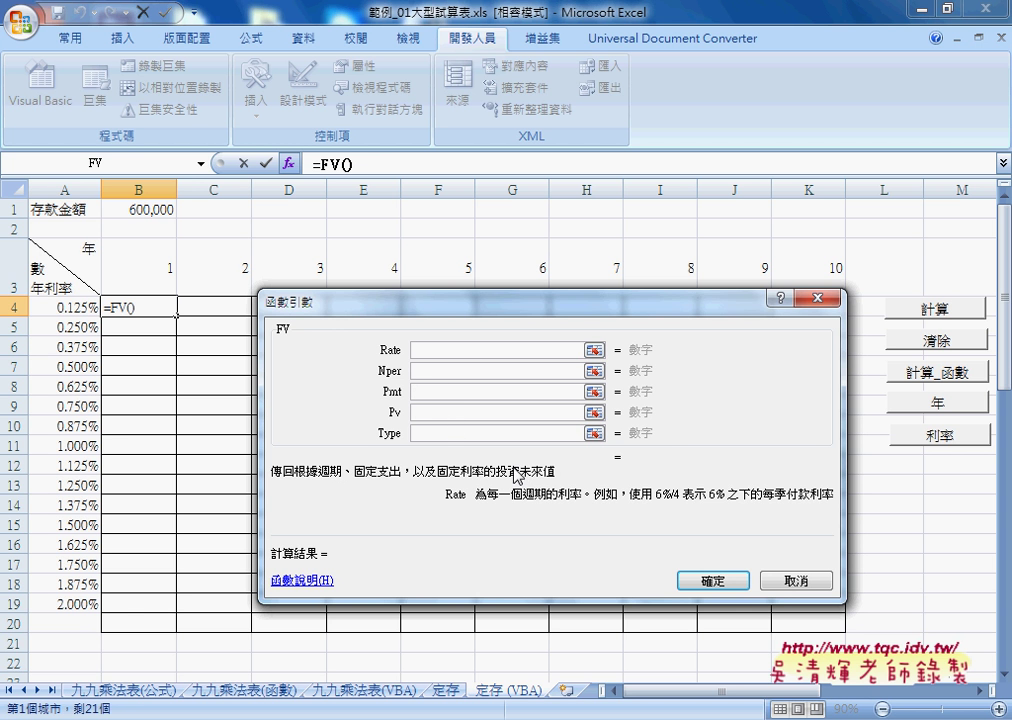
pyautogui.click(65, 306)
pyautogui.click(455, 371)
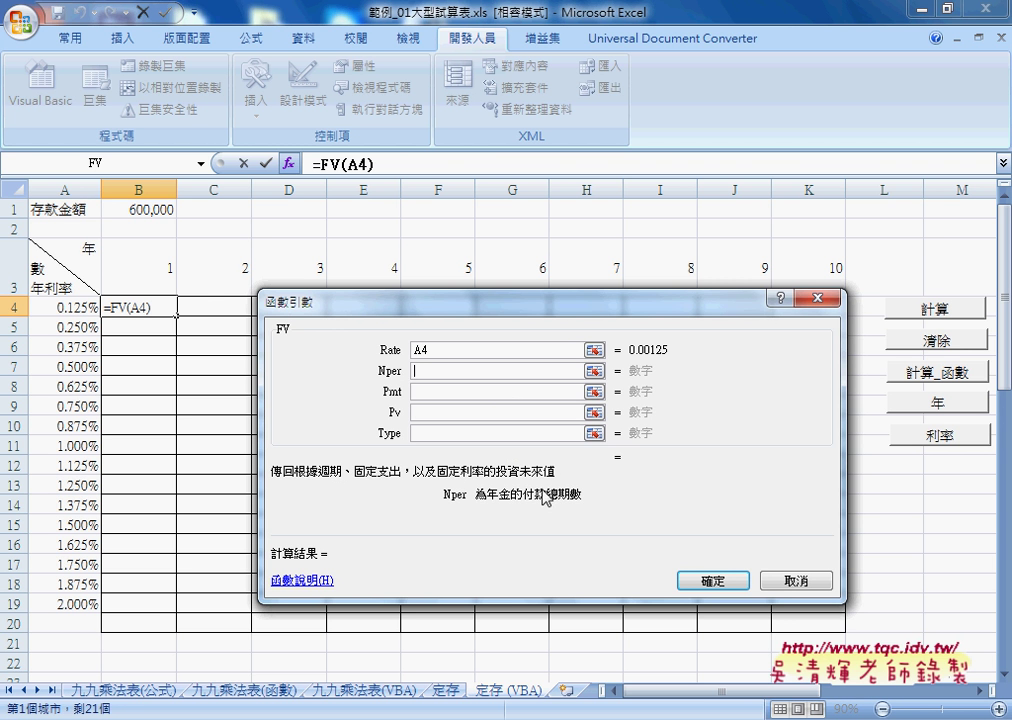
pyautogui.click(161, 275)
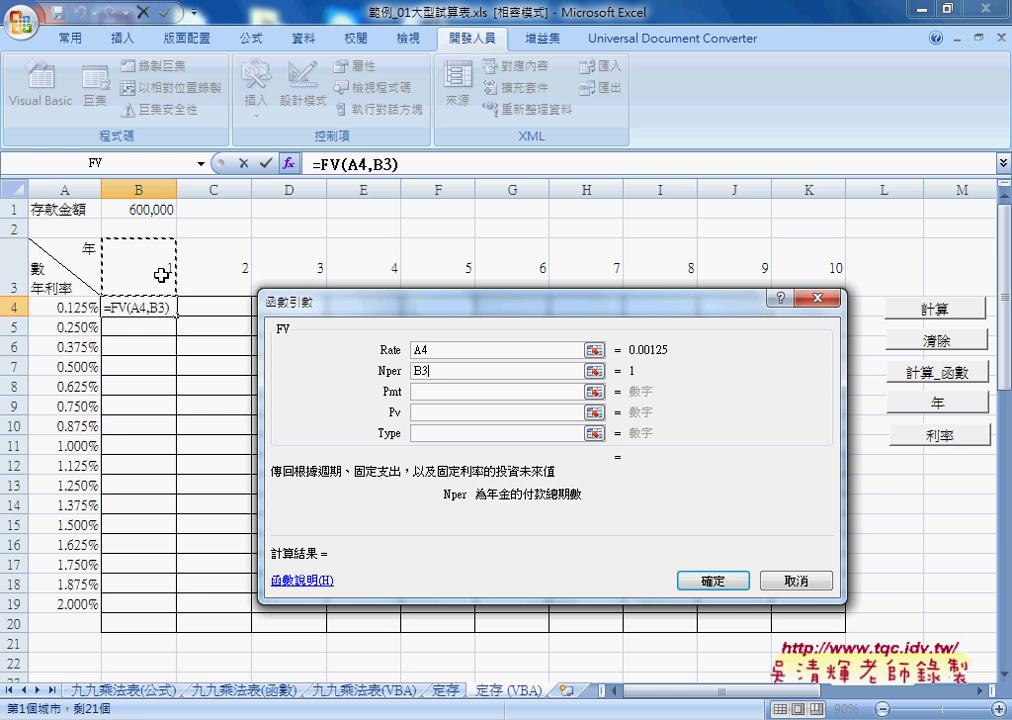
# Set Pv to -B1 and Type to 0, confirm for 600,750, then reopen B4's formula
pyautogui.click(416, 390)
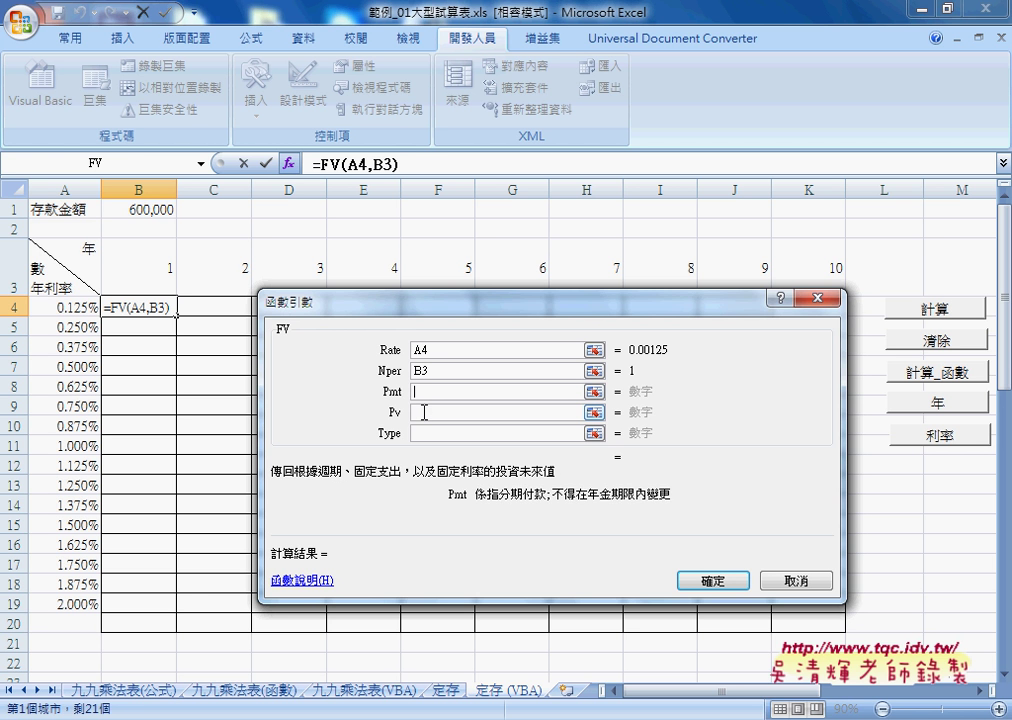
pyautogui.click(423, 412)
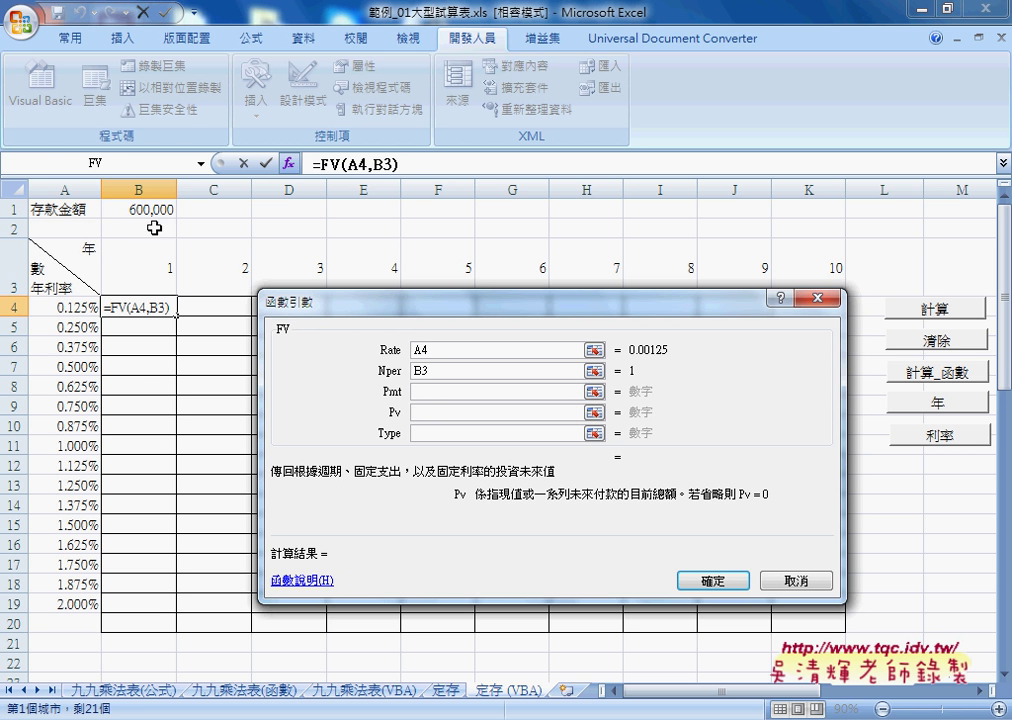
pyautogui.click(140, 210)
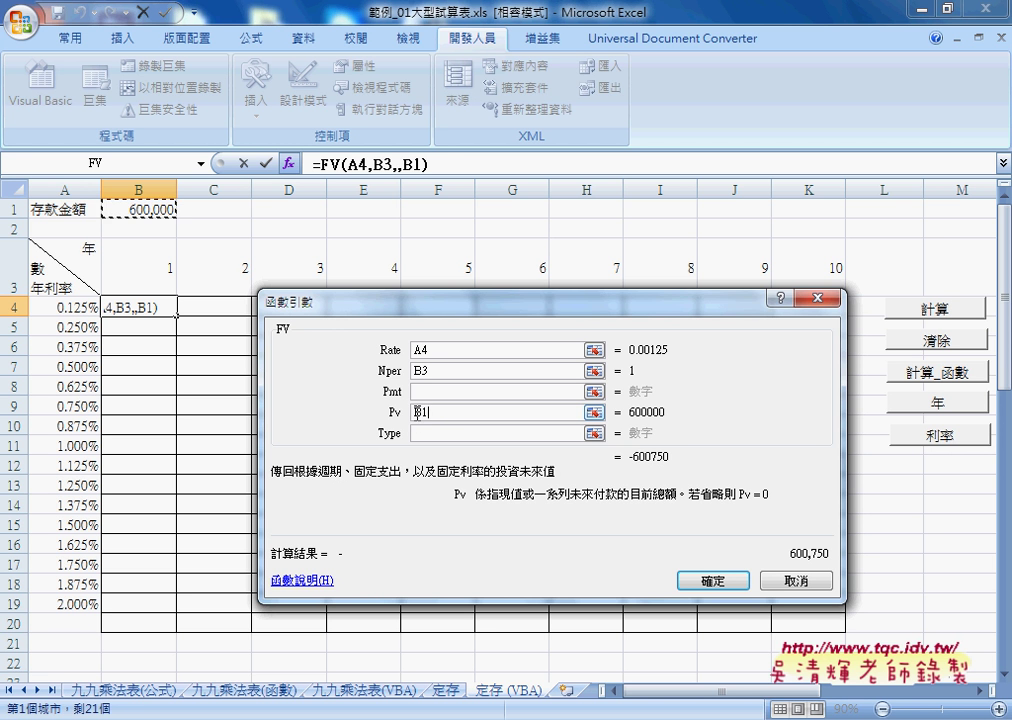
pyautogui.click(416, 410)
pyautogui.write('-')
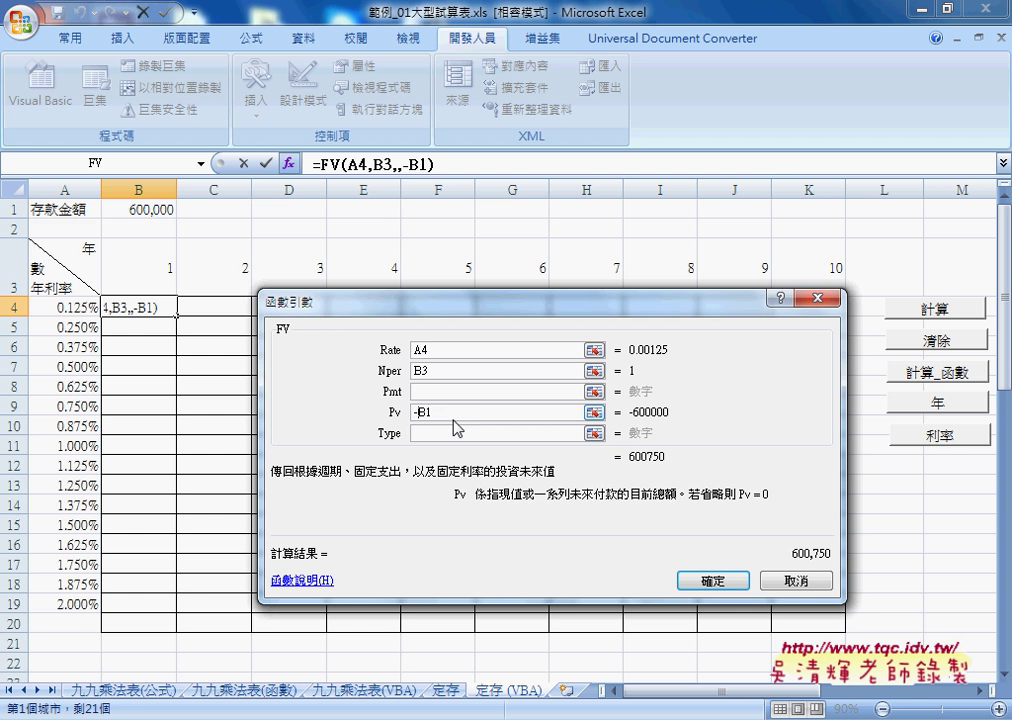
pyautogui.moveTo(448, 412); pyautogui.dragTo(412, 412)
pyautogui.click(478, 414)
pyautogui.click(451, 434)
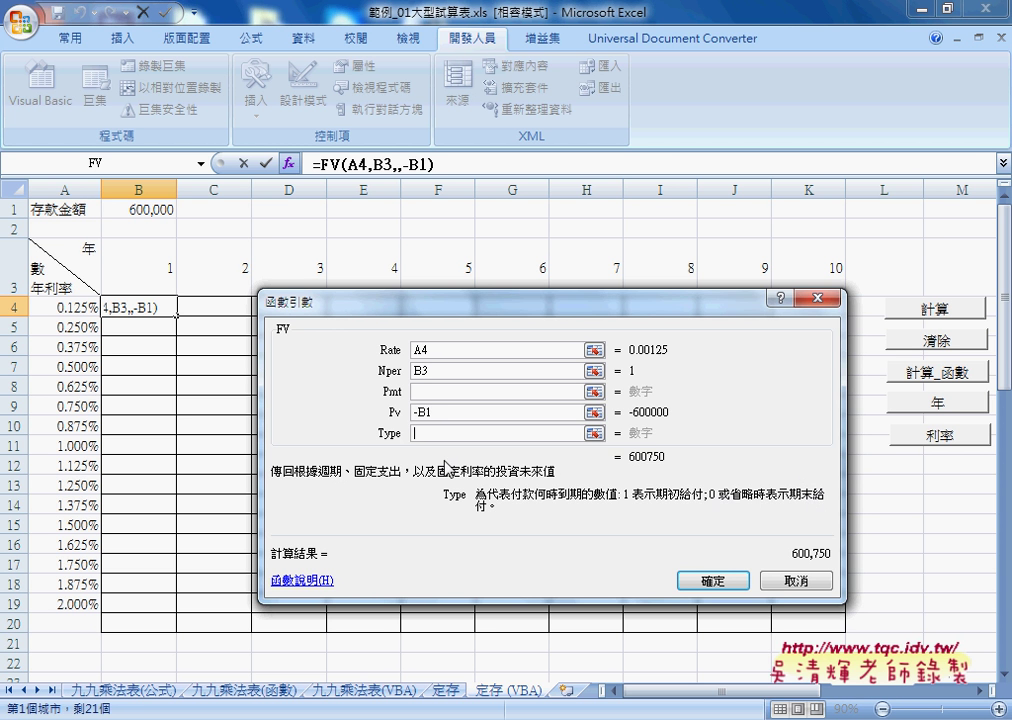
pyautogui.write('0')
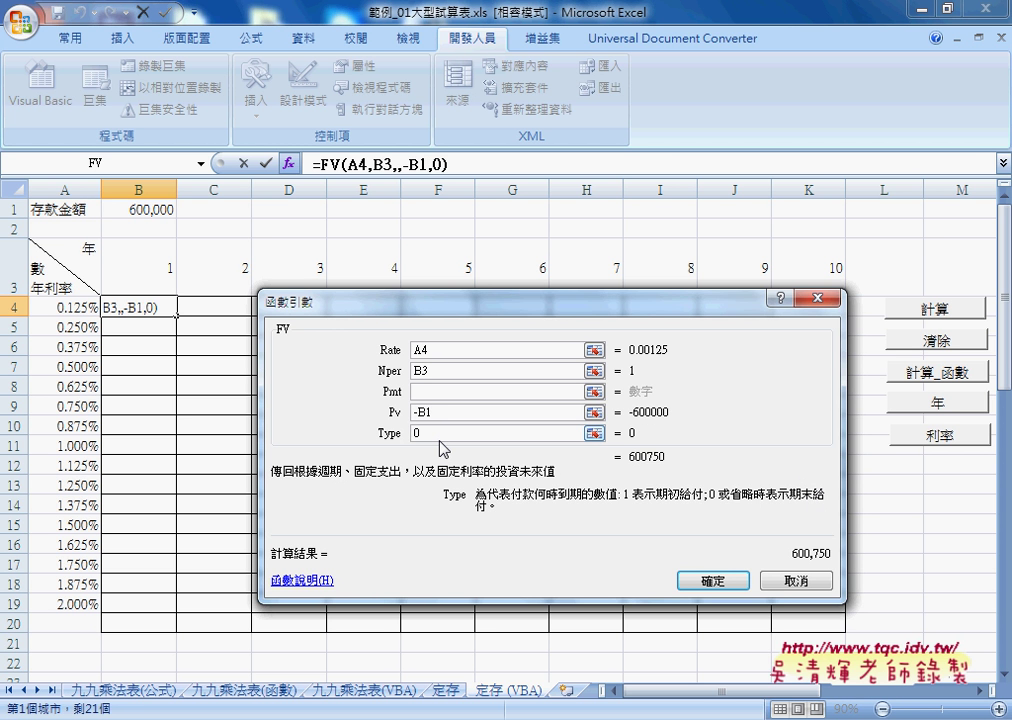
pyautogui.click(710, 582)
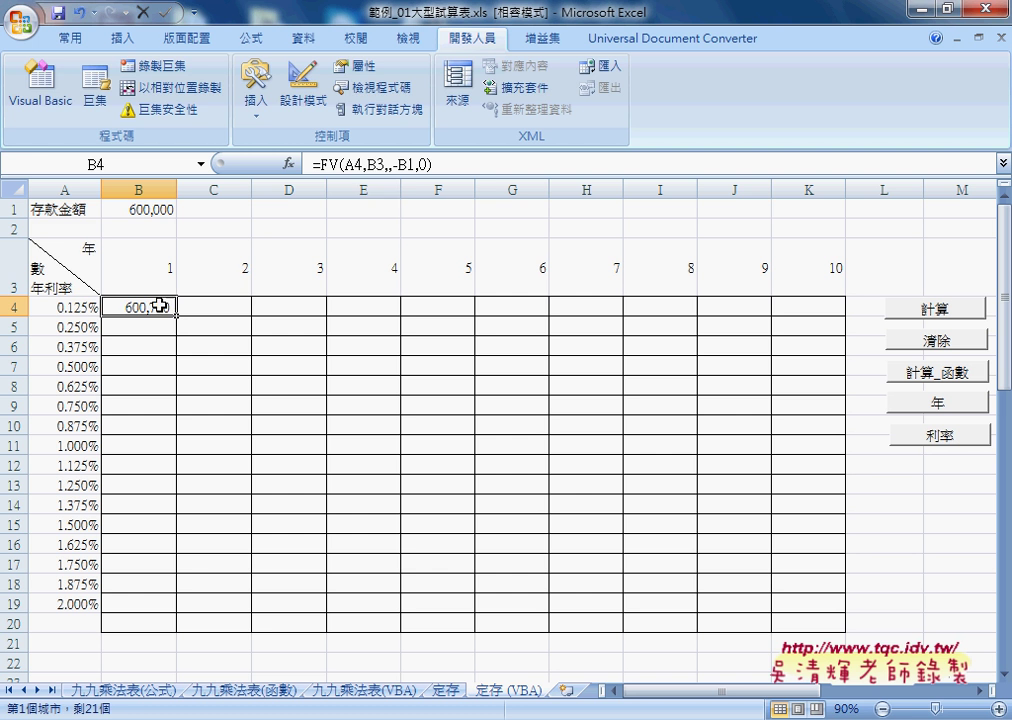
pyautogui.click(362, 163)
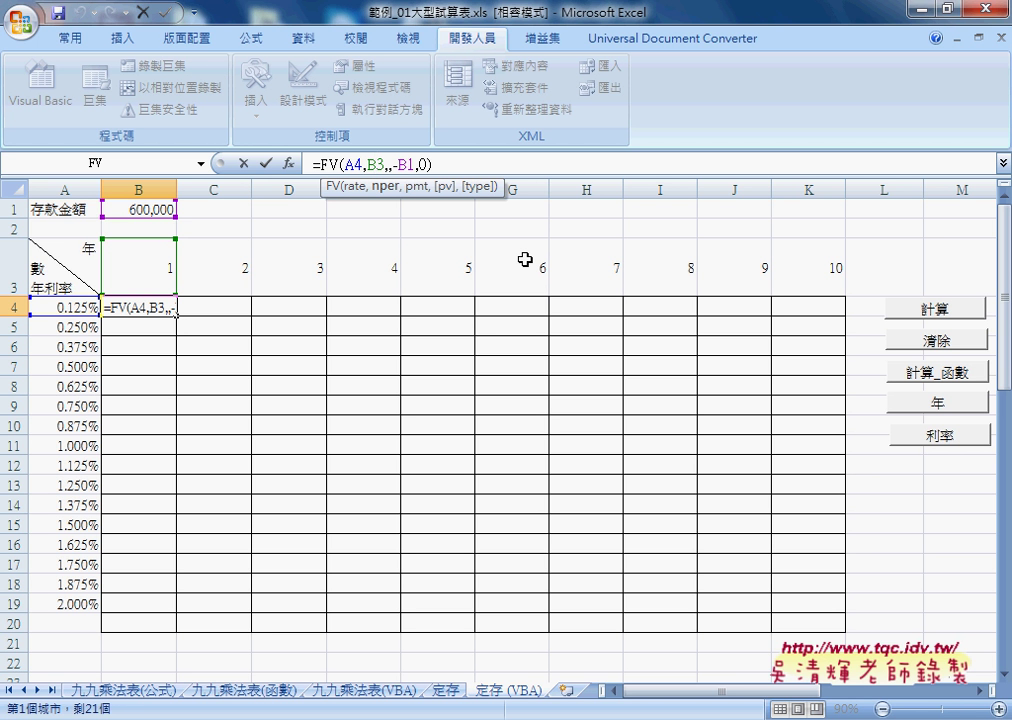
# Anchor B4's references so it reads =FV($A4,B$3,,-$B$1,0)
pyautogui.press('F4')
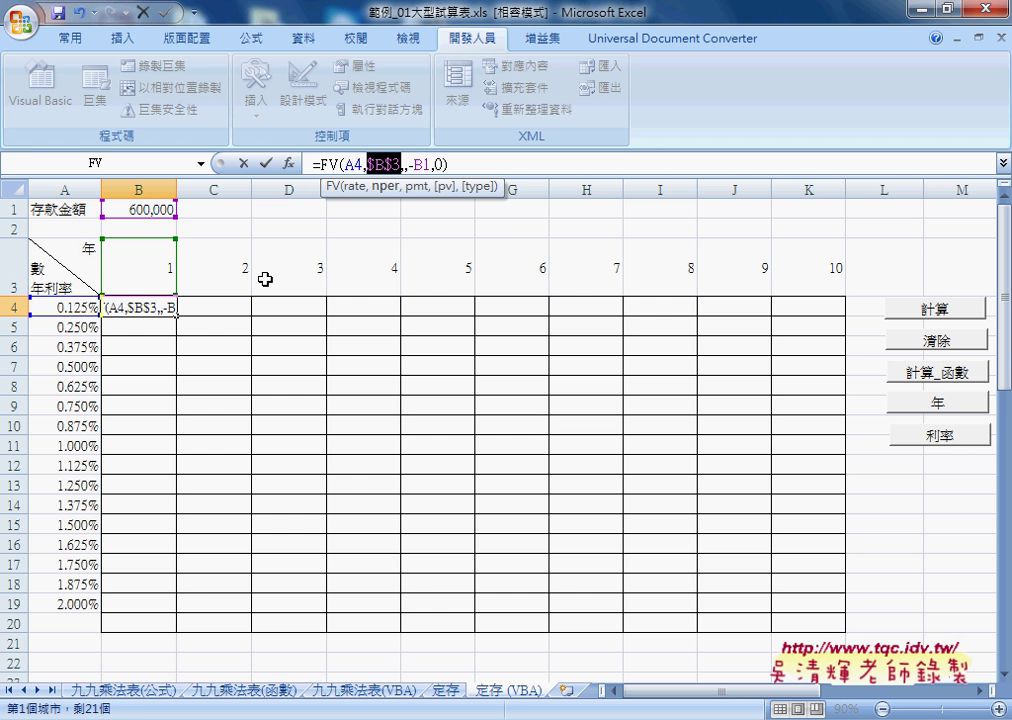
pyautogui.click(420, 164)
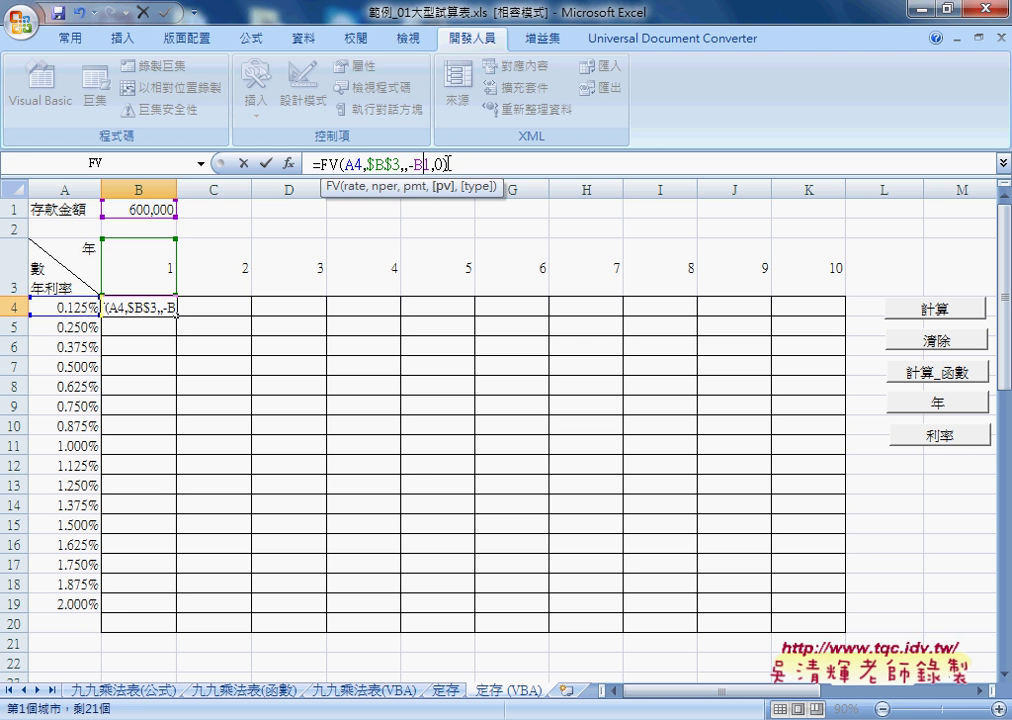
pyautogui.press('F4')
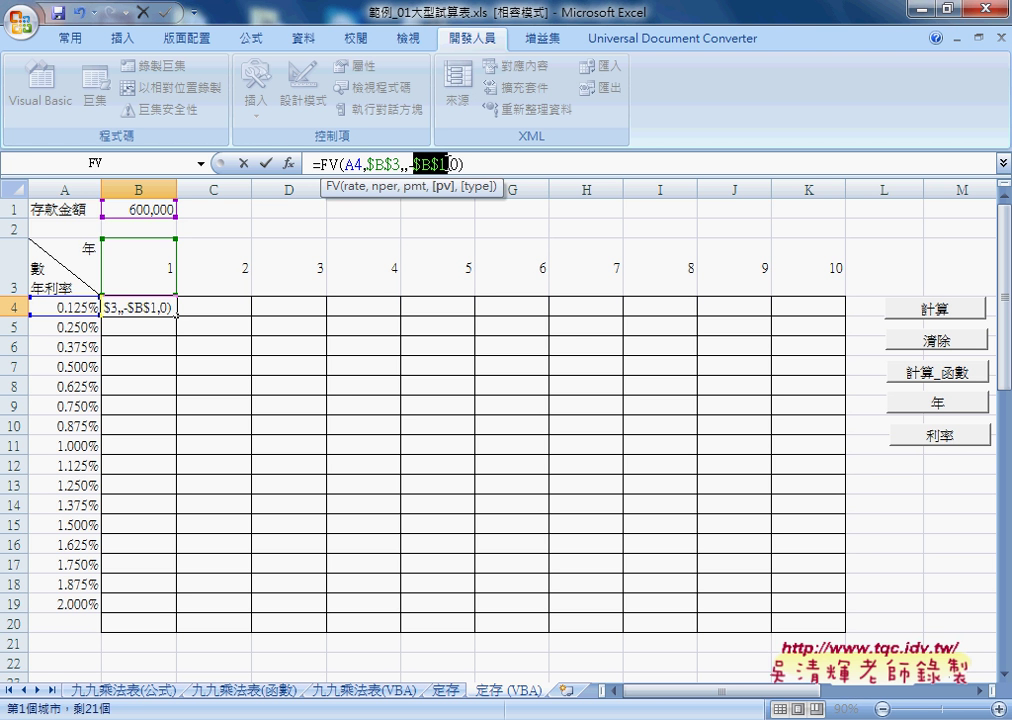
pyautogui.click(371, 164)
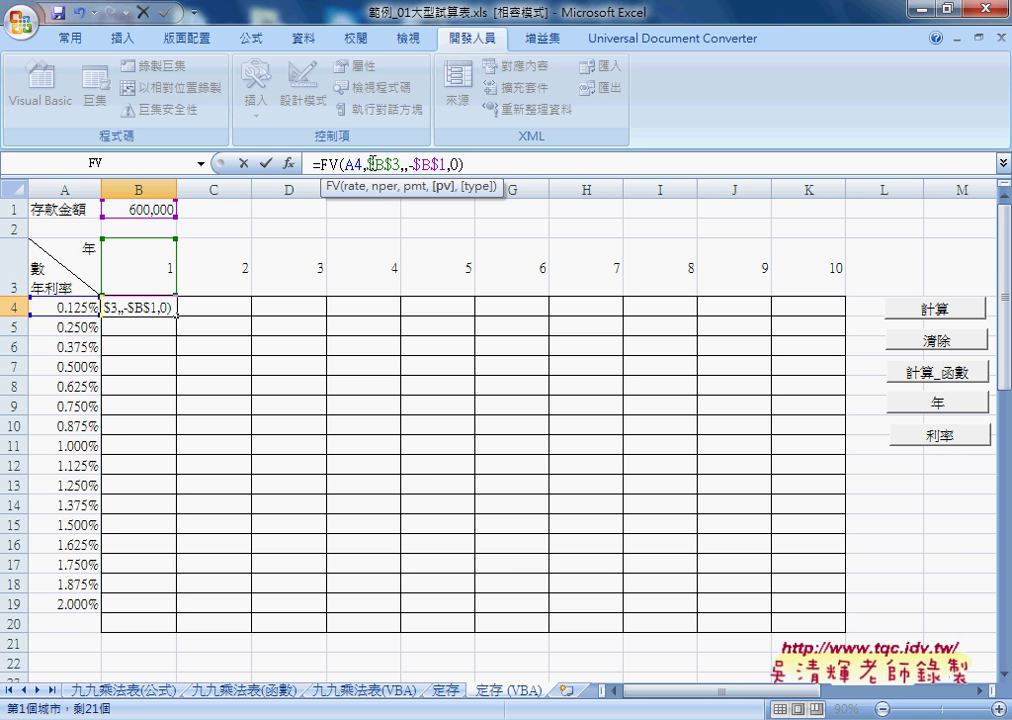
pyautogui.moveTo(367, 164); pyautogui.dragTo(375, 164)
pyautogui.press('Delete')
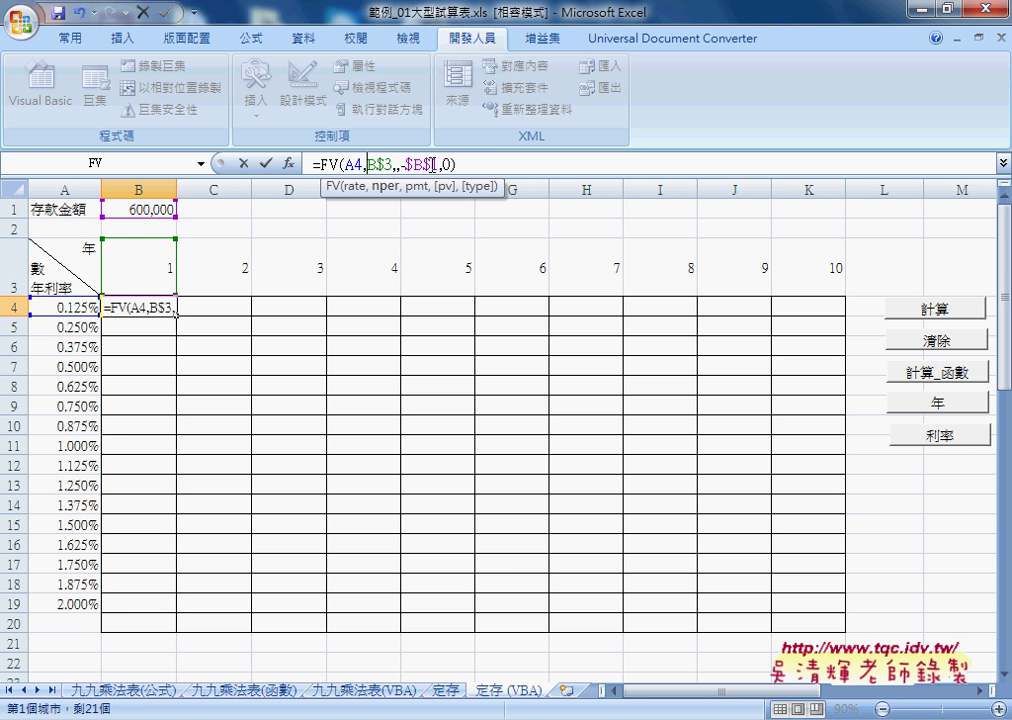
pyautogui.click(346, 164)
pyautogui.write('$')
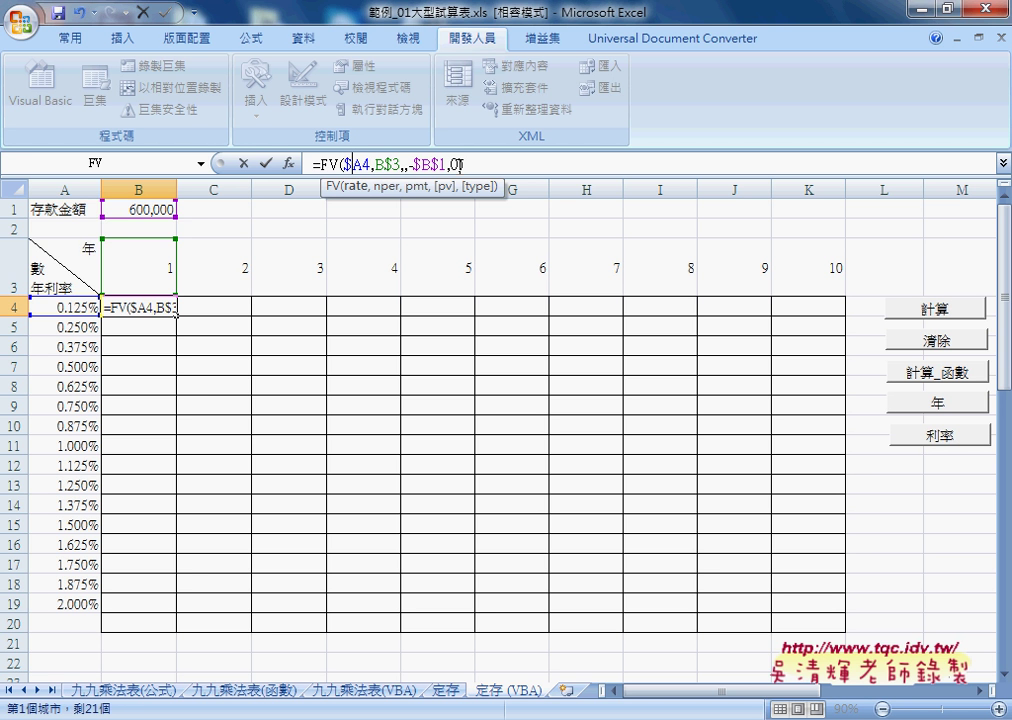
pyautogui.click(266, 163)
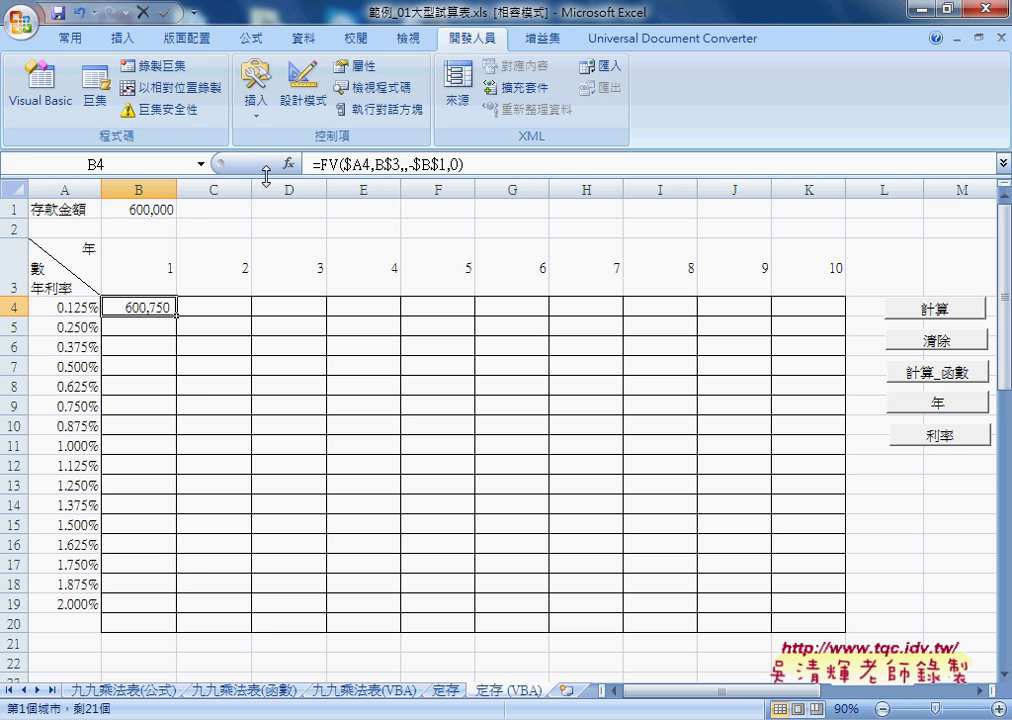
# Fill the formula across B4:K19 and change the deposit in B1 to 500000
pyautogui.moveTo(175, 317)
pyautogui.mouseDown()
pyautogui.moveTo(175, 610)
pyautogui.moveTo(832, 607)
pyautogui.mouseUp()
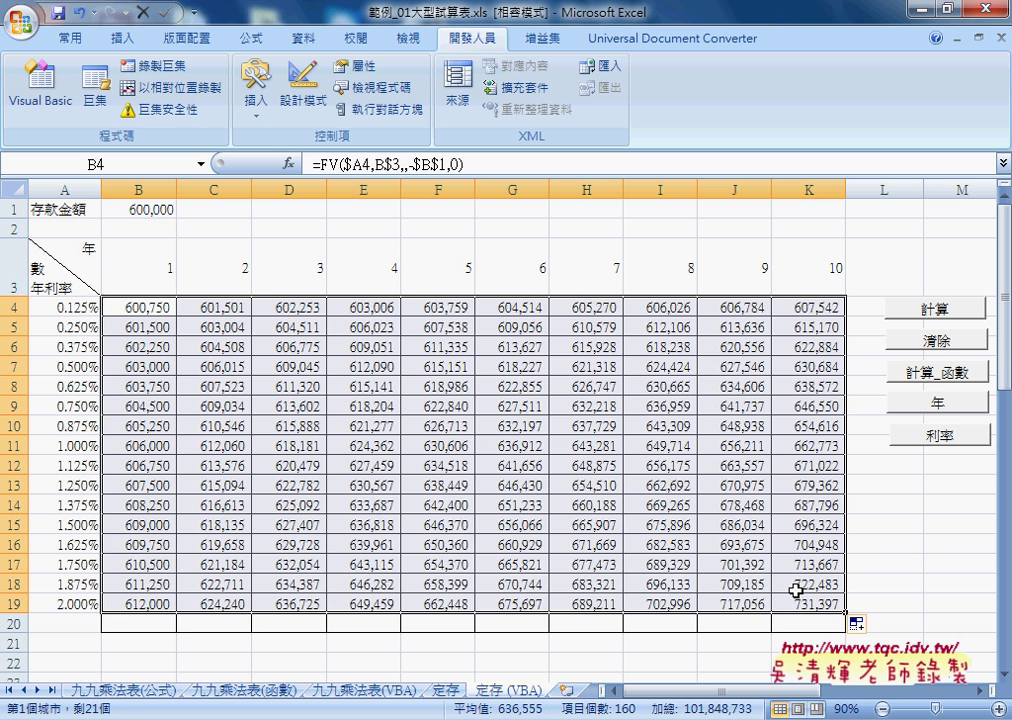
pyautogui.doubleClick(138, 209)
pyautogui.moveTo(133, 209); pyautogui.dragTo(137, 209)
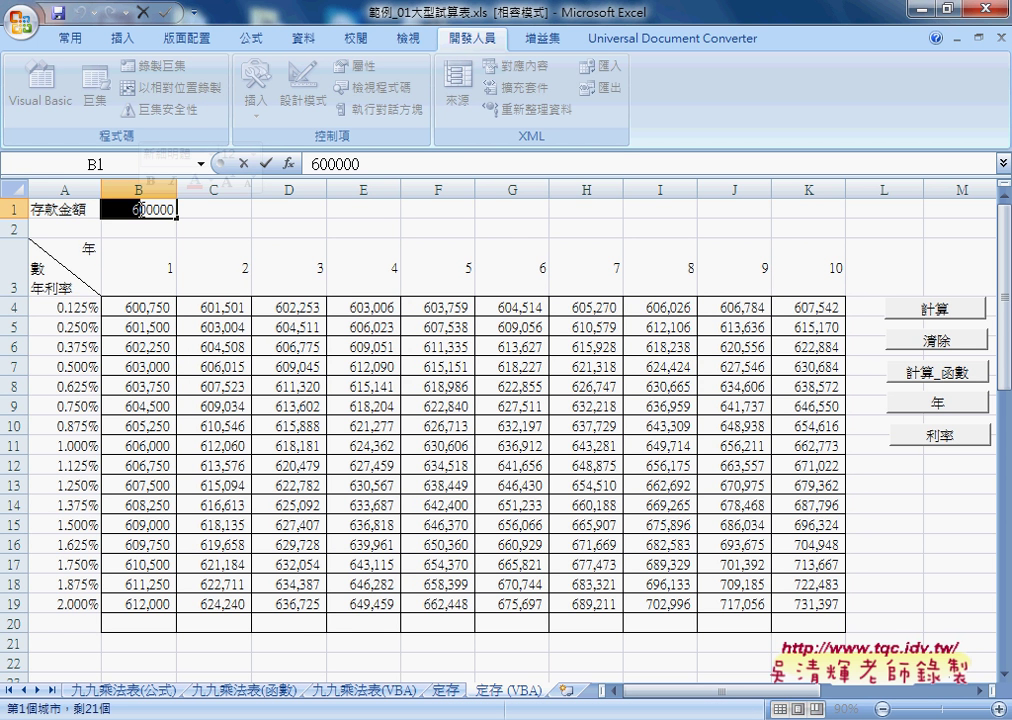
pyautogui.write('5')
pyautogui.press('Return')
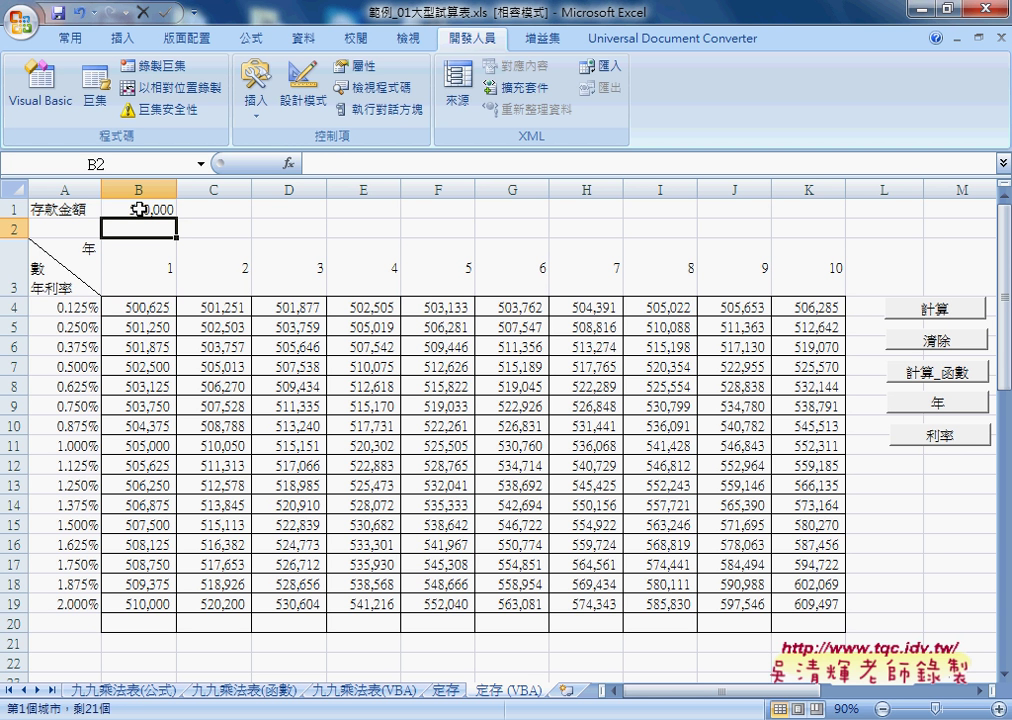
pyautogui.click(148, 308)
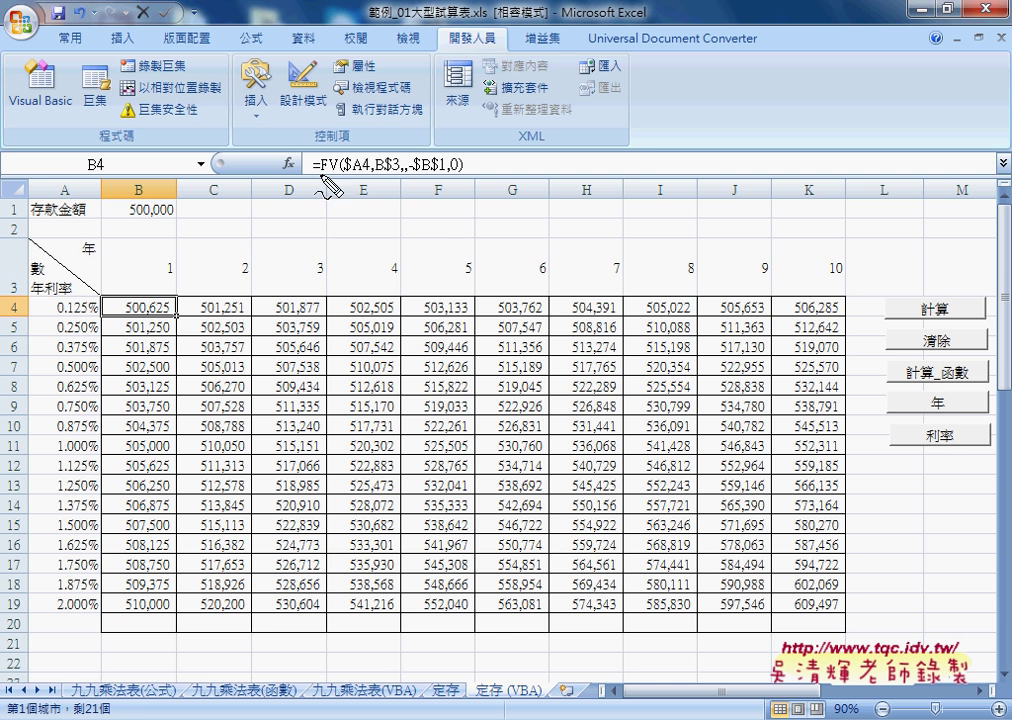
pyautogui.moveTo(314, 172)
pyautogui.mouseDown()
pyautogui.moveTo(336, 173)
pyautogui.moveTo(322, 183)
pyautogui.moveTo(289, 137)
pyautogui.moveTo(350, 180)
pyautogui.moveTo(297, 203)
pyautogui.mouseUp()
pyautogui.moveTo(190, 108); pyautogui.dragTo(275, 133)
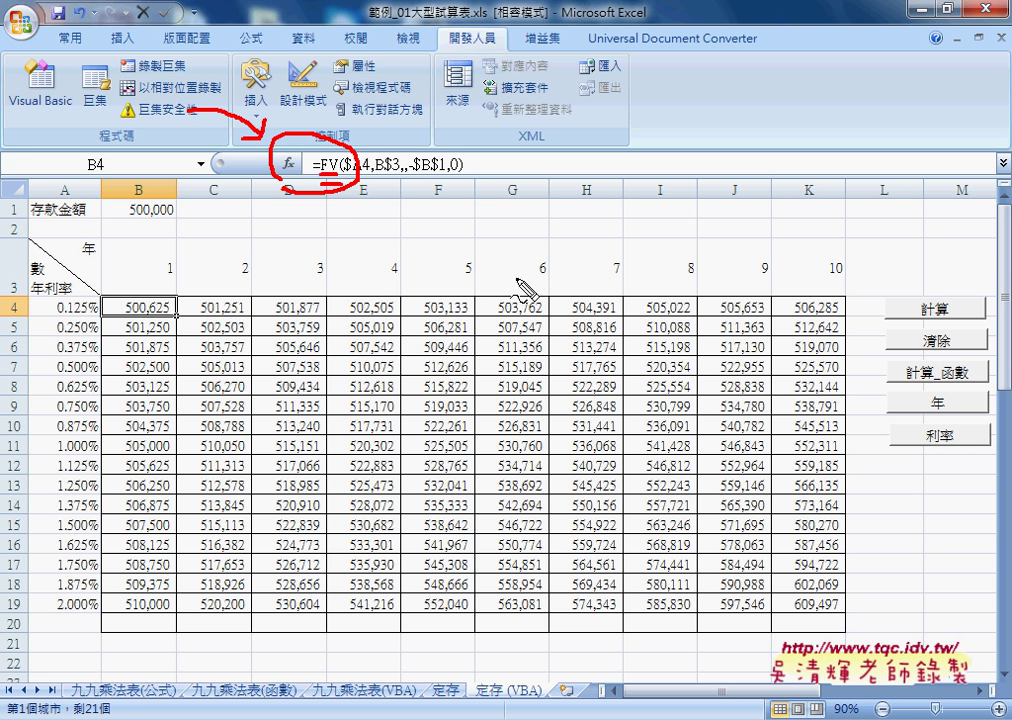
pyautogui.moveTo(357, 186); pyautogui.dragTo(858, 364)
pyautogui.moveTo(845, 350); pyautogui.dragTo(838, 372)
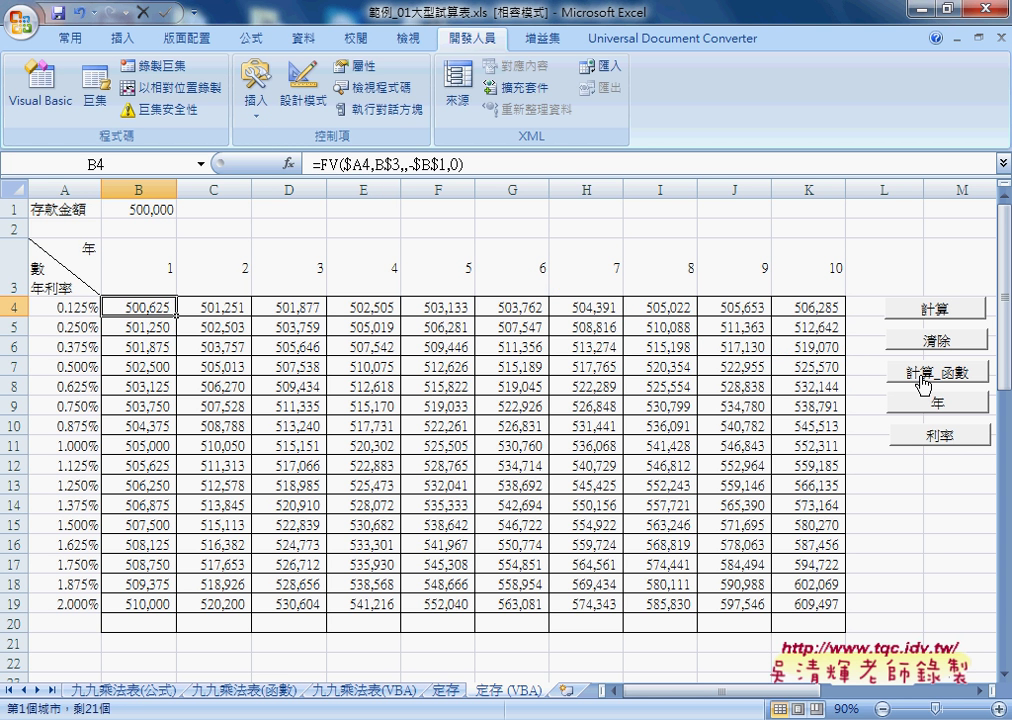
# Clear the table, run 計算_函數 with a 1,000,000 deposit, and check C4 and D4
pyautogui.click(900, 340)
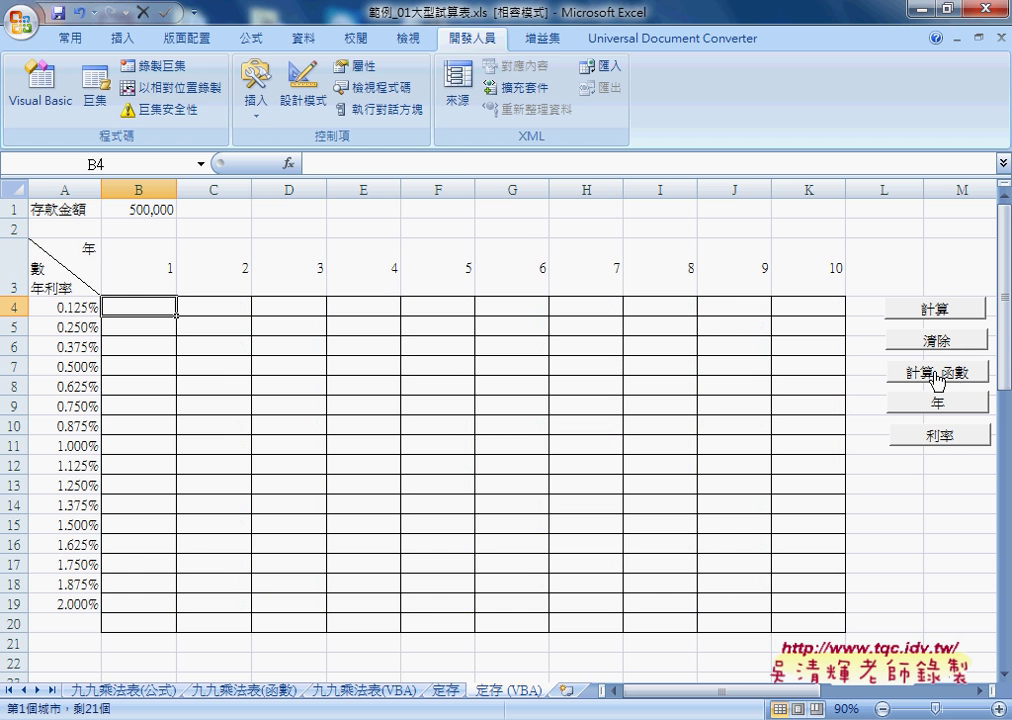
pyautogui.click(934, 374)
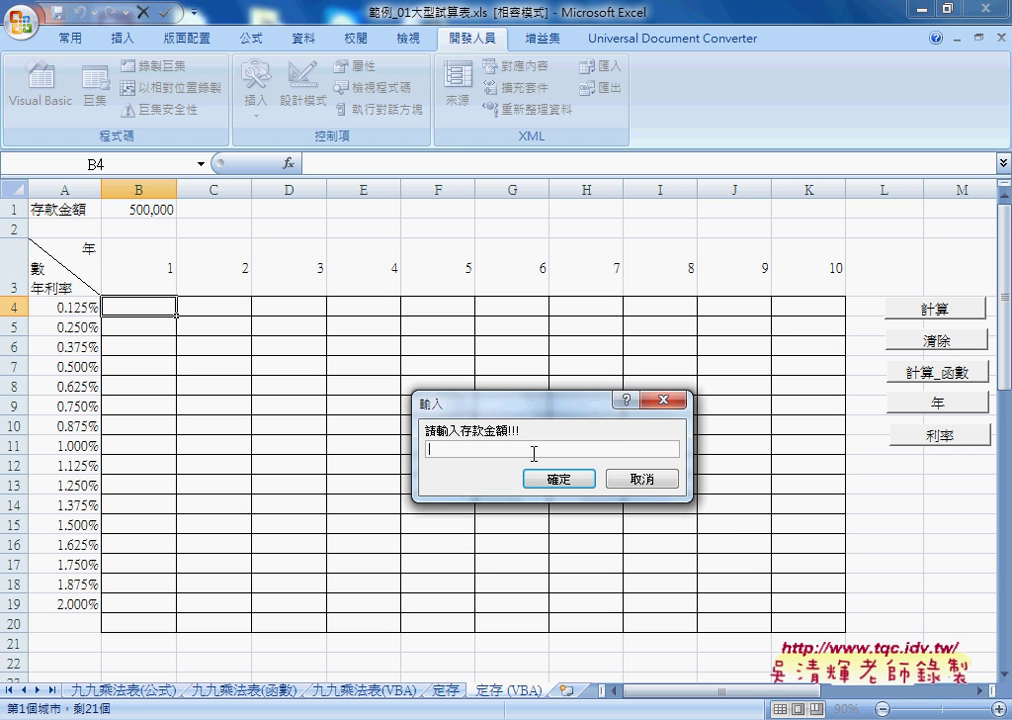
pyautogui.write('1')
pyautogui.write('000000')
pyautogui.press('Return')
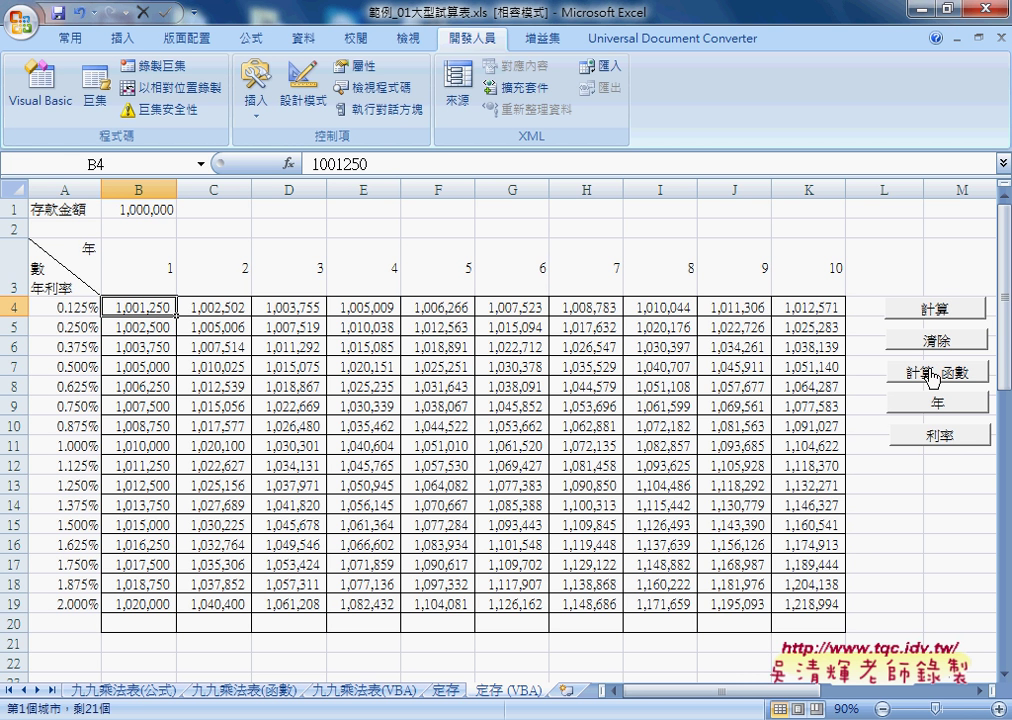
pyautogui.click(230, 309)
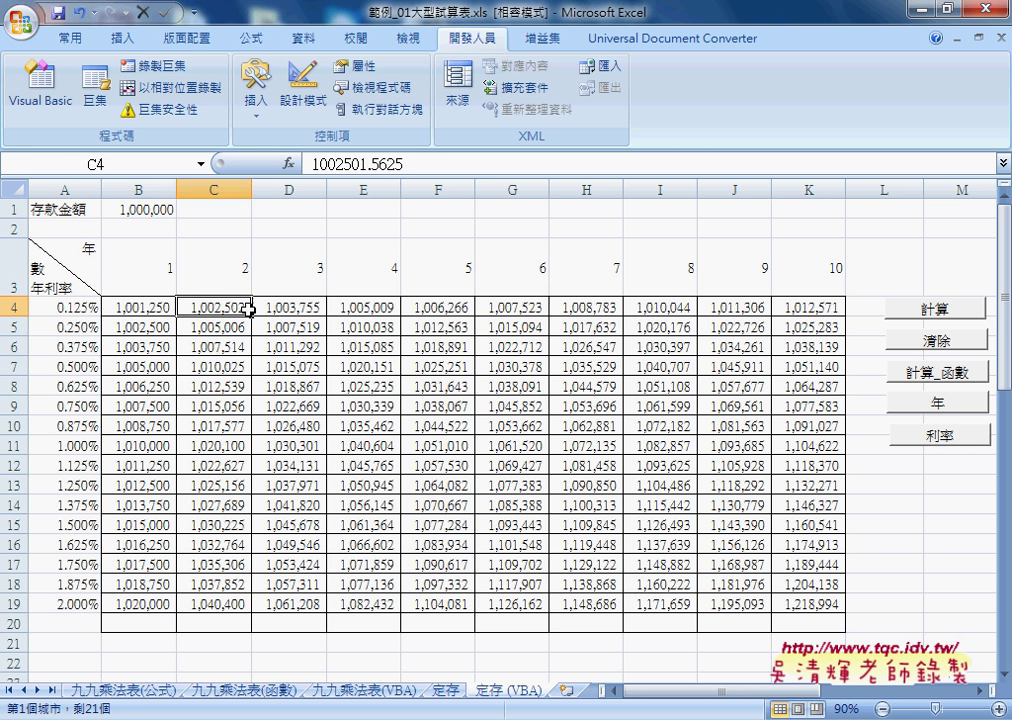
pyautogui.click(287, 309)
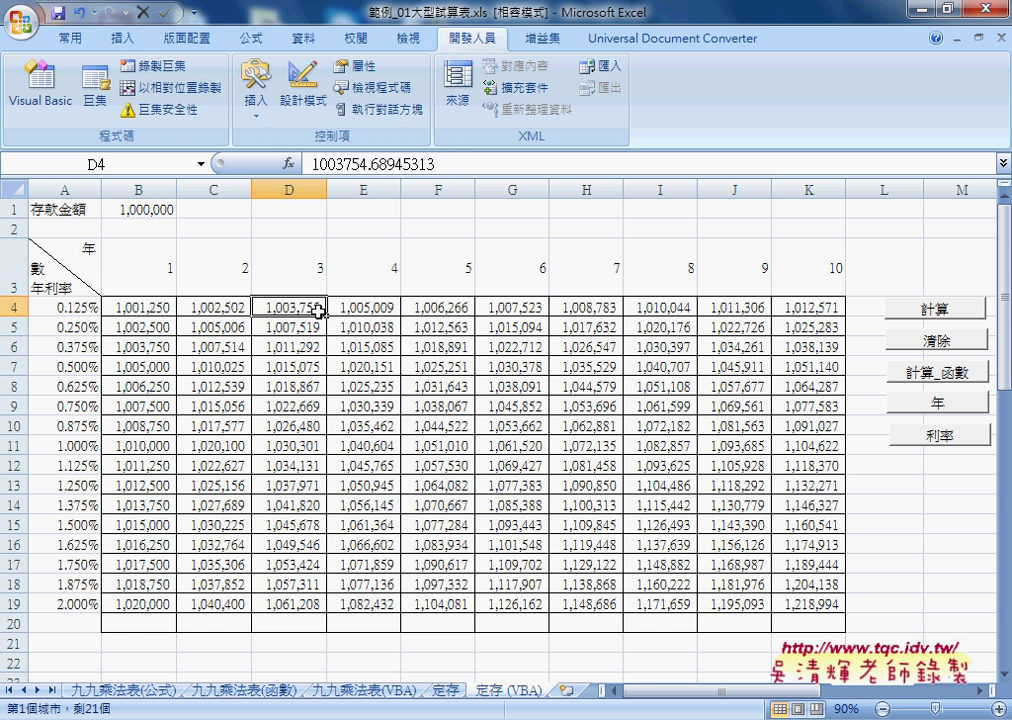
pyautogui.rightClick(902, 389)
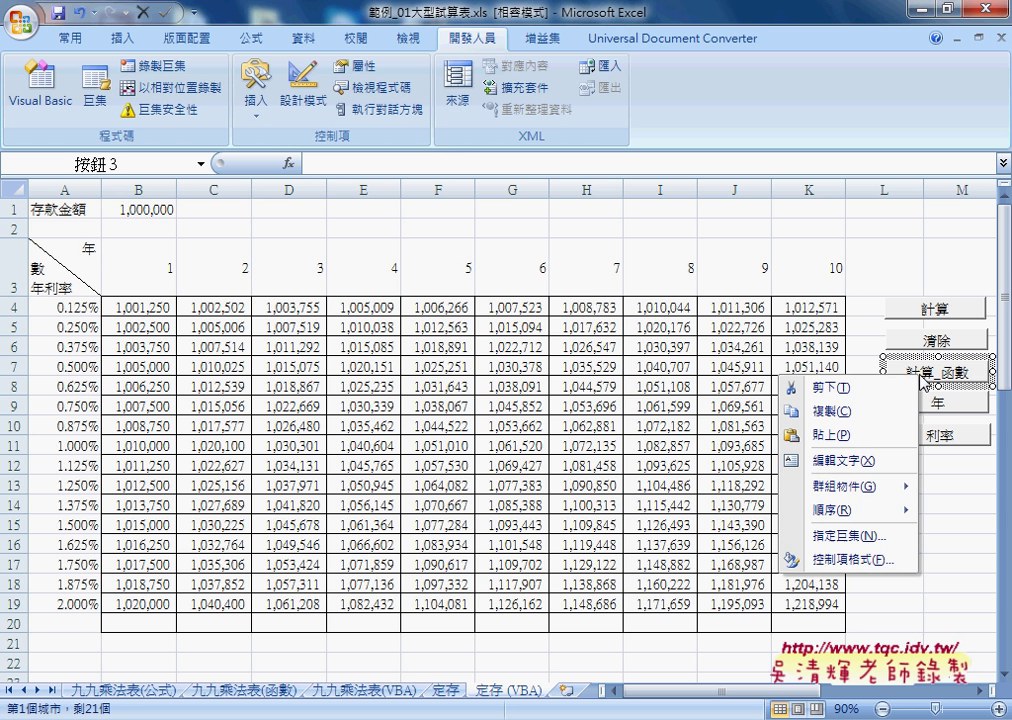
pyautogui.click(845, 533)
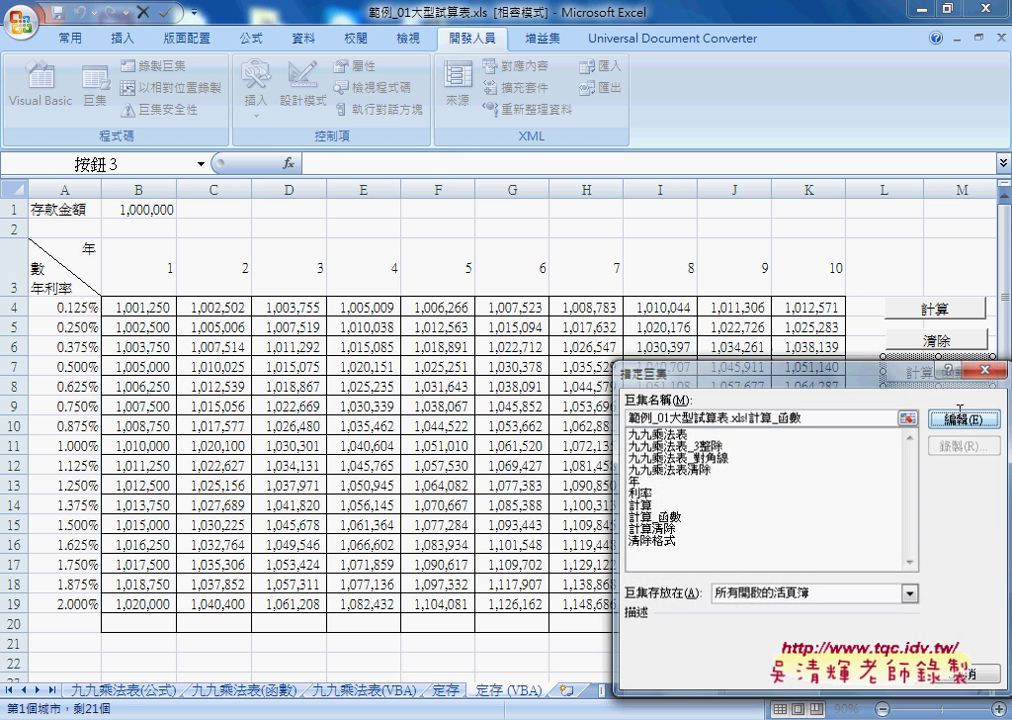
pyautogui.click(965, 418)
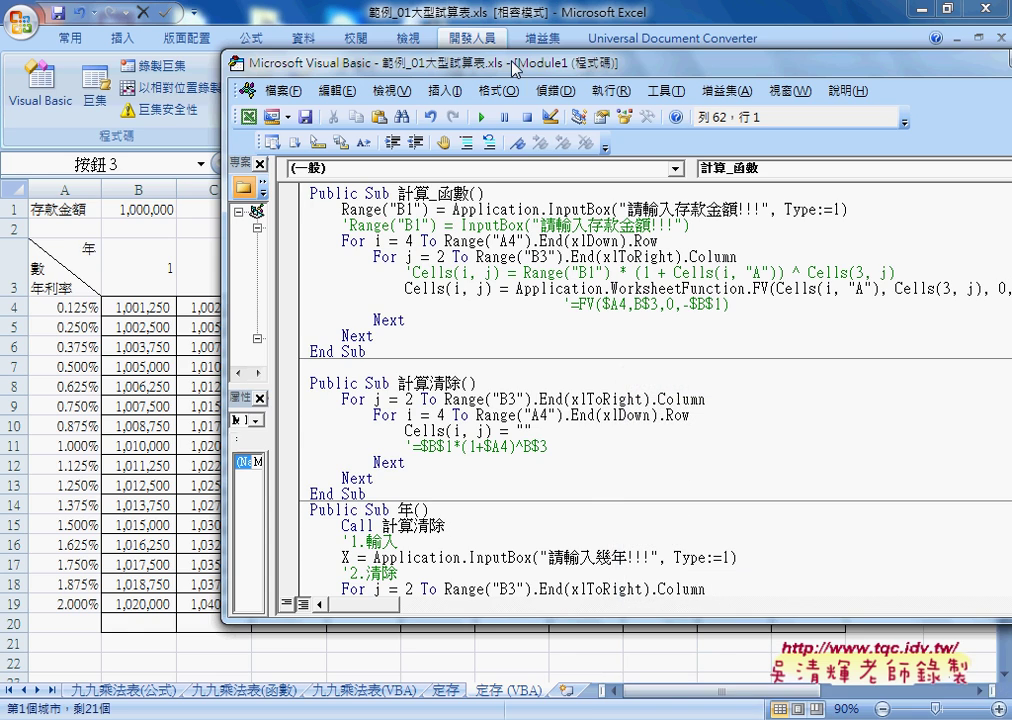
pyautogui.moveTo(515, 63)
pyautogui.mouseDown()
pyautogui.moveTo(318, 200)
pyautogui.moveTo(288, 86)
pyautogui.mouseUp()
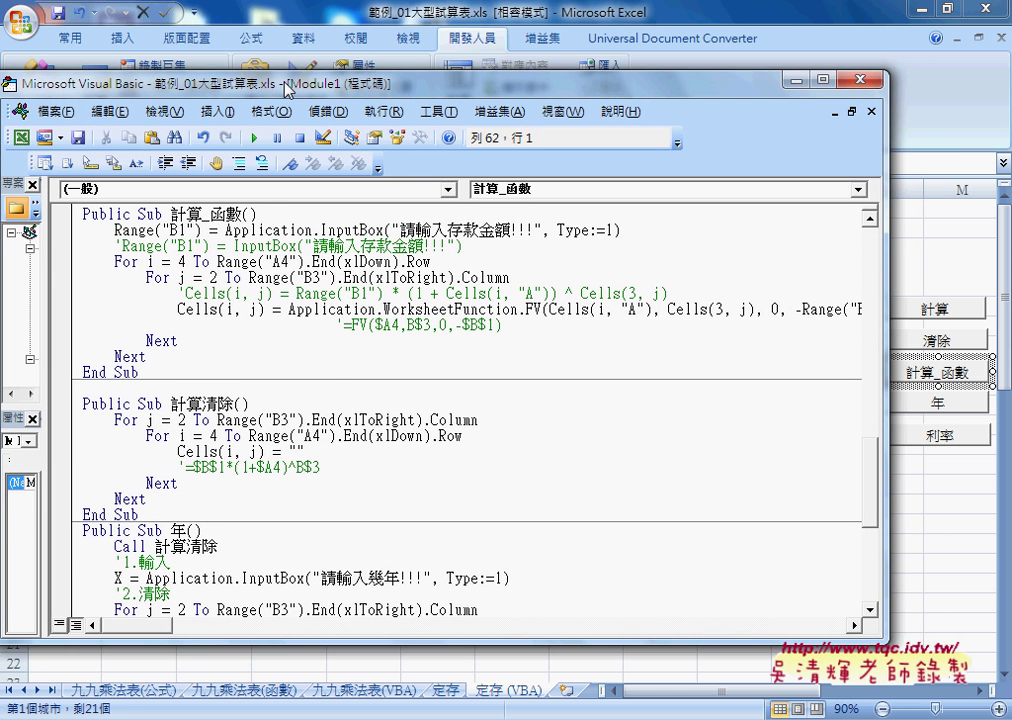
pyautogui.click(288, 313)
pyautogui.scroll(1, 288, 313)
pyautogui.scroll(2, 288, 313)
pyautogui.moveTo(288, 277); pyautogui.dragTo(660, 278)
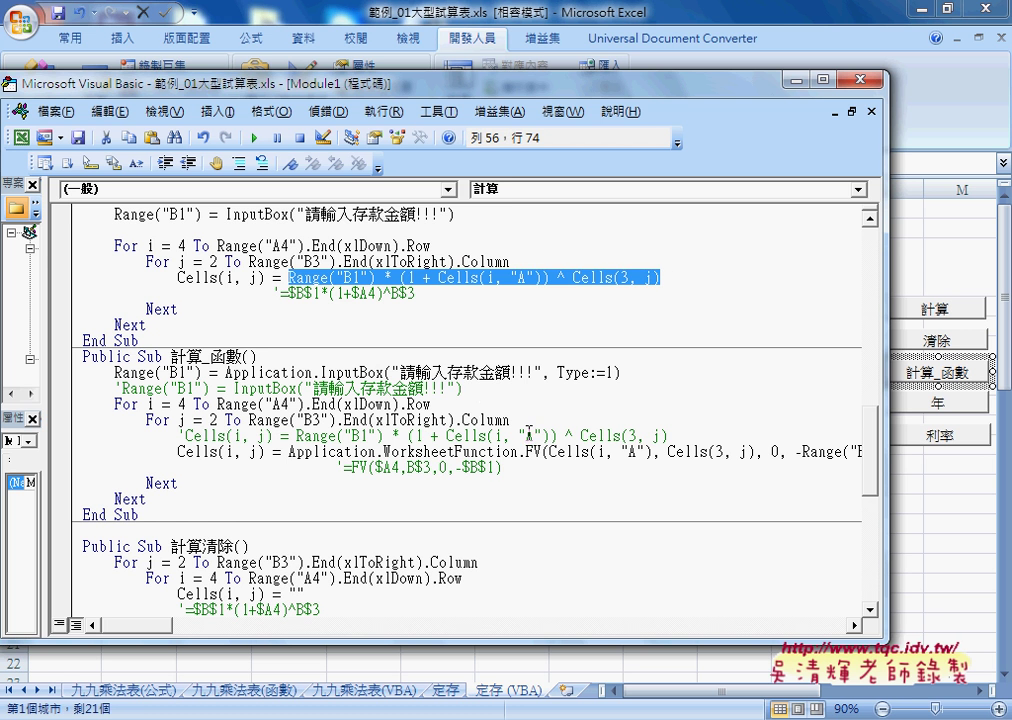
pyautogui.moveTo(288, 452); pyautogui.dragTo(297, 452)
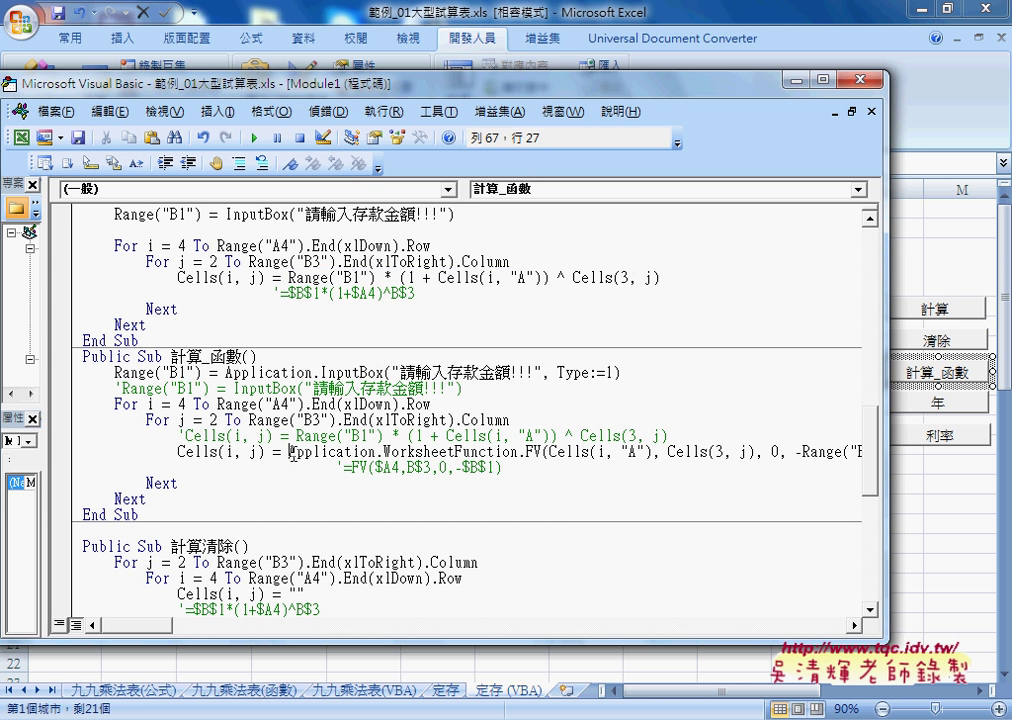
pyautogui.doubleClick(538, 452)
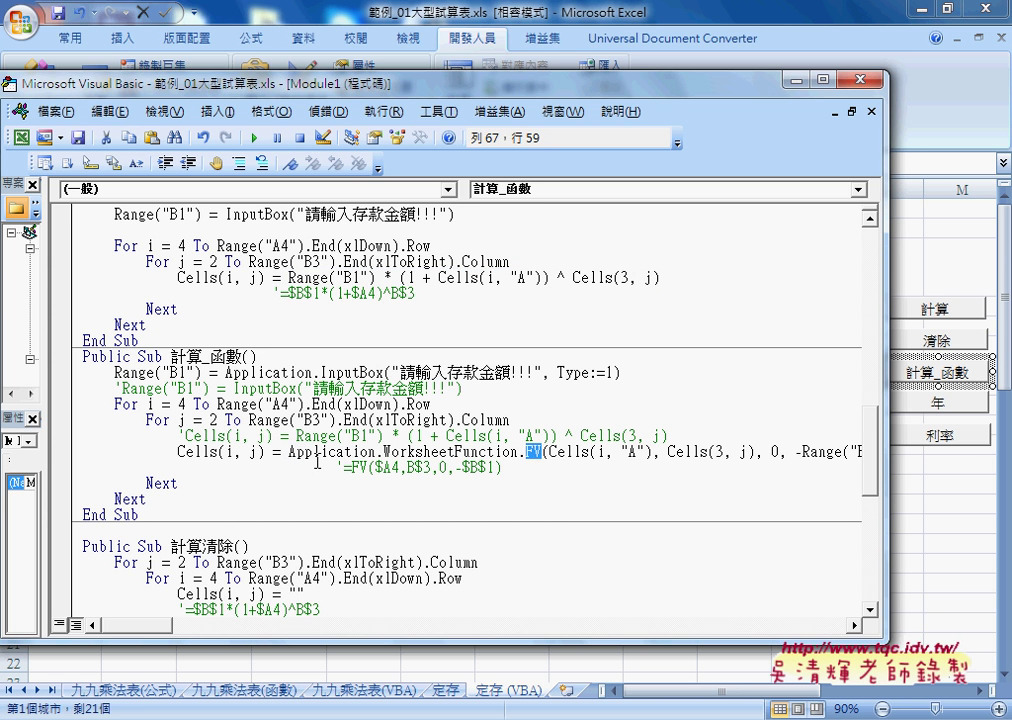
pyautogui.moveTo(288, 452); pyautogui.dragTo(375, 452)
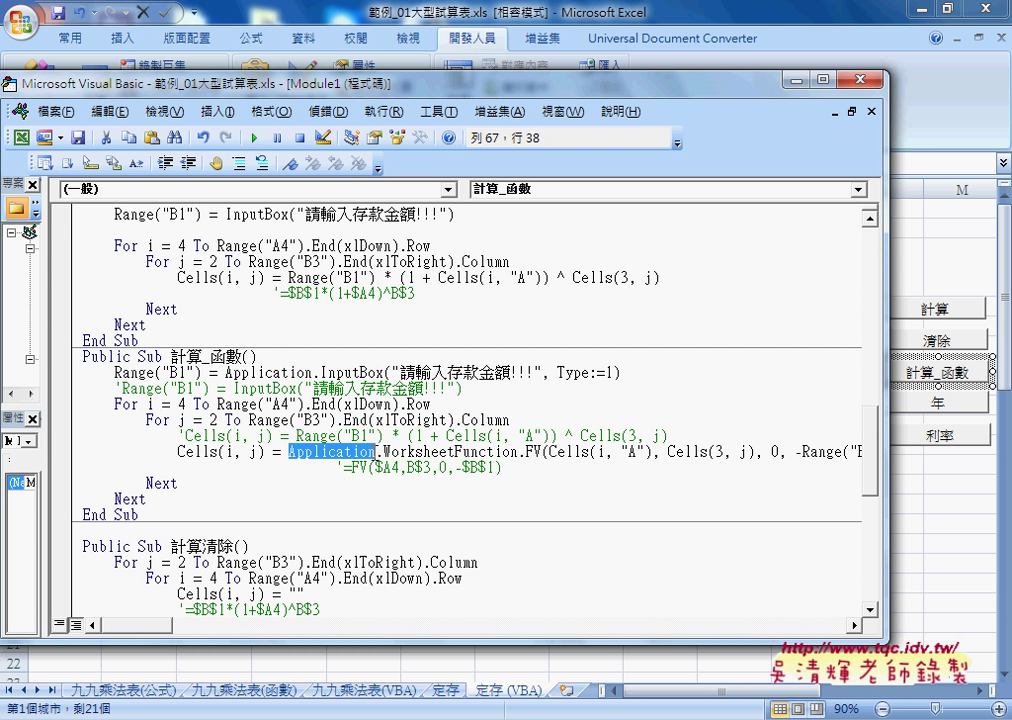
pyautogui.click(377, 452)
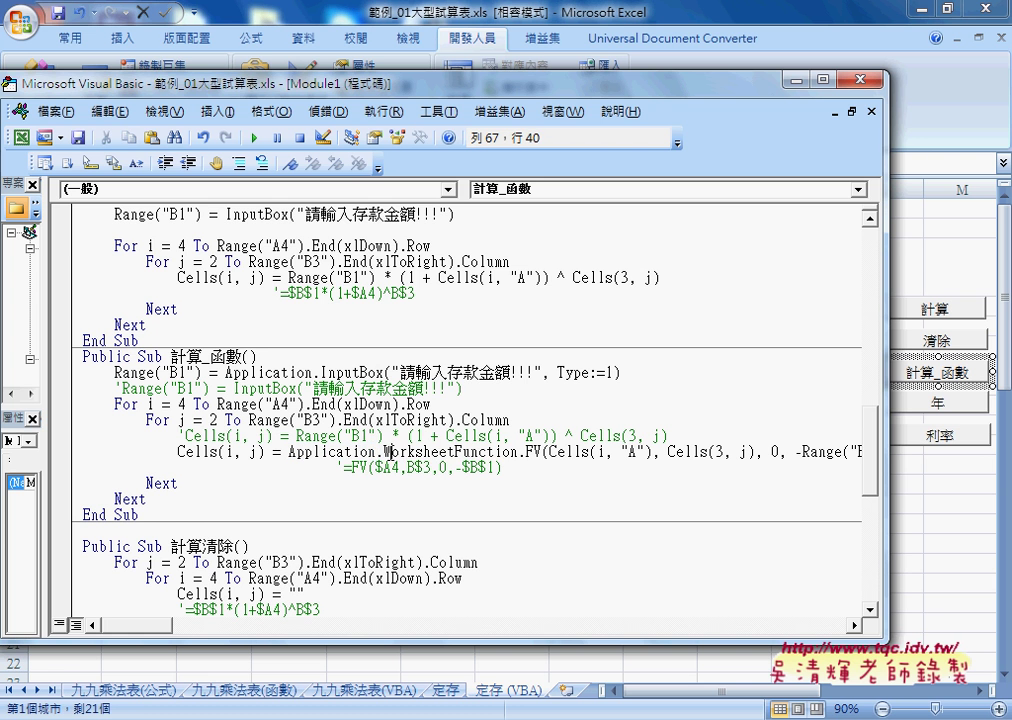
pyautogui.moveTo(377, 452); pyautogui.dragTo(519, 452)
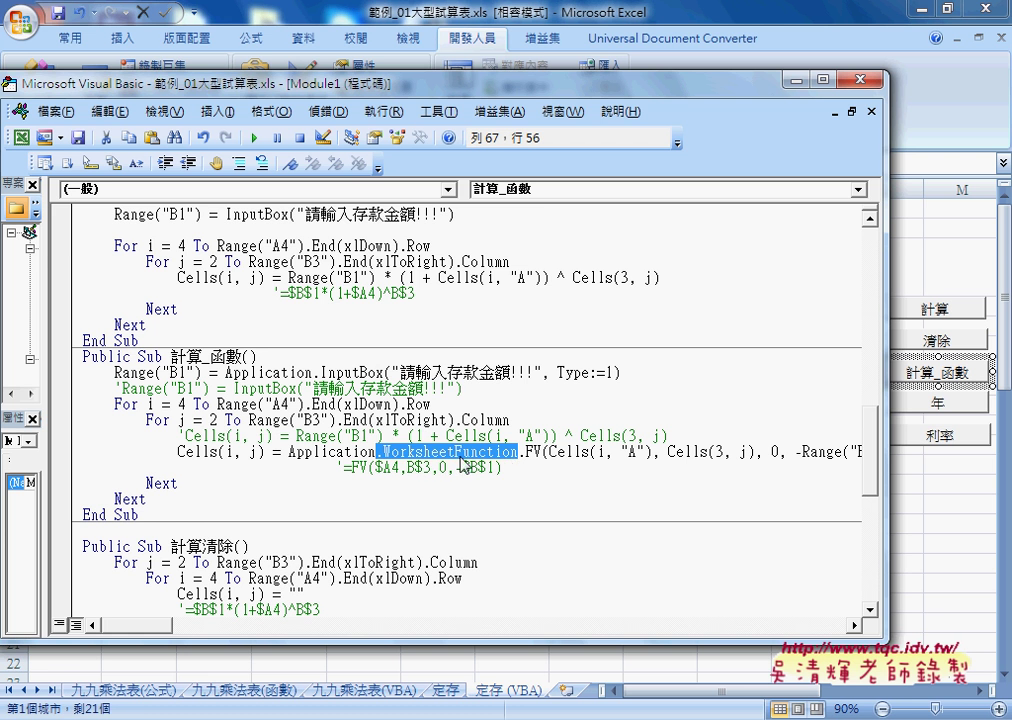
pyautogui.click(525, 452)
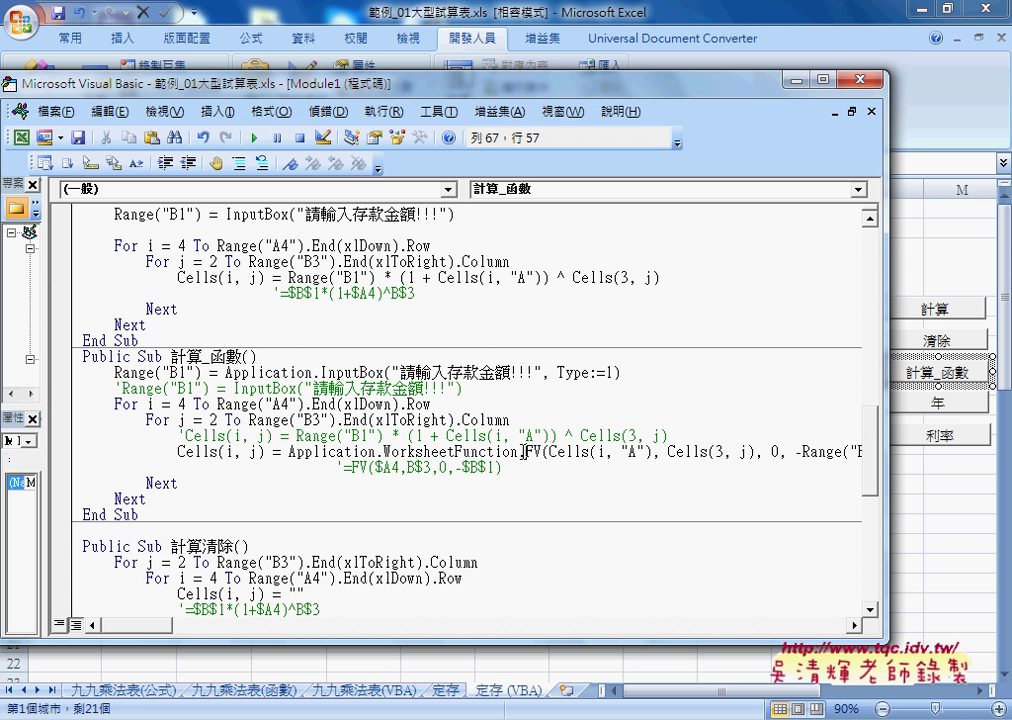
pyautogui.moveTo(518, 452); pyautogui.dragTo(542, 452)
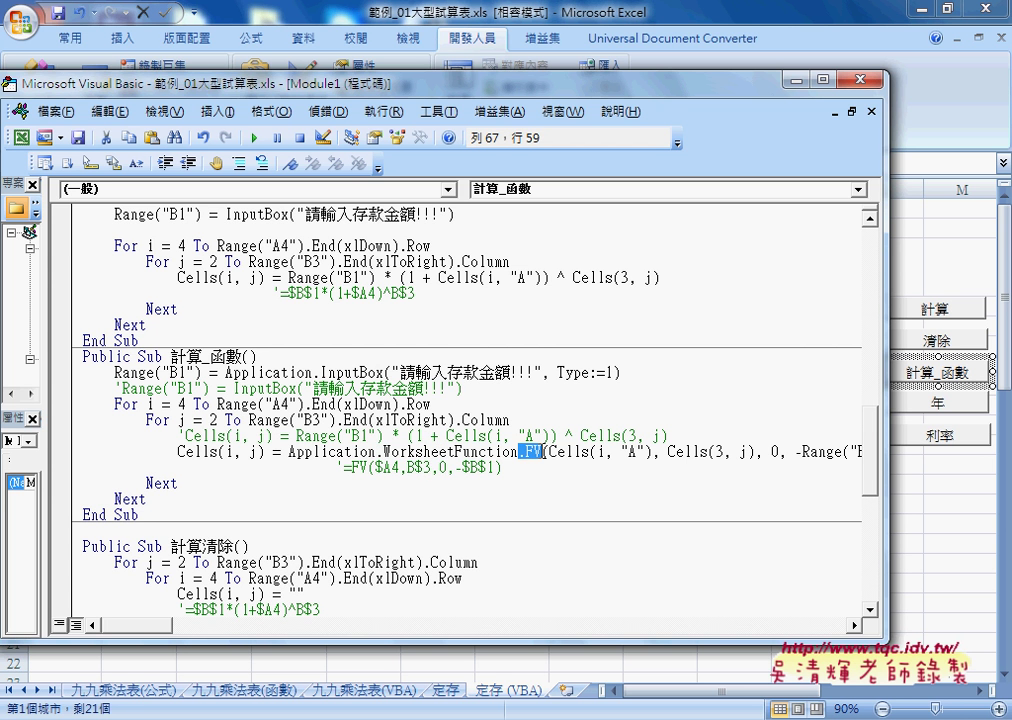
pyautogui.moveTo(383, 452); pyautogui.dragTo(518, 452)
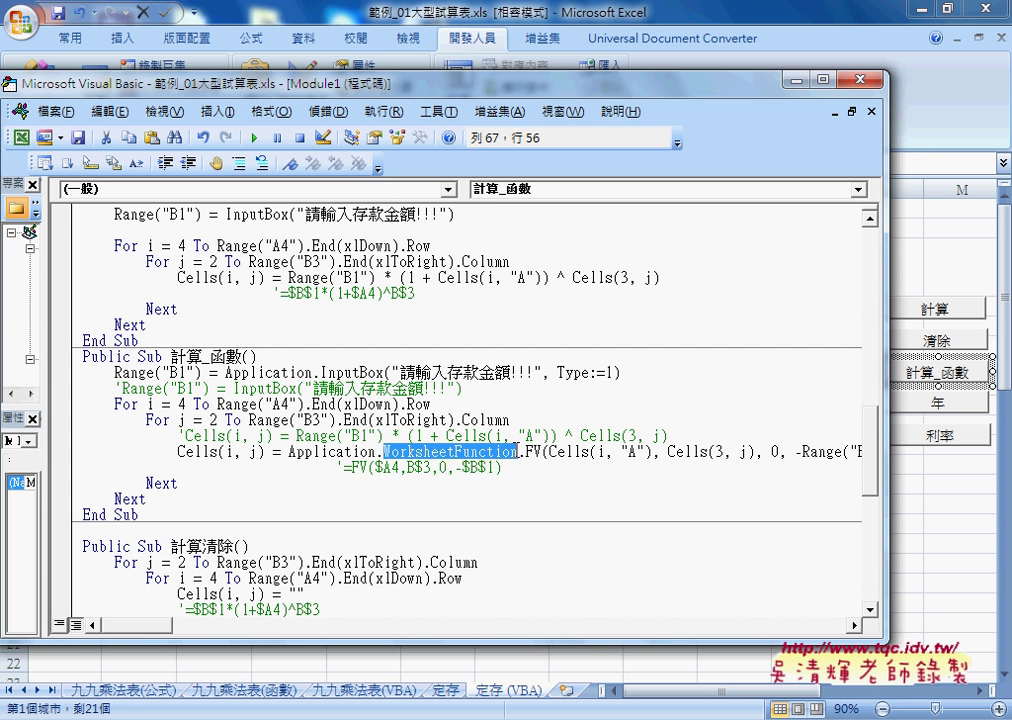
pyautogui.click(289, 452)
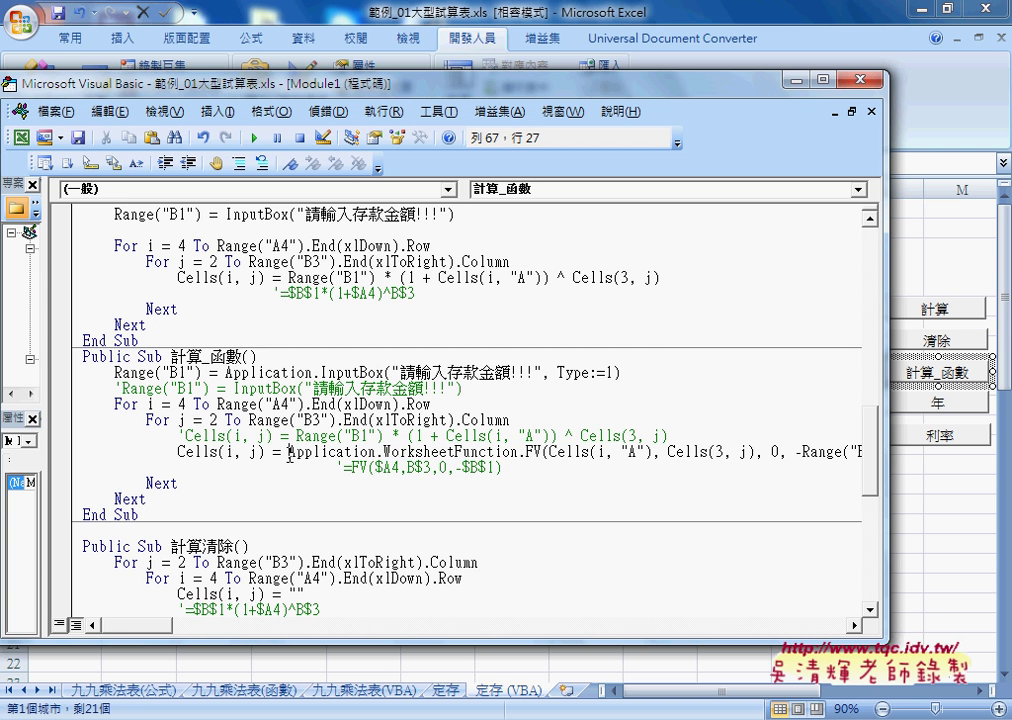
pyautogui.moveTo(289, 452); pyautogui.dragTo(893, 452)
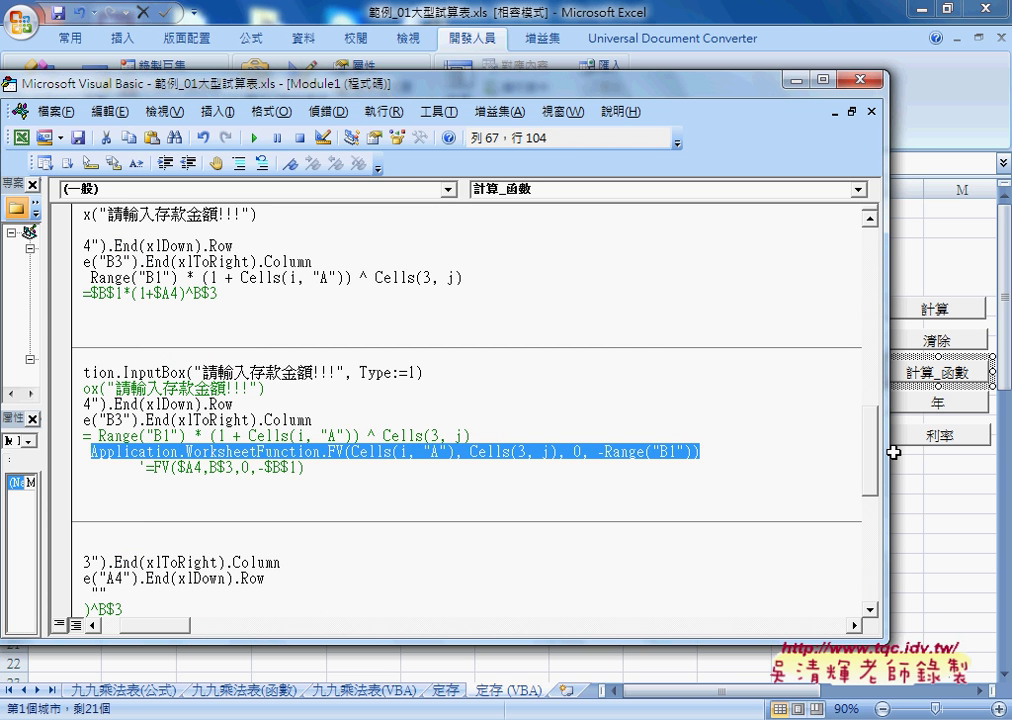
# Replace the FV expression after Cells(i, j) = with application.WorksheetFunction
pyautogui.press('Delete')
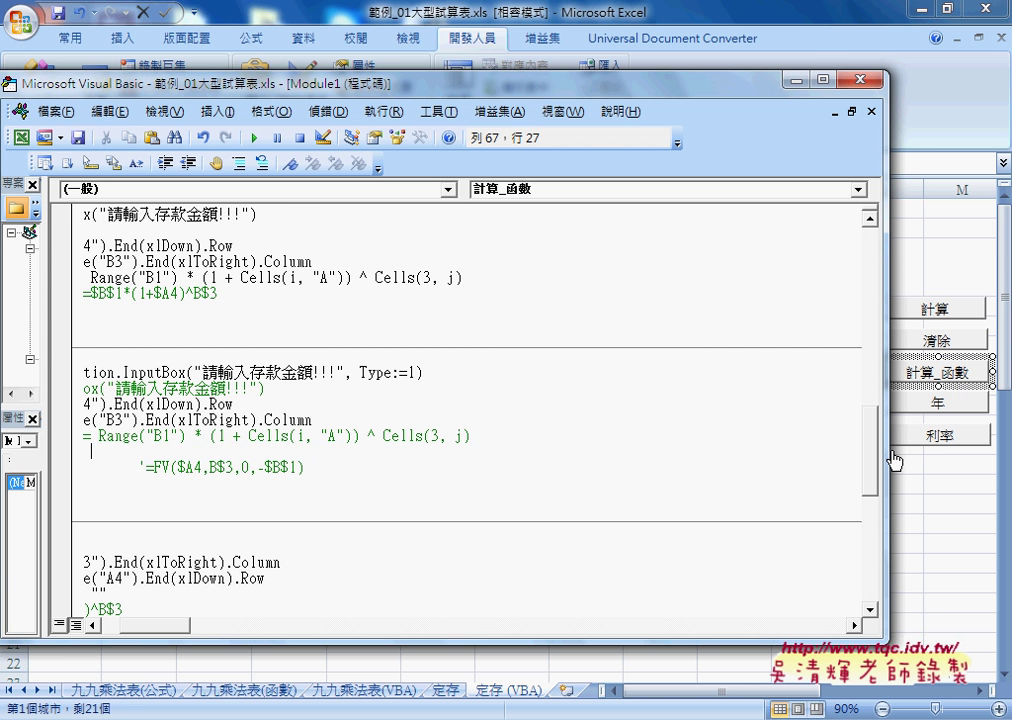
pyautogui.press('Left')
pyautogui.press('Left')
pyautogui.press('Left')
pyautogui.press('Left')
pyautogui.press('Left')
pyautogui.press('Left')
pyautogui.press('Left')
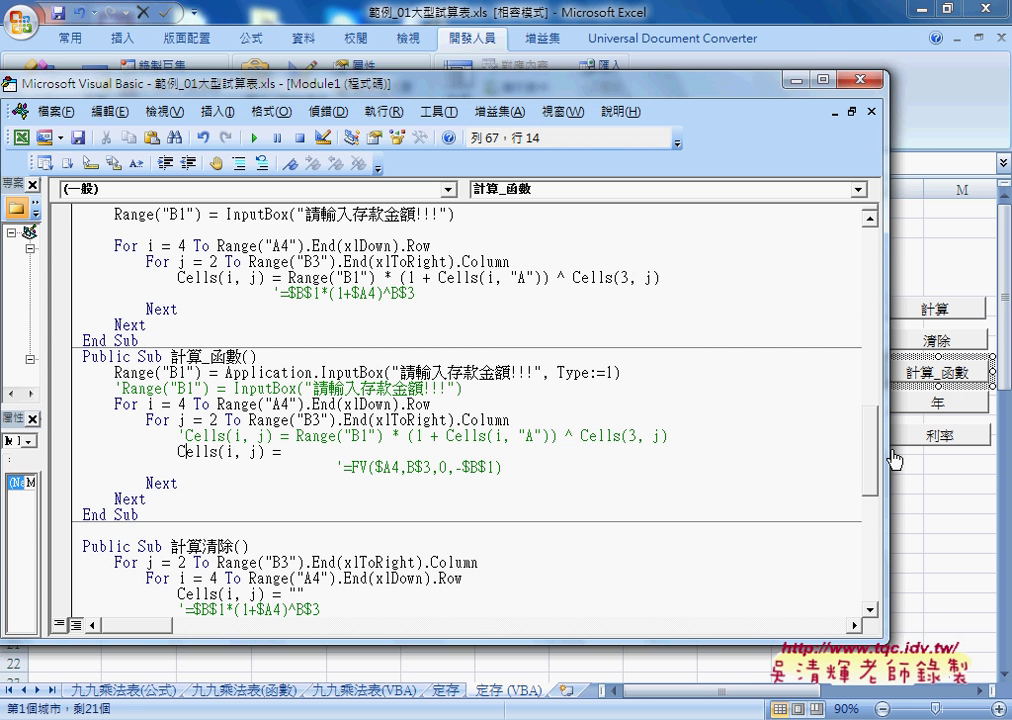
pyautogui.press('Right')
pyautogui.press('Right')
pyautogui.press('Right')
pyautogui.press('Right')
pyautogui.press('Right')
pyautogui.press('Right')
pyautogui.press('Right')
pyautogui.press('Right')
pyautogui.press('Right')
pyautogui.press('Right')
pyautogui.write('a')
pyautogui.write('pp')
pyautogui.write('l')
pyautogui.write('ica')
pyautogui.write('tion')
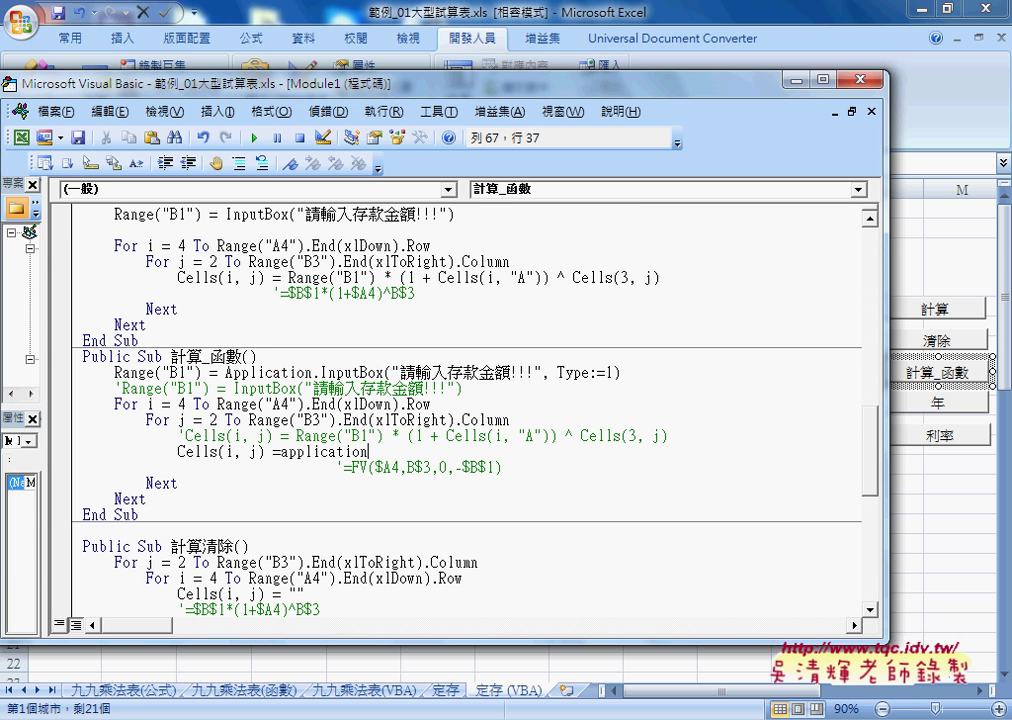
pyautogui.write('.')
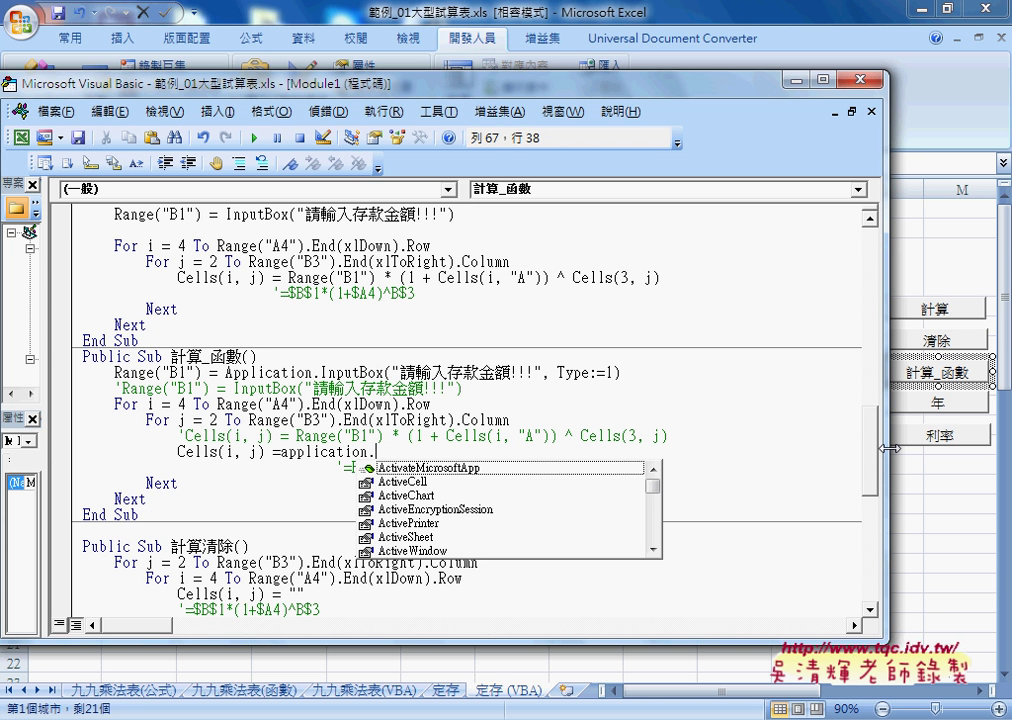
pyautogui.write('w')
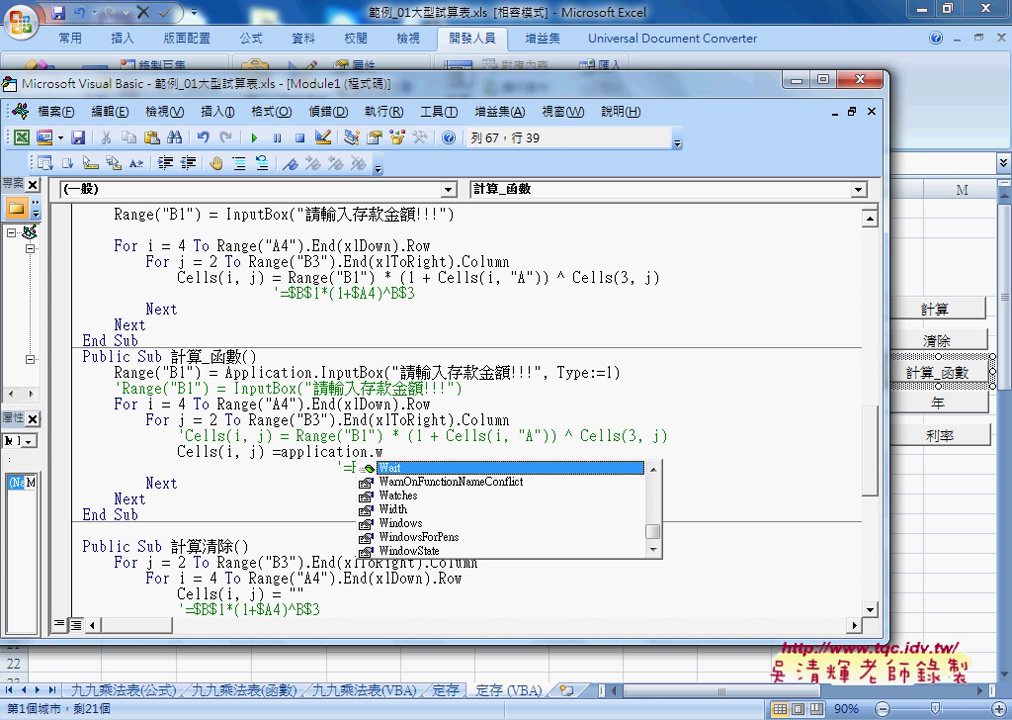
pyautogui.write('o')
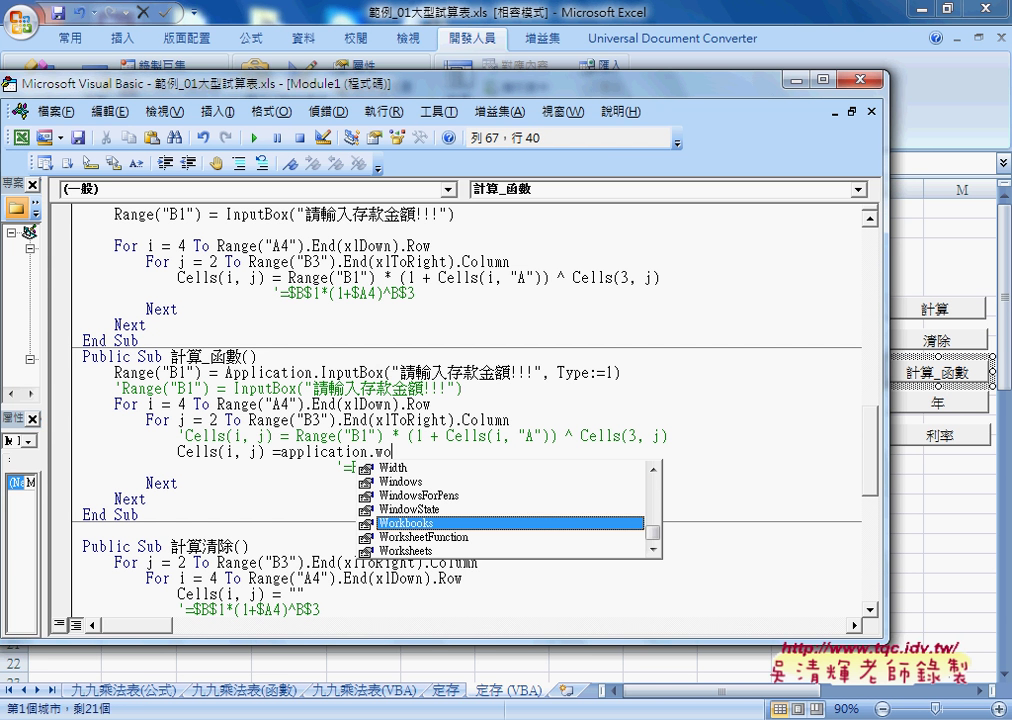
pyautogui.press('Down')
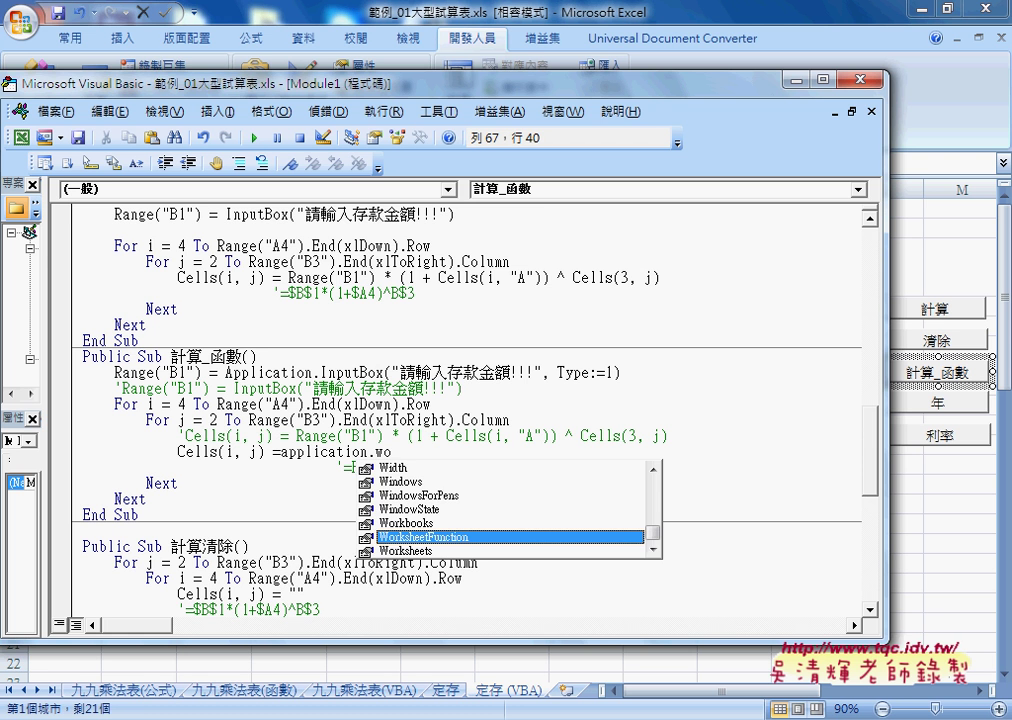
pyautogui.press('Tab')
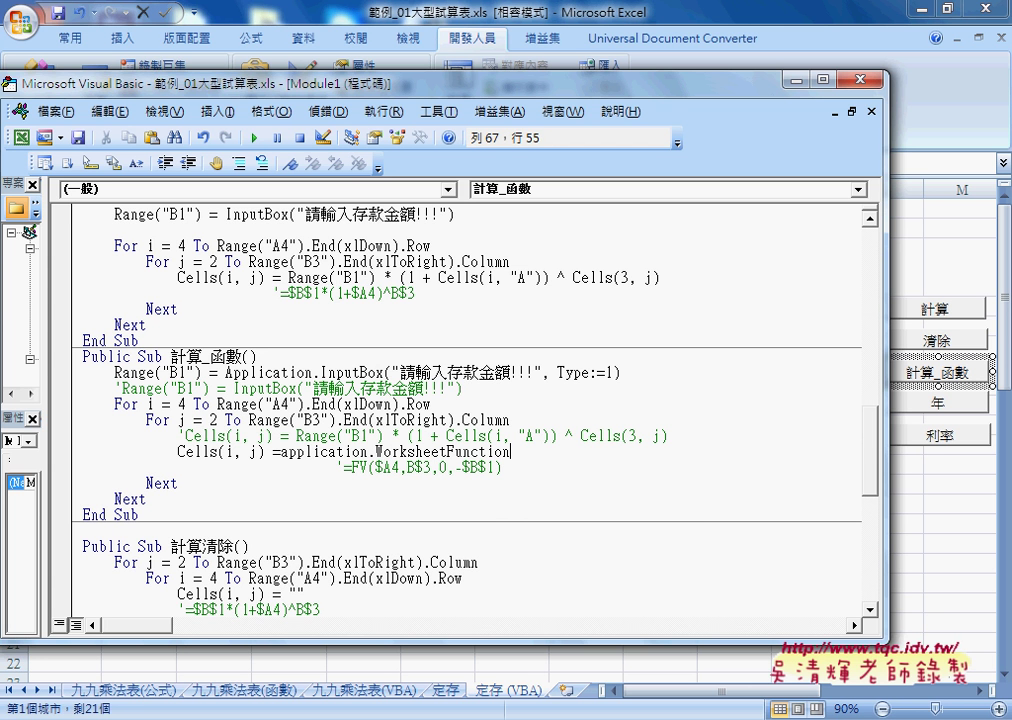
pyautogui.write('.')
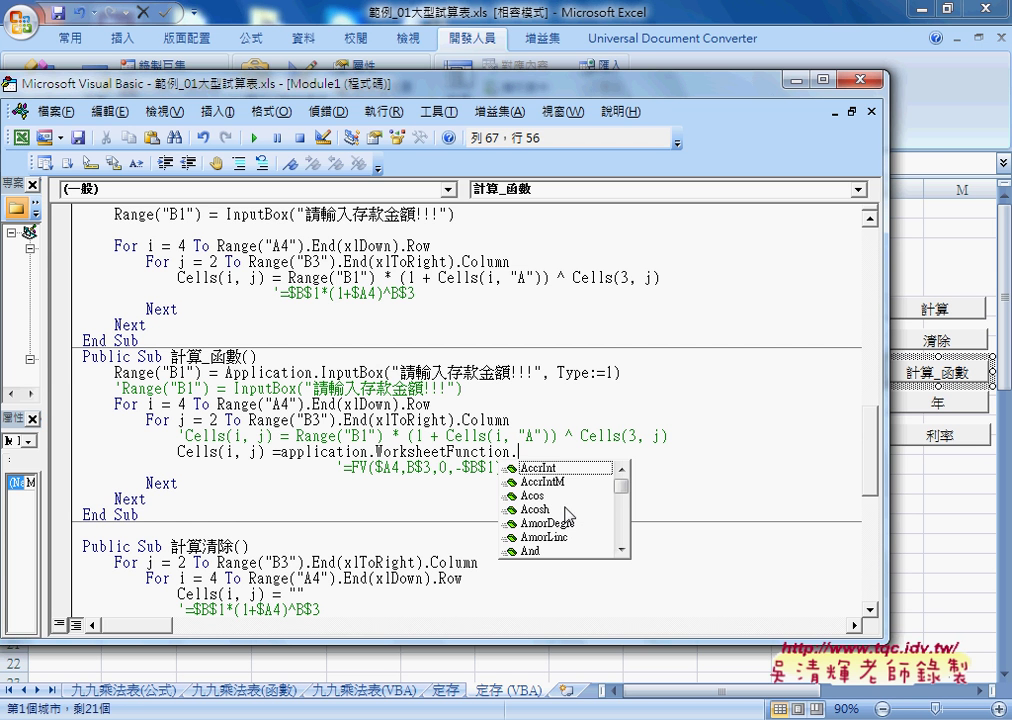
# Move the VBA editor window aside to reveal the worksheet
pyautogui.moveTo(622, 486)
pyautogui.mouseDown()
pyautogui.moveTo(625, 540)
pyautogui.moveTo(624, 470)
pyautogui.mouseUp()
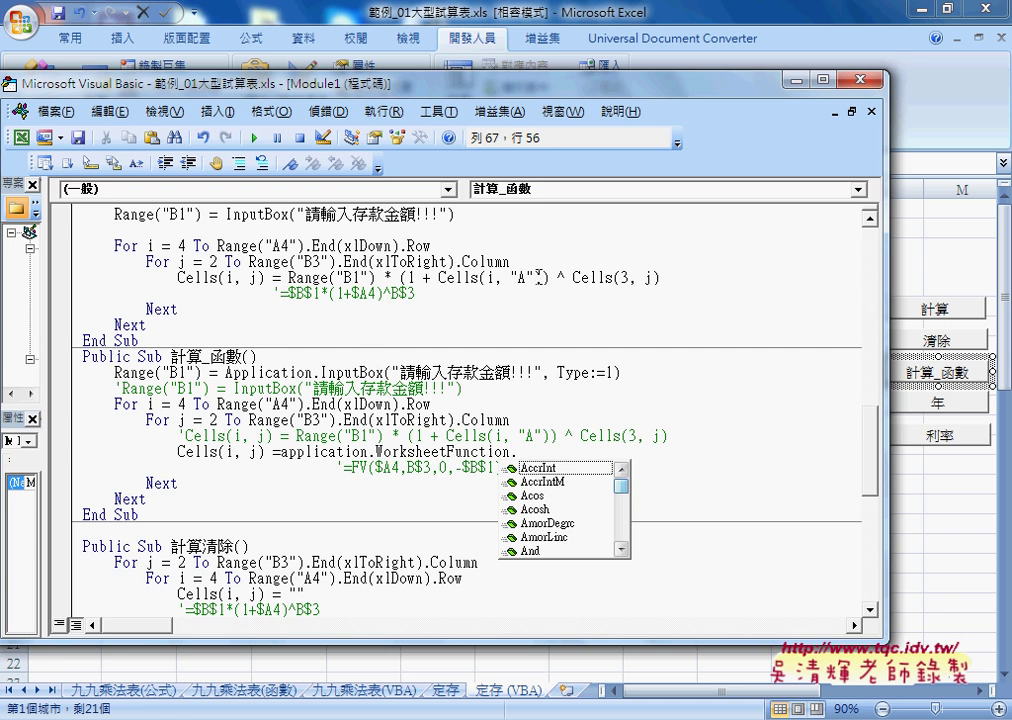
pyautogui.moveTo(418, 82); pyautogui.dragTo(615, 182)
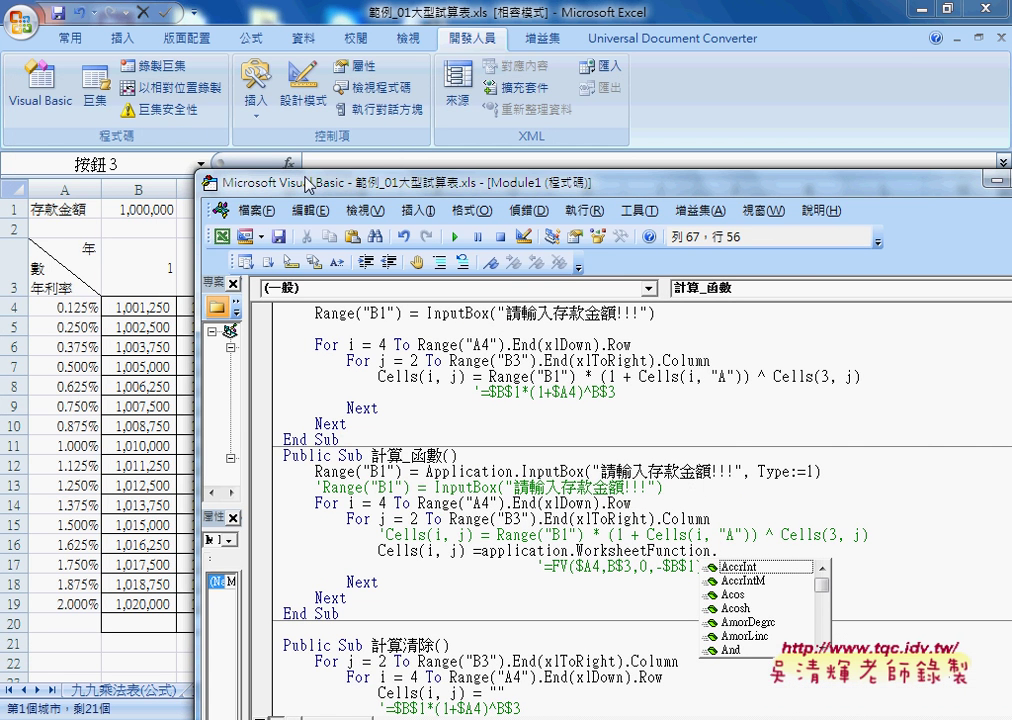
pyautogui.moveTo(305, 176); pyautogui.dragTo(310, 196)
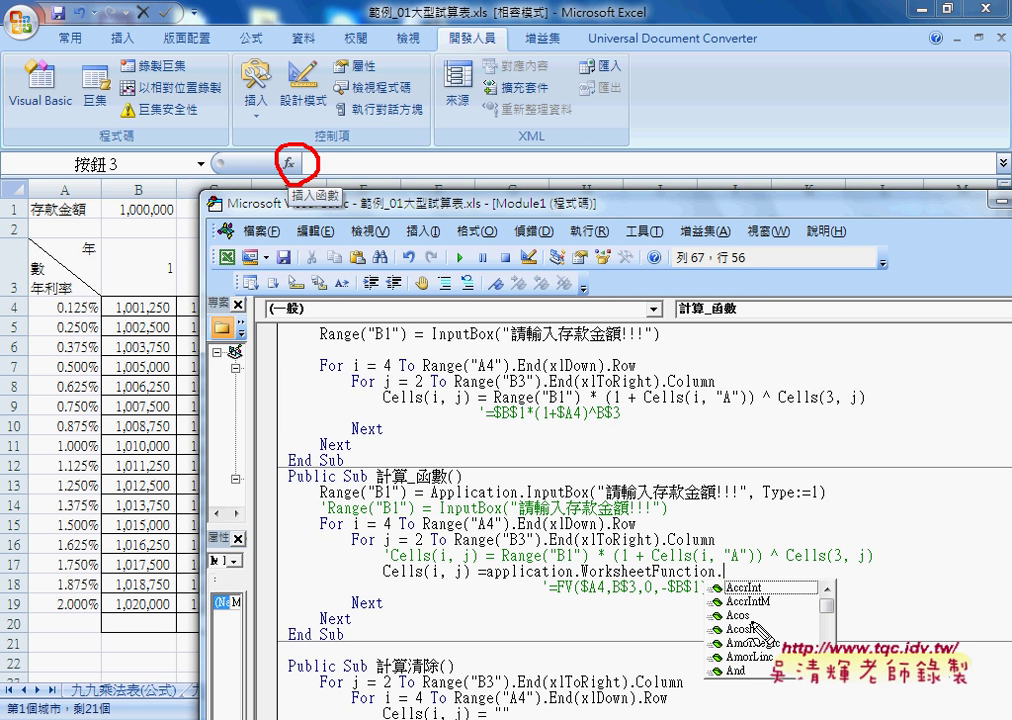
# Add Fv( after WorksheetFunction. using the Ctrl+J list, then widen the editor at top-left
pyautogui.press('Escape')
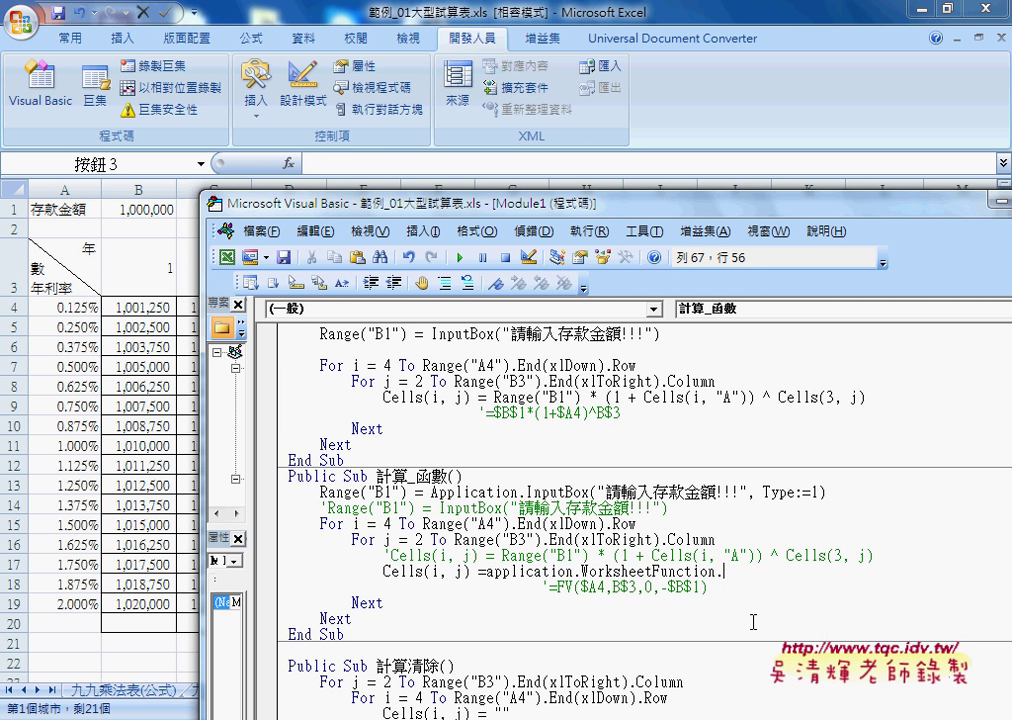
pyautogui.hotkey('ctrl', 'j')
pyautogui.write('f')
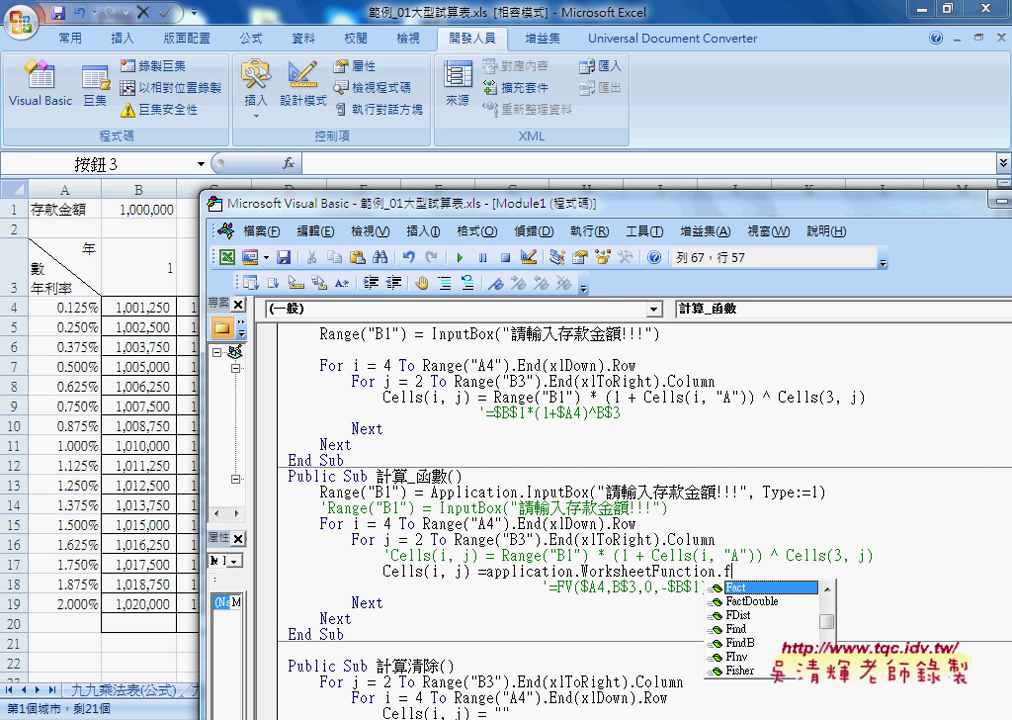
pyautogui.write('v')
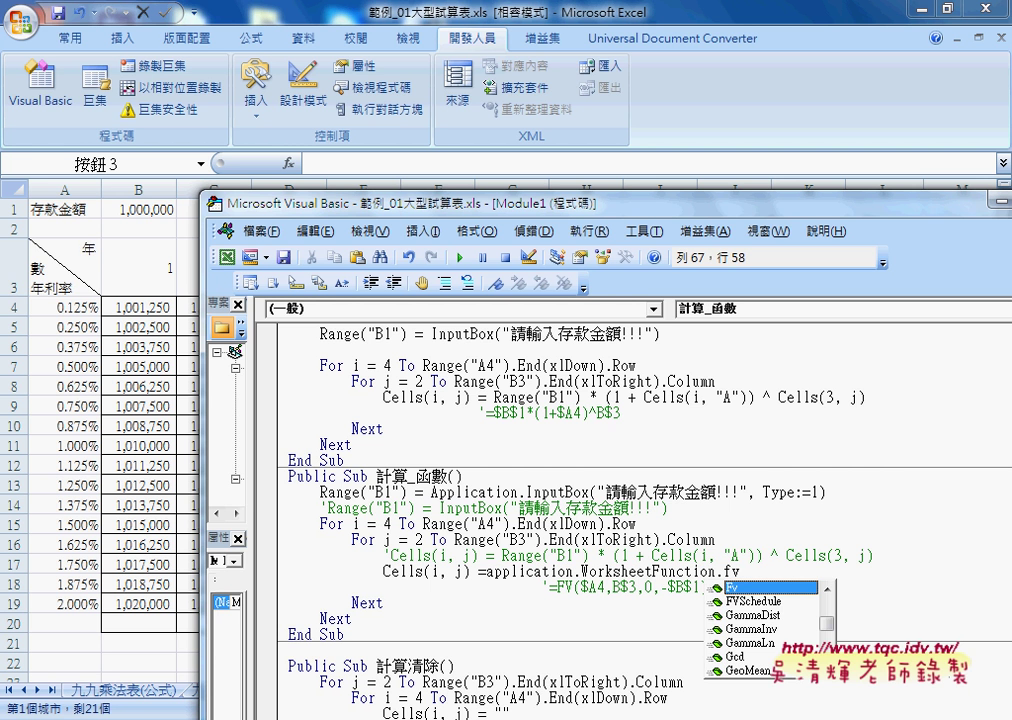
pyautogui.write('(')
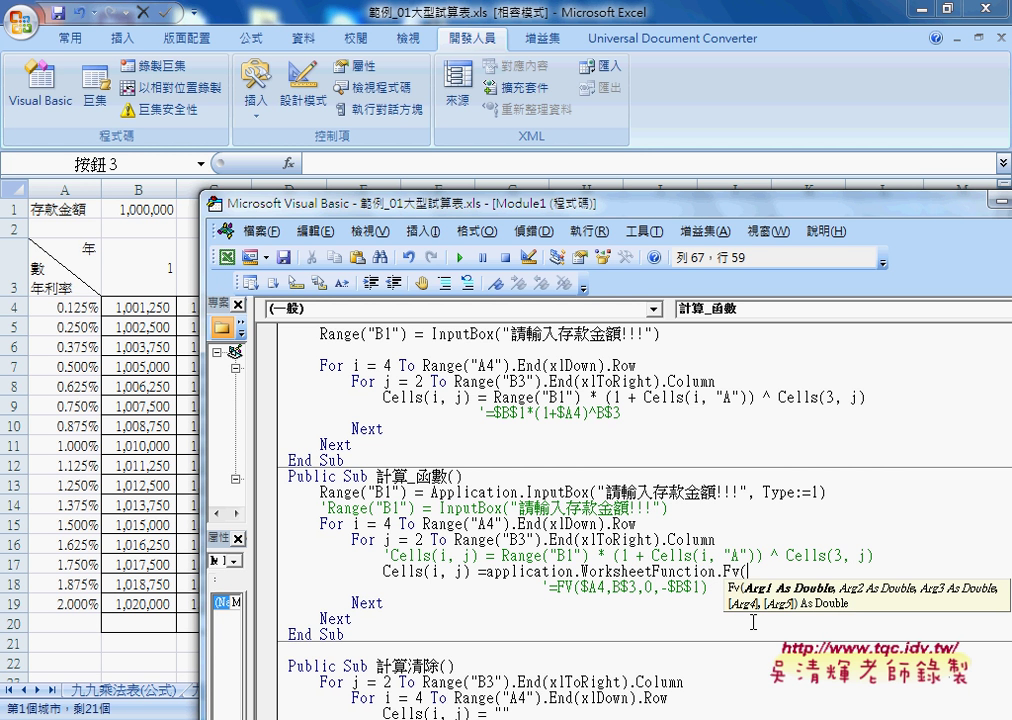
pyautogui.moveTo(552, 211); pyautogui.dragTo(343, 140)
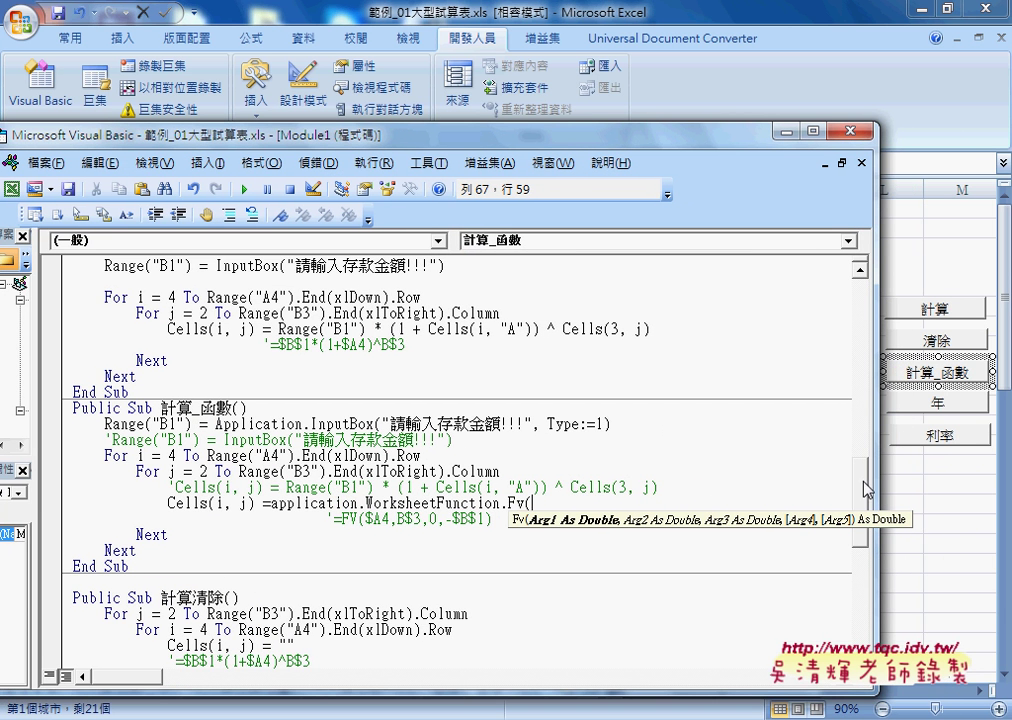
pyautogui.moveTo(872, 476); pyautogui.dragTo(958, 476)
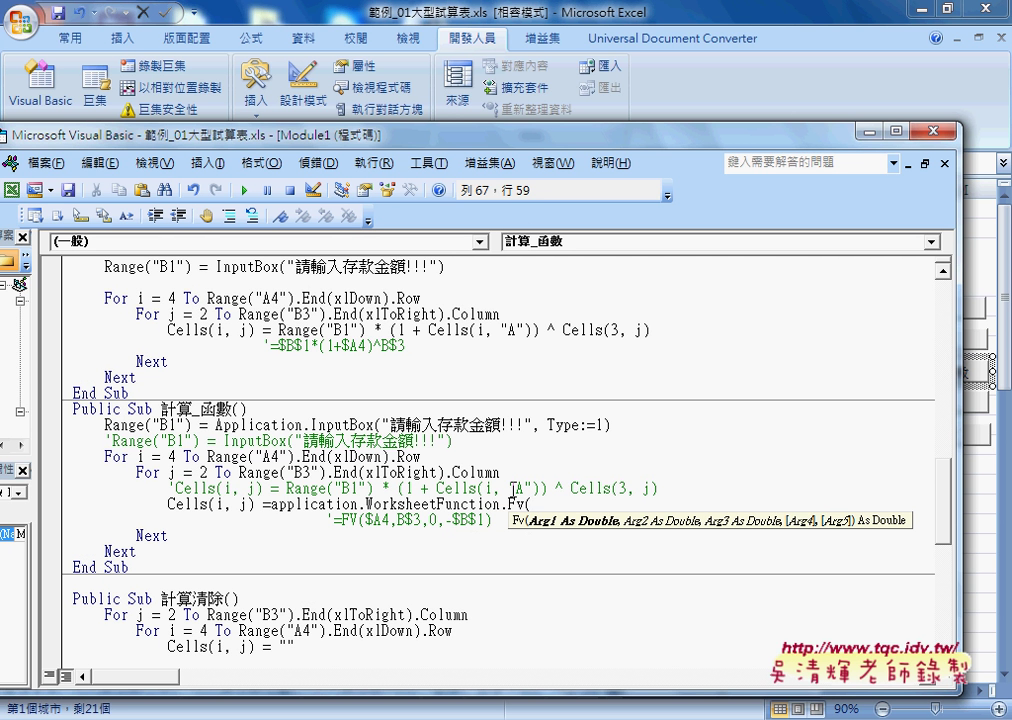
# Complete the call as FV(Cells(i, "A"), Cells(3, j), 0, -Range("B1")) and commit the line
pyautogui.write('ce')
pyautogui.write('lls(')
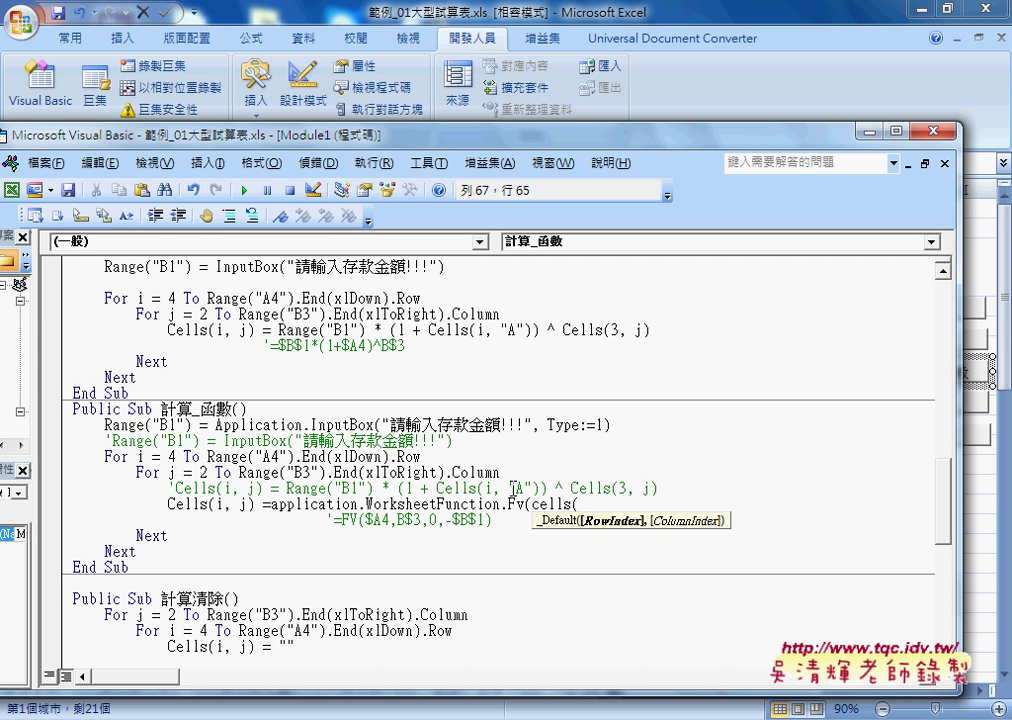
pyautogui.write('i')
pyautogui.write(',"')
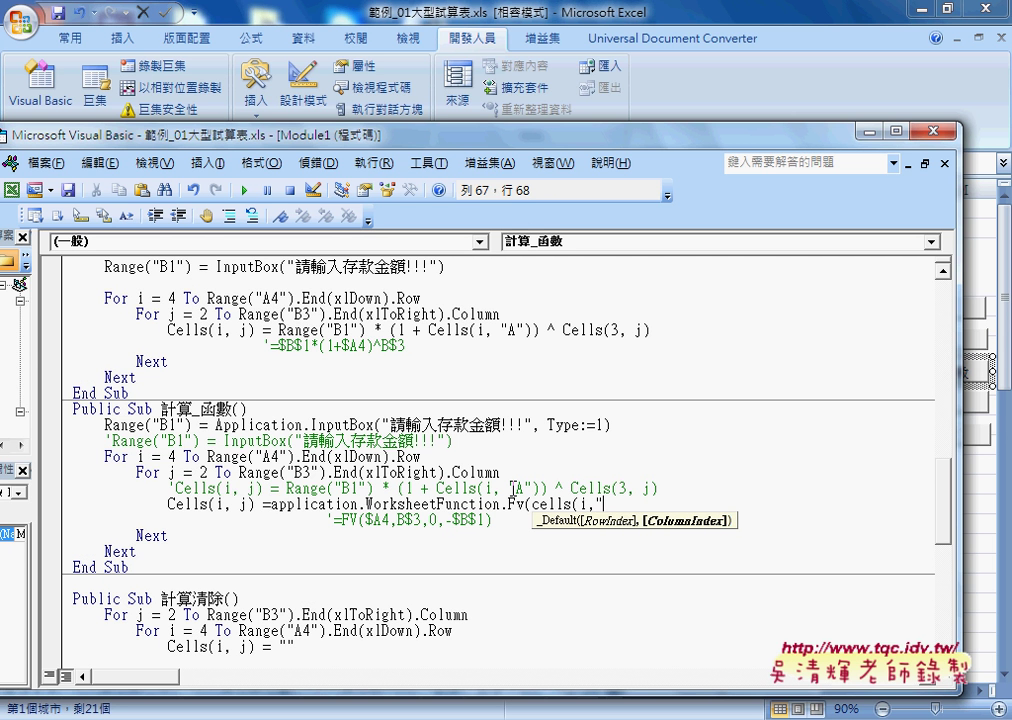
pyautogui.write('A")')
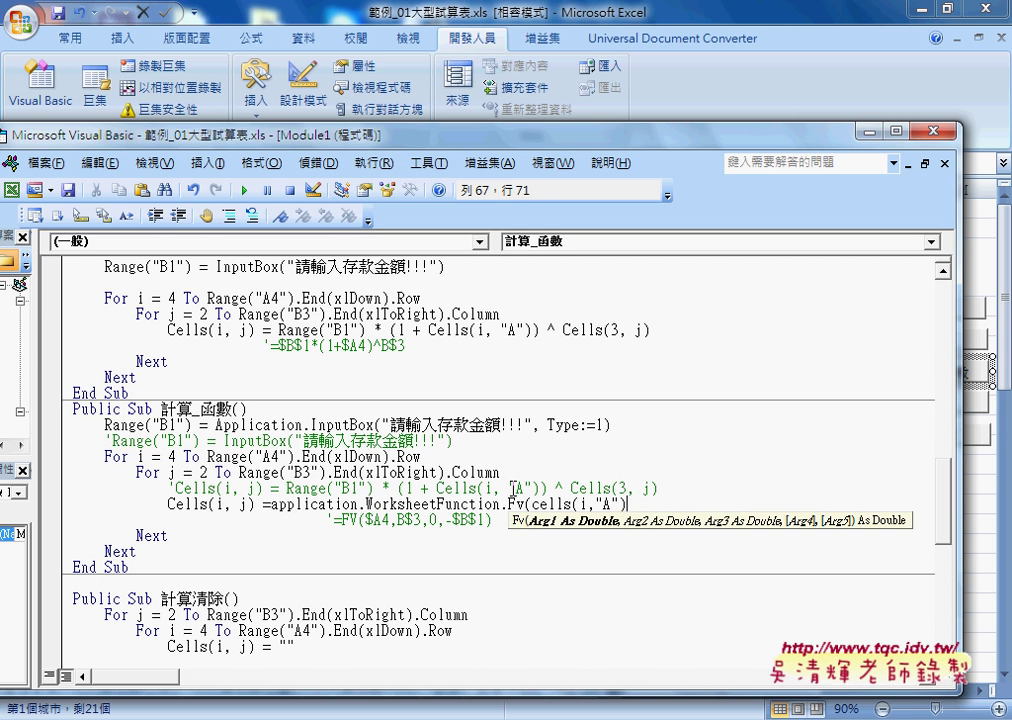
pyautogui.write(',')
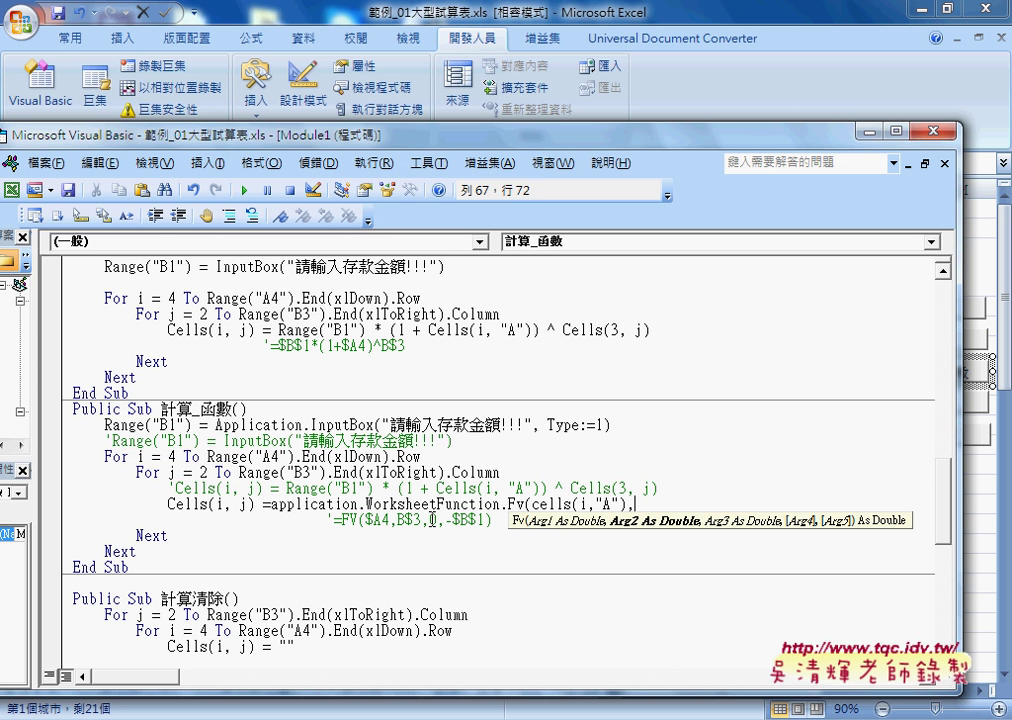
pyautogui.write('ce')
pyautogui.press('BackSpace')
pyautogui.write('ells')
pyautogui.write('(')
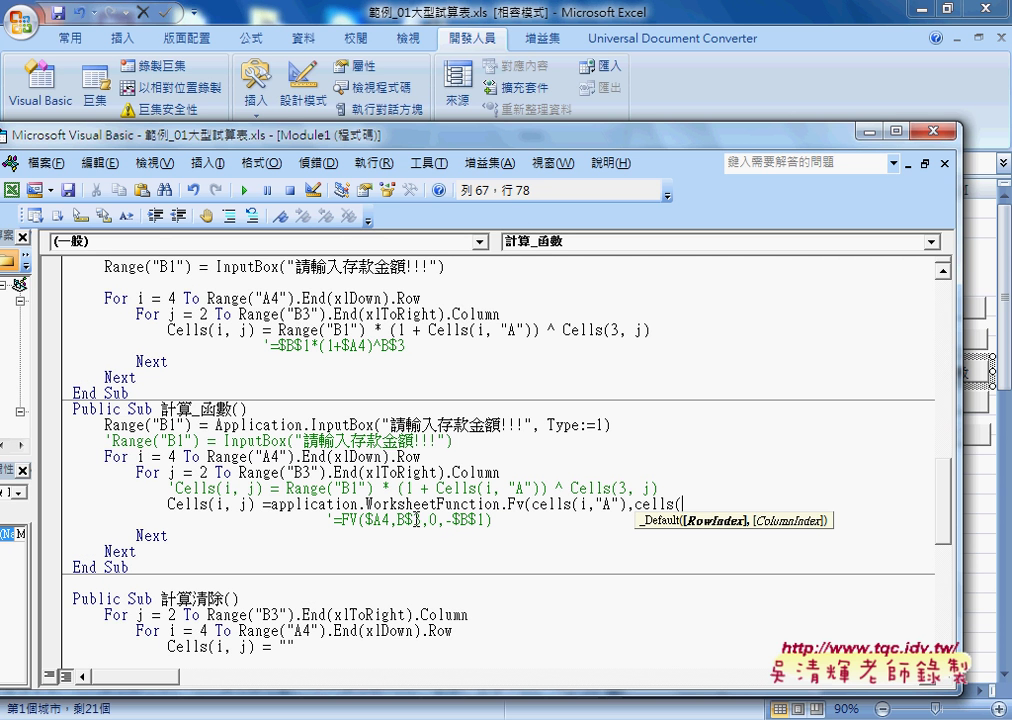
pyautogui.write('3')
pyautogui.write(',')
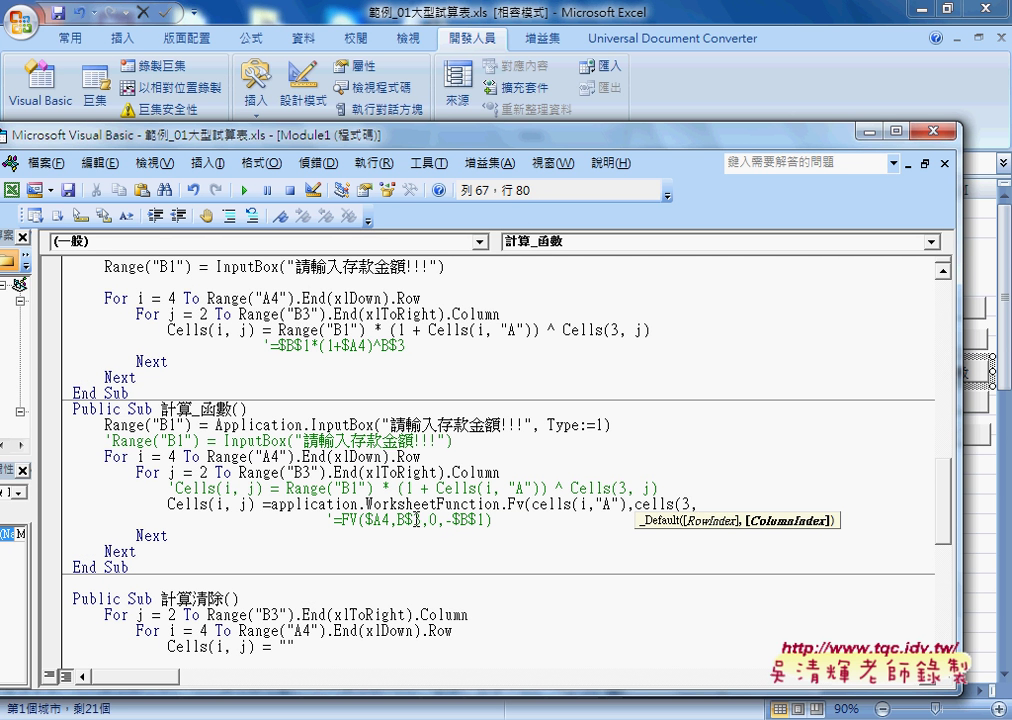
pyautogui.write('"')
pyautogui.press('BackSpace')
pyautogui.write('j')
pyautogui.write(')')
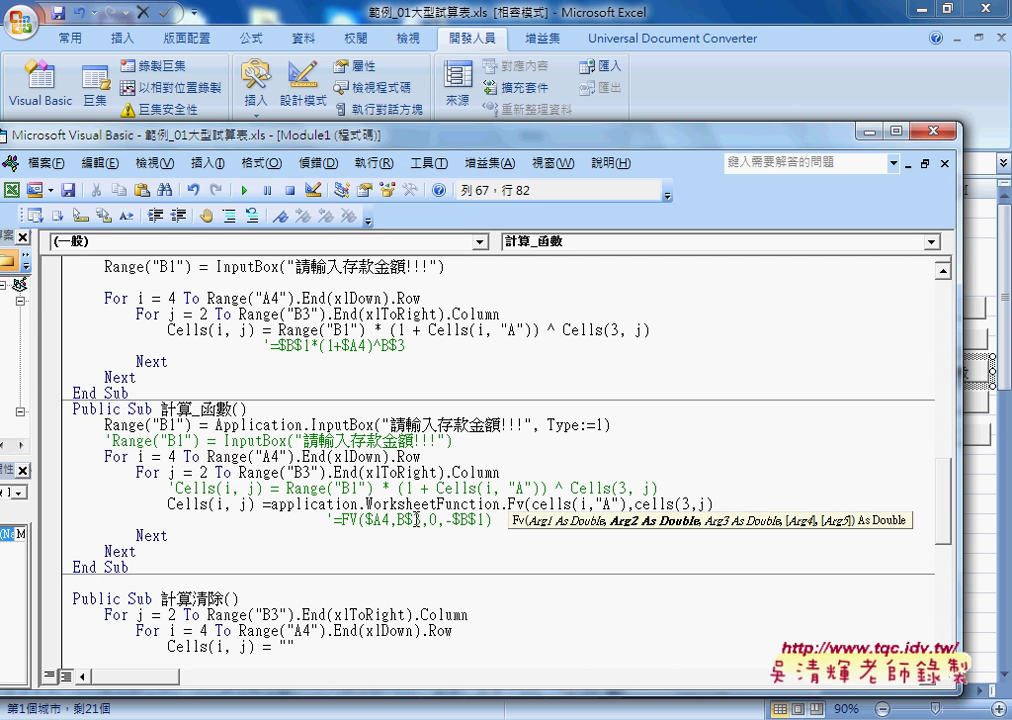
pyautogui.write(',')
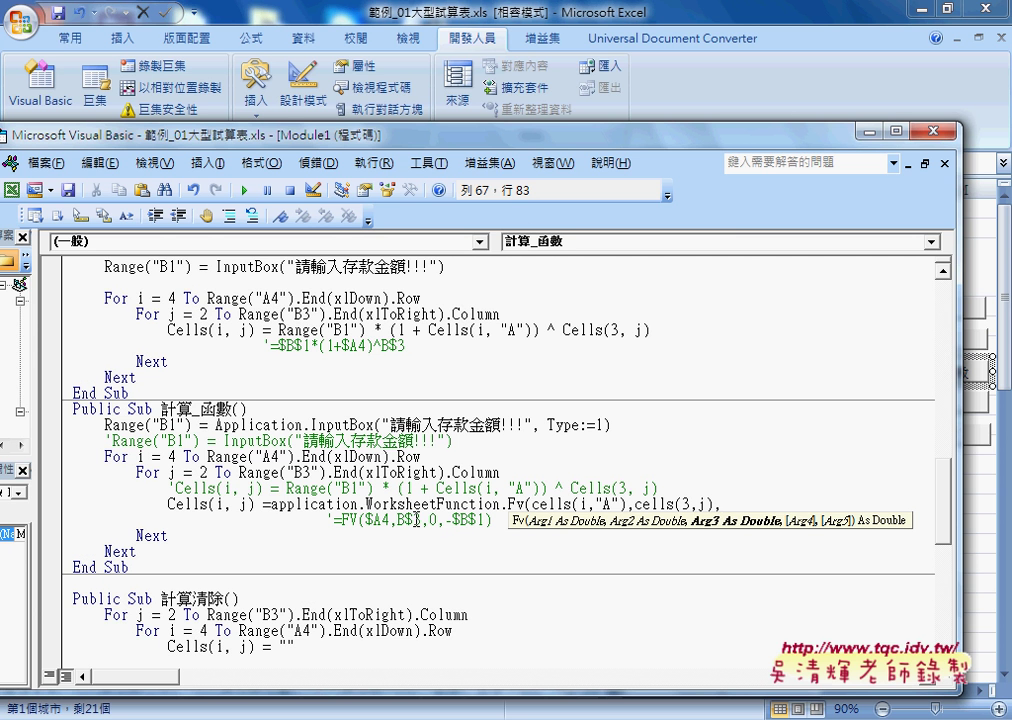
pyautogui.write('0,')
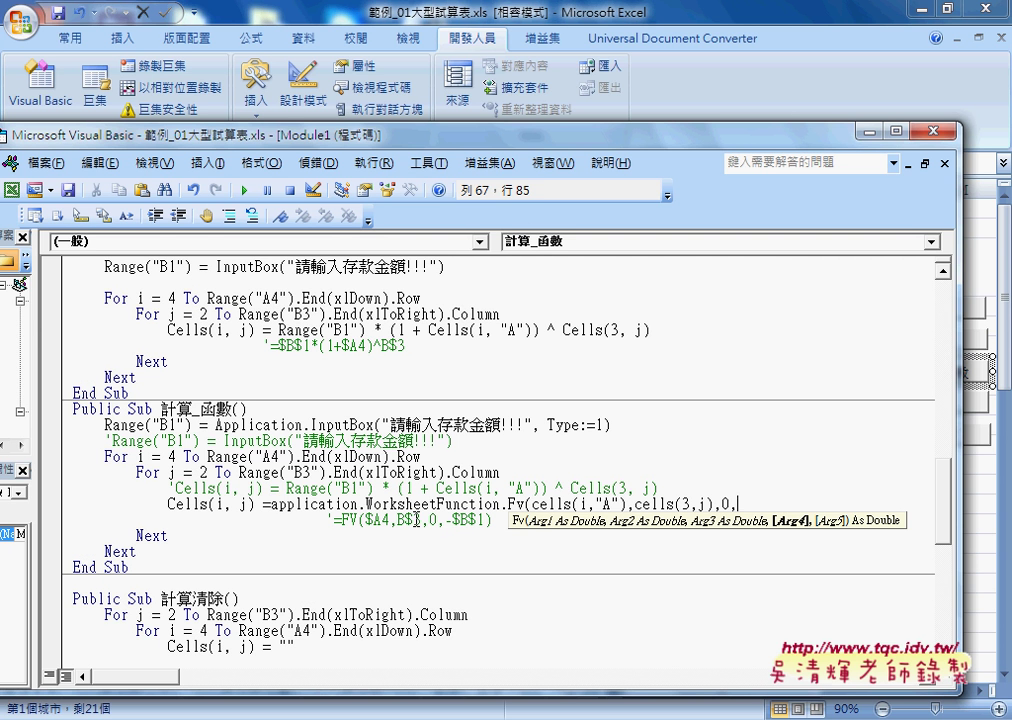
pyautogui.write('ra')
pyautogui.write('nge(')
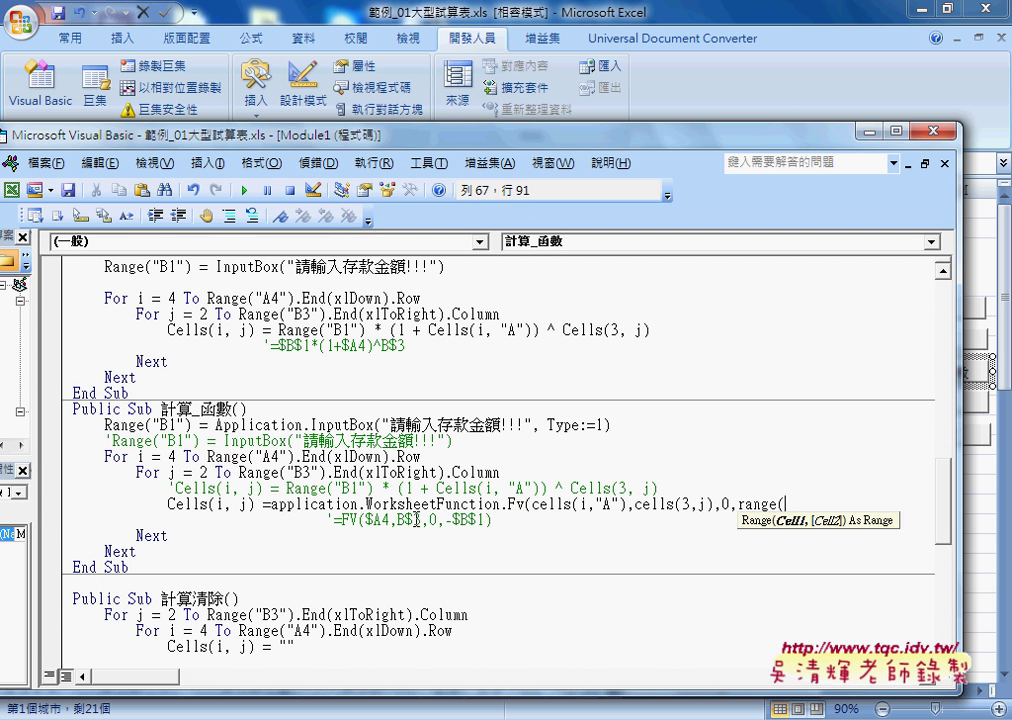
pyautogui.write('"B')
pyautogui.write('1')
pyautogui.write('")')
pyautogui.press('Left')
pyautogui.press('Left')
pyautogui.press('Left')
pyautogui.press('Left')
pyautogui.press('Left')
pyautogui.press('Left')
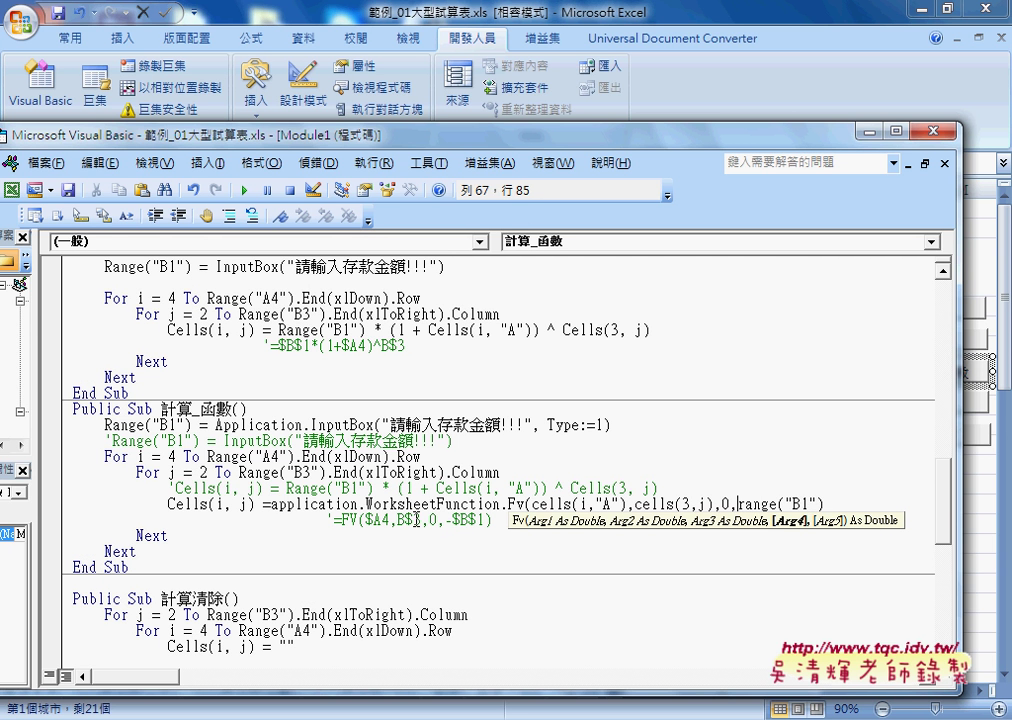
pyautogui.write('-')
pyautogui.press('End')
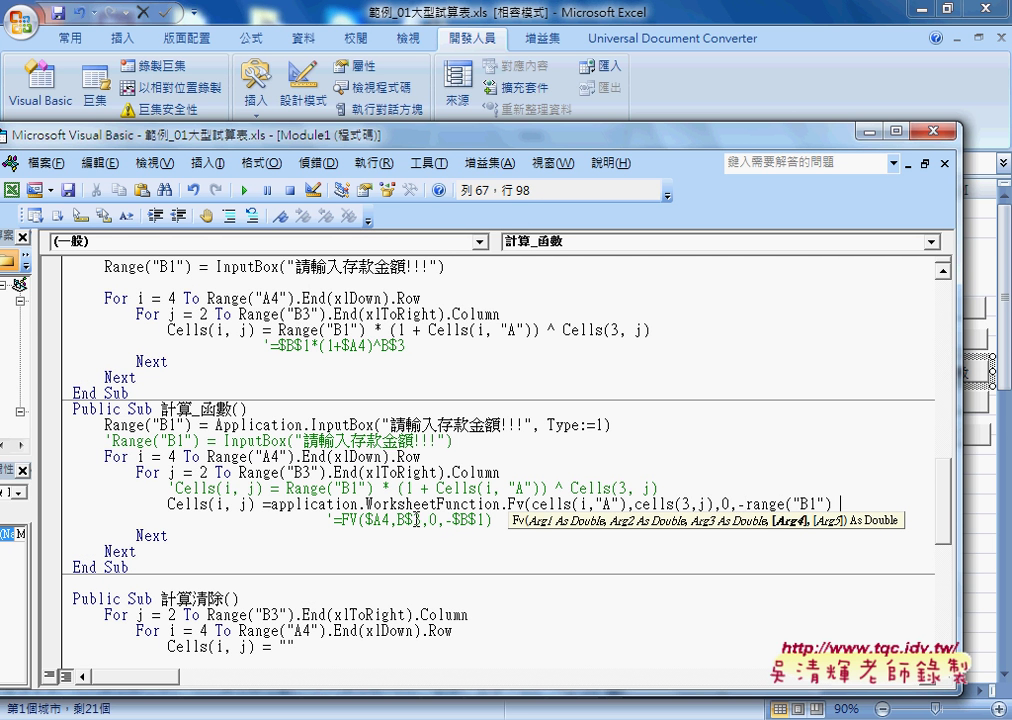
pyautogui.write(')')
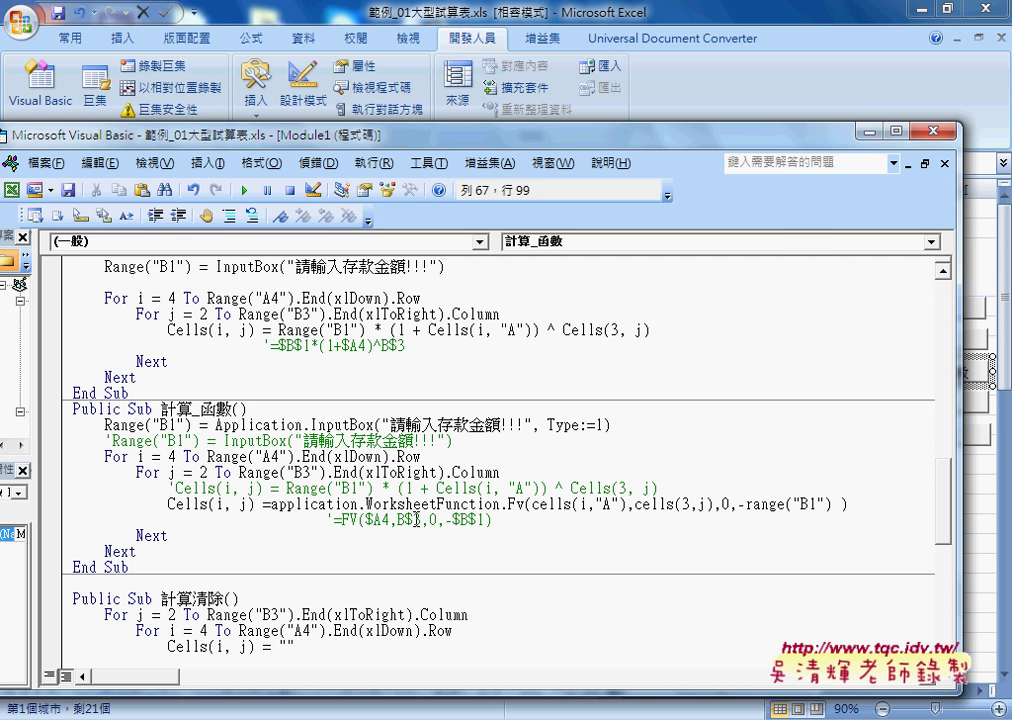
pyautogui.press('Down')
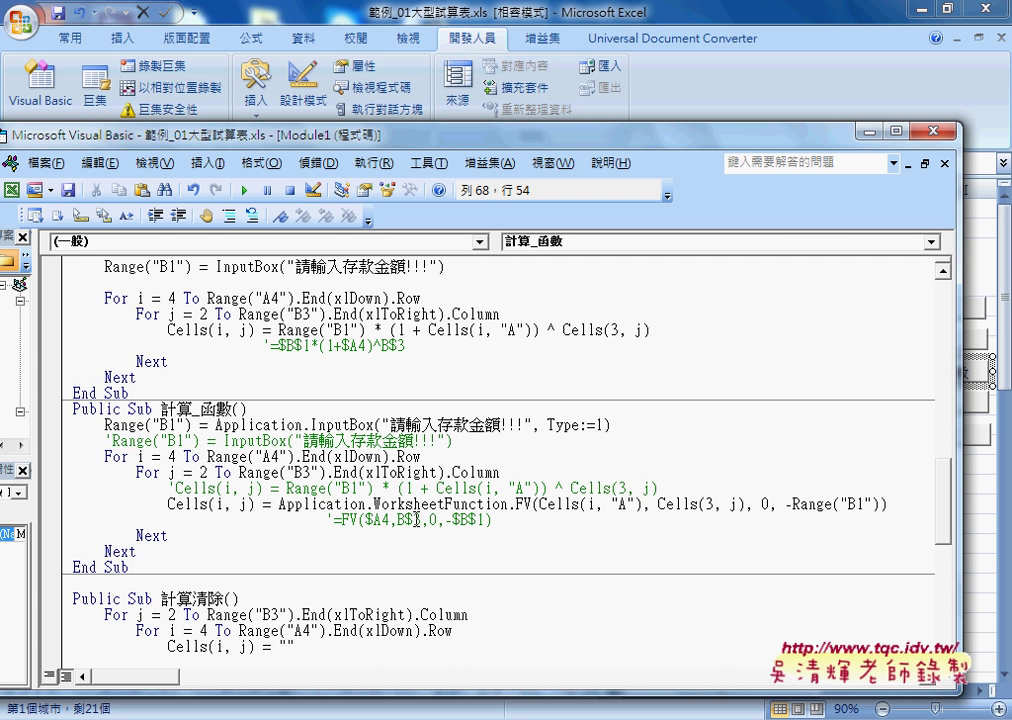
# Delete the leftover '=FV($A4,B$3,0,-$B$1) comment line and bring the Excel sheet forward
pyautogui.click(907, 507)
pyautogui.hotkey('shift', 'Down')
pyautogui.press('Delete')
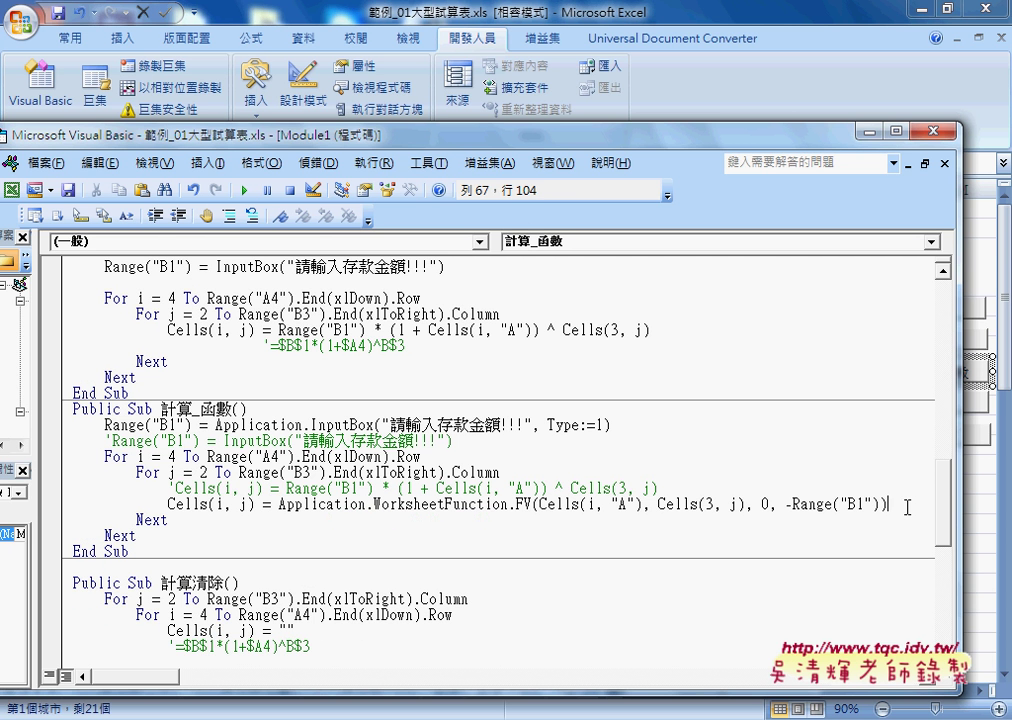
pyautogui.doubleClick(519, 504)
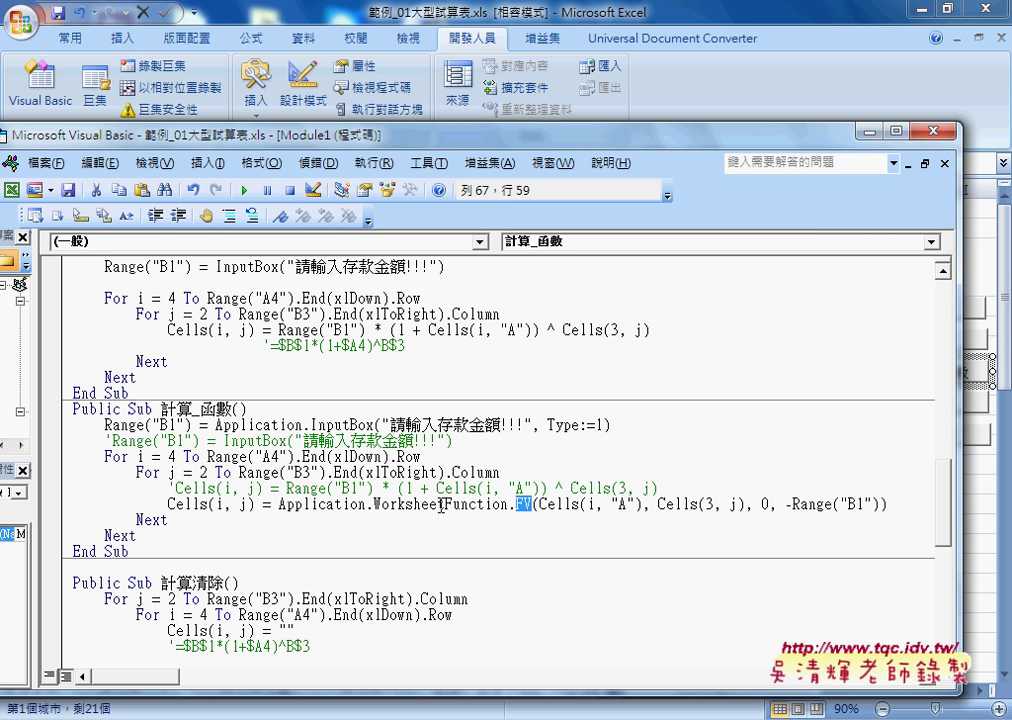
pyautogui.moveTo(340, 132); pyautogui.dragTo(434, 206)
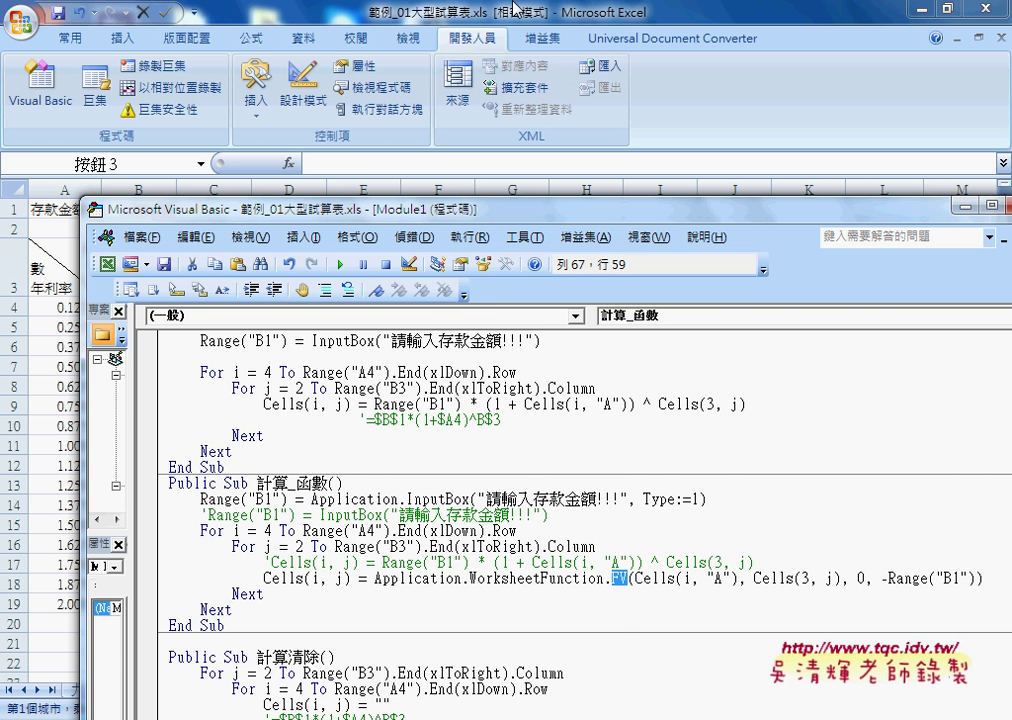
pyautogui.click(515, 8)
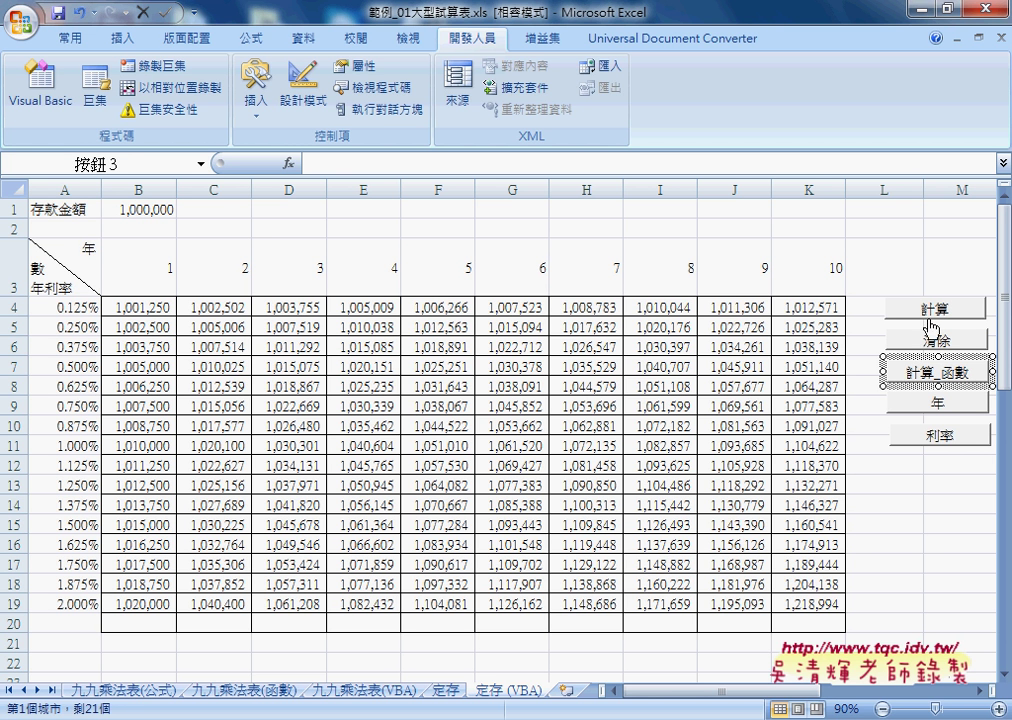
# Rebuild the table for 5 years with the 年 button and top rate 3 with 利率
pyautogui.click(905, 517)
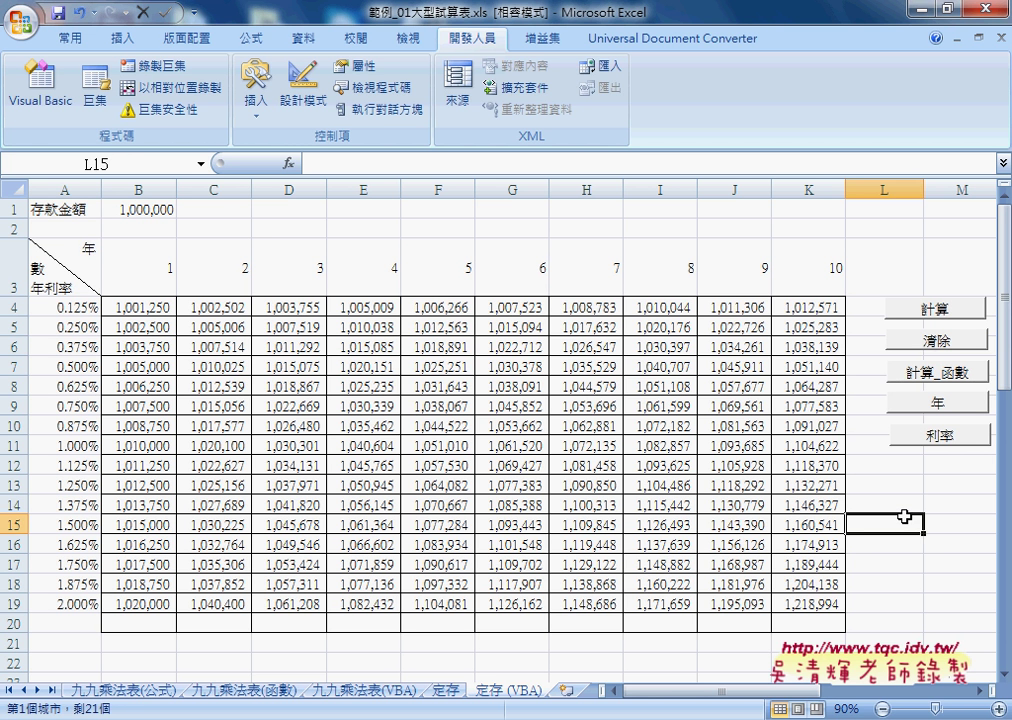
pyautogui.click(943, 404)
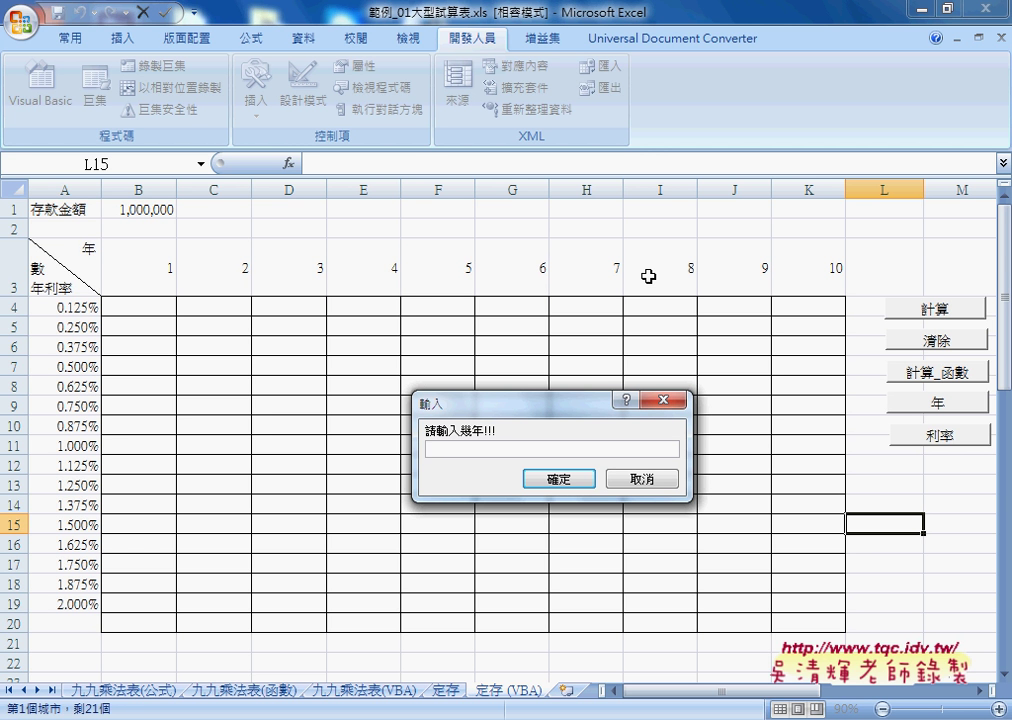
pyautogui.write('5')
pyautogui.click(566, 479)
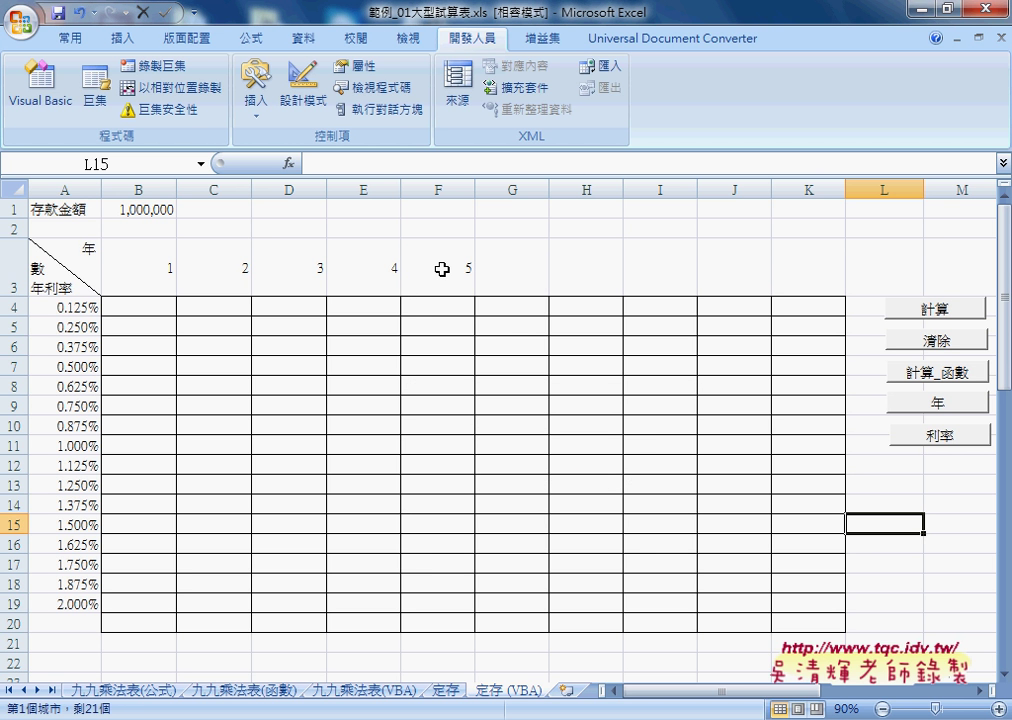
pyautogui.click(940, 437)
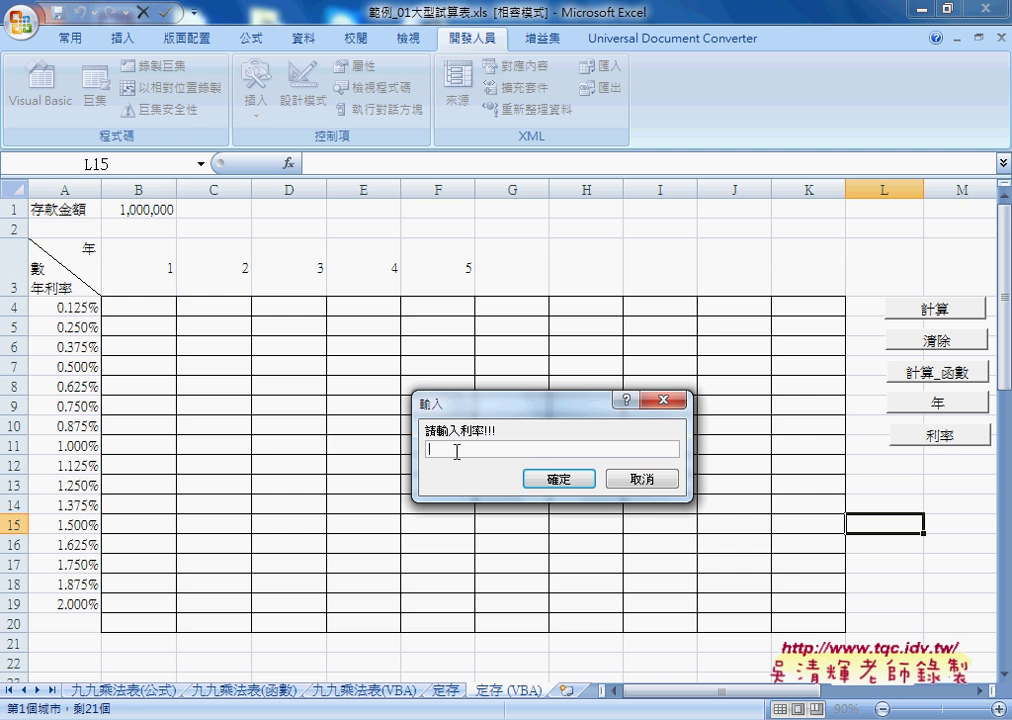
pyautogui.write('3')
pyautogui.click(558, 479)
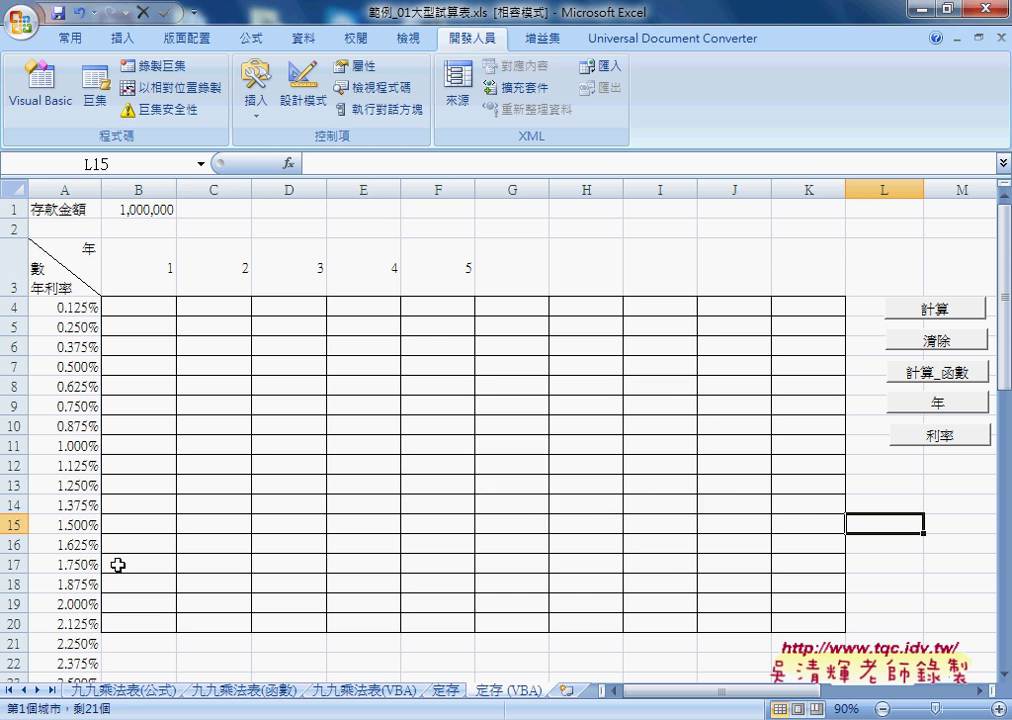
# Run 計算 with a 500,000 deposit
pyautogui.scroll(-3, 118, 565)
pyautogui.scroll(3, 200, 562)
pyautogui.click(928, 309)
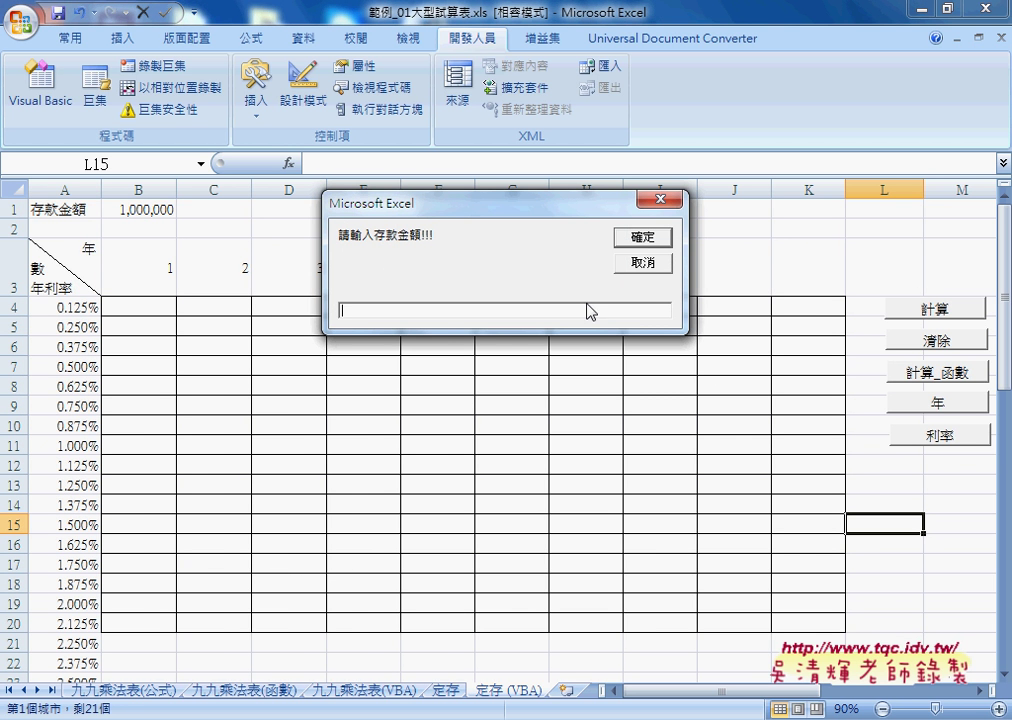
pyautogui.write('500,000')
pyautogui.press('Return')
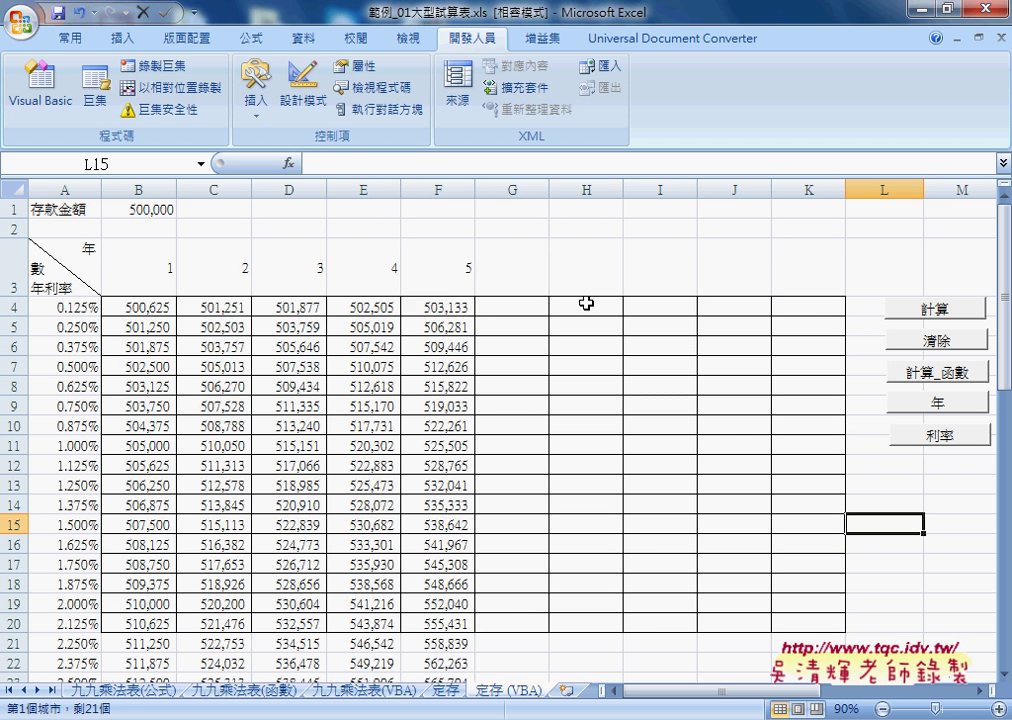
# Clear the results with the 年 button, bringing up the years prompt
pyautogui.scroll(-2, 586, 303)
pyautogui.scroll(-1, 535, 314)
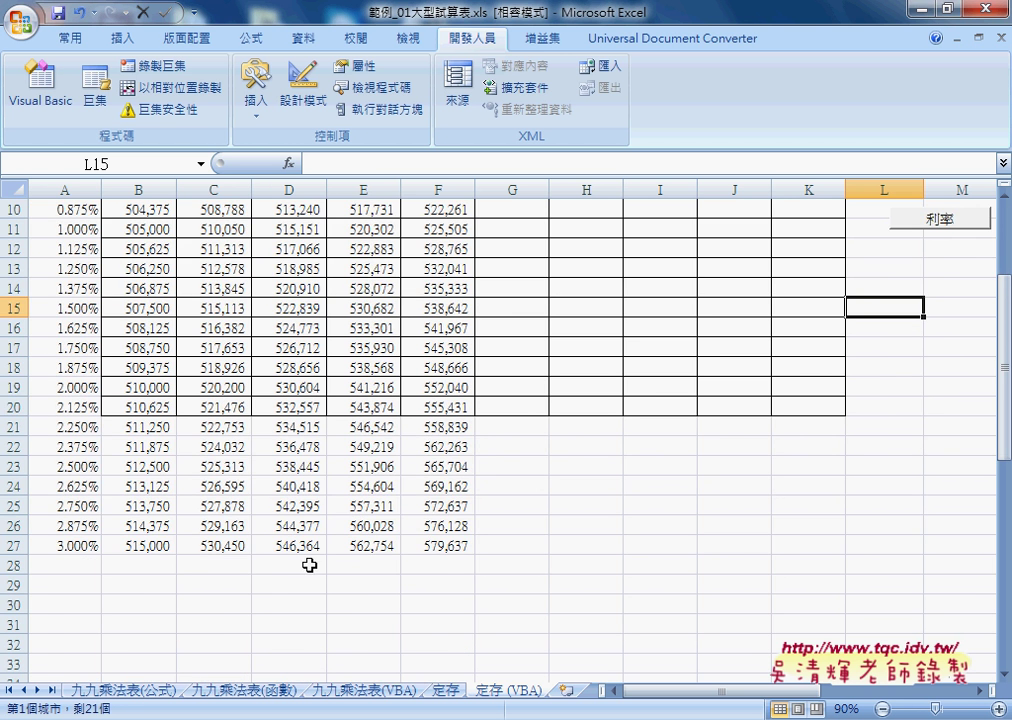
pyautogui.scroll(3, 399, 523)
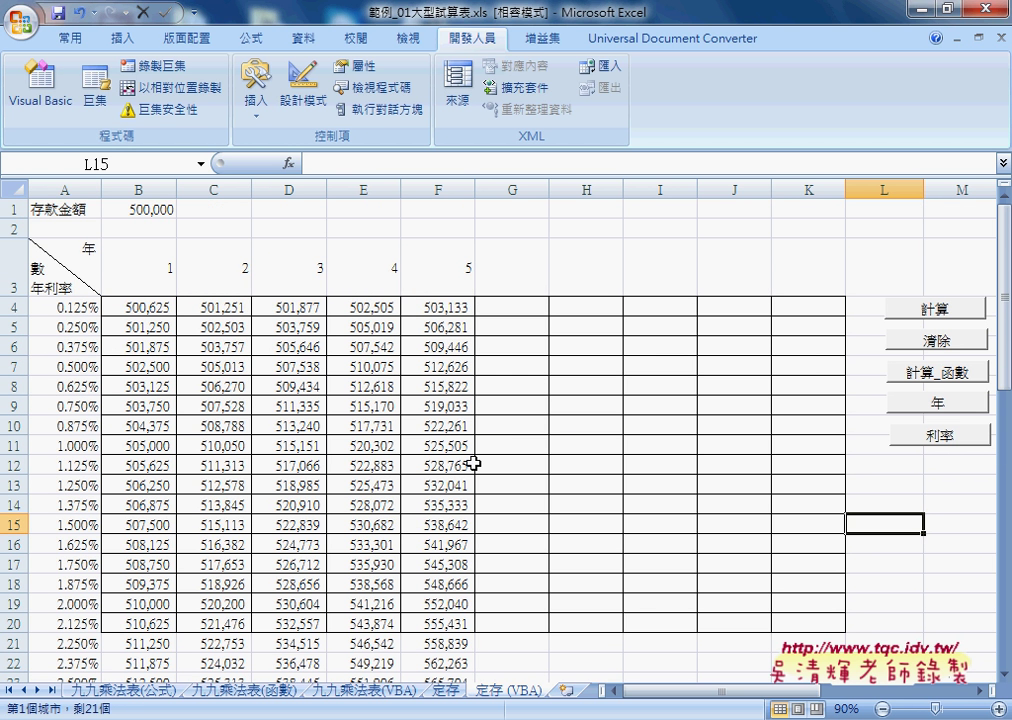
pyautogui.click(938, 403)
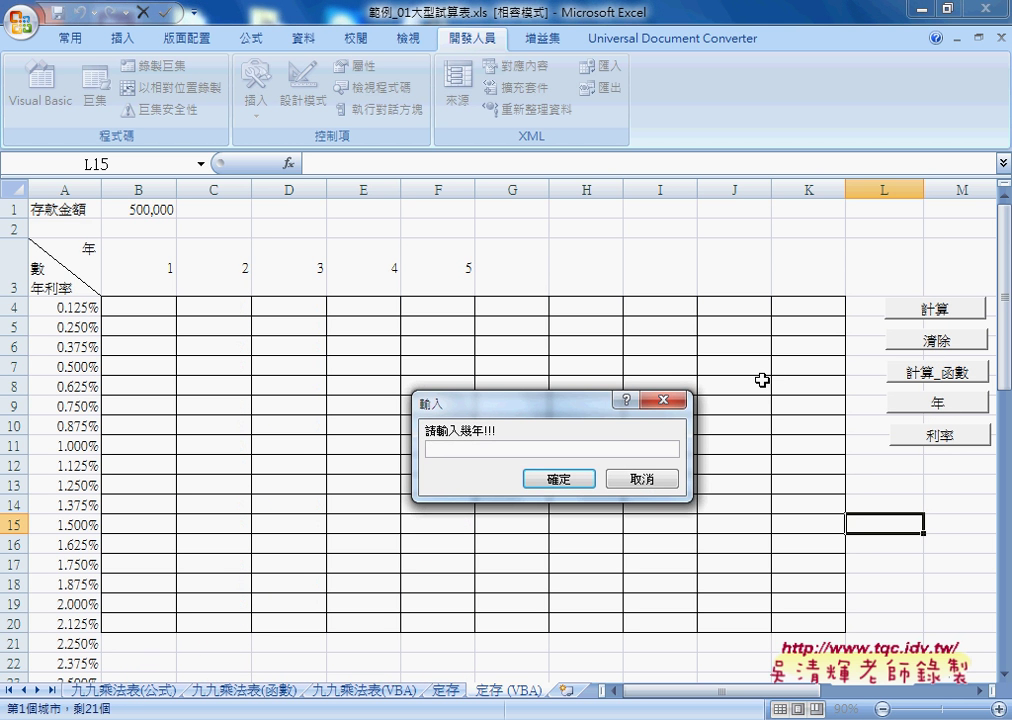
# Enter 8 years so the headings run 1 through 8, then select rate cells A4:A11
pyautogui.write('8')
pyautogui.click(563, 480)
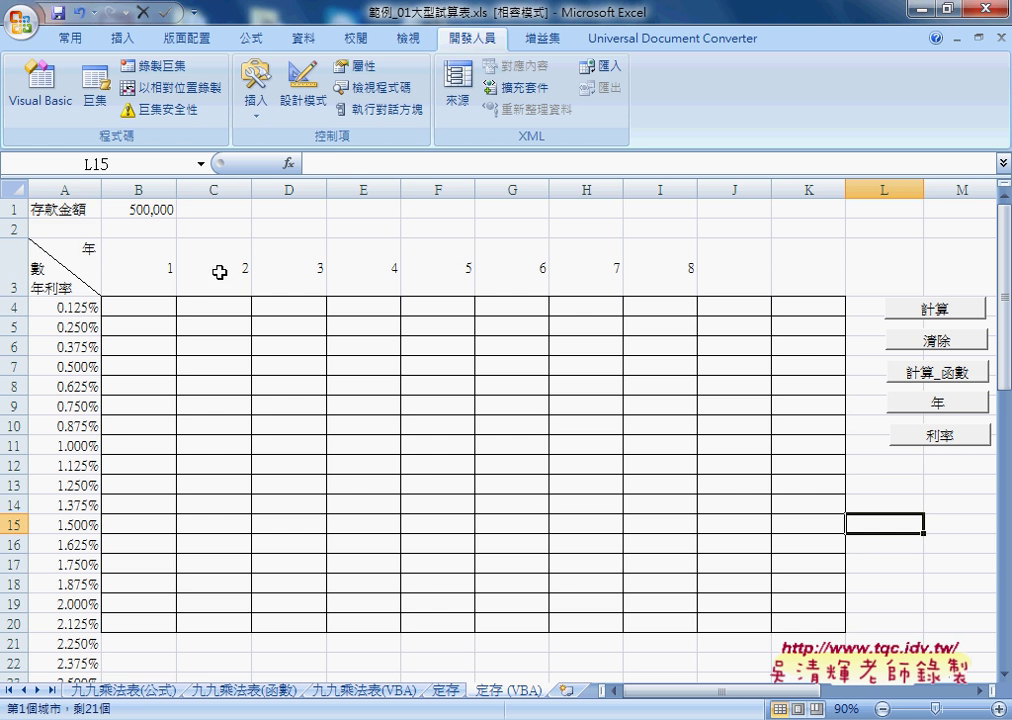
pyautogui.click(66, 309)
pyautogui.click(62, 328)
pyautogui.moveTo(62, 308); pyautogui.dragTo(68, 445)
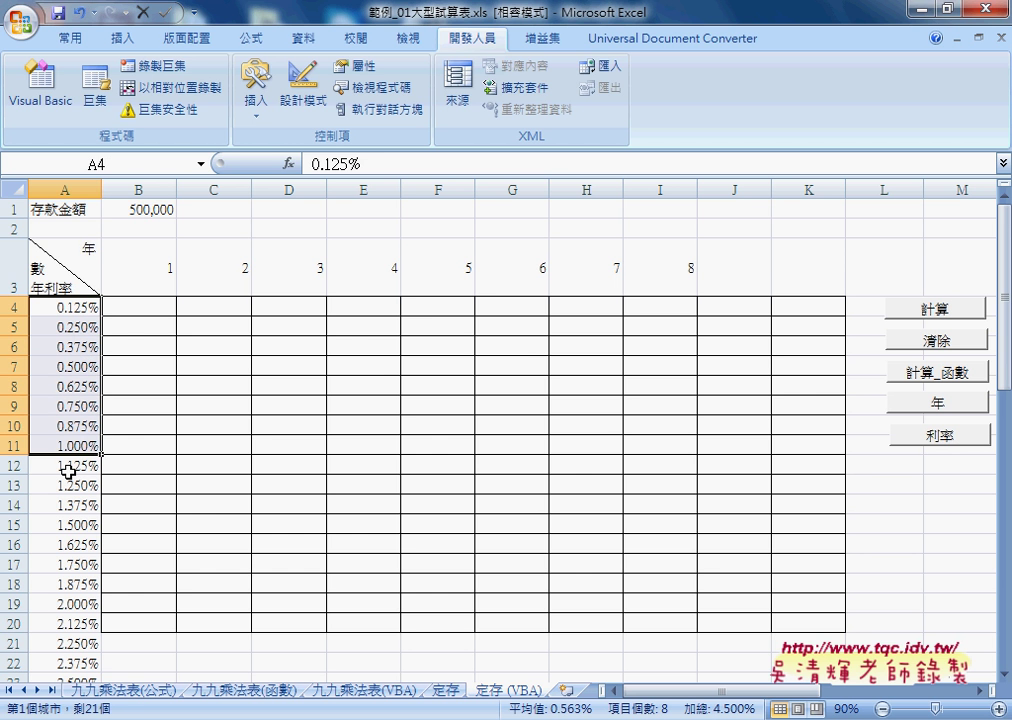
pyautogui.scroll(-1, 80, 602)
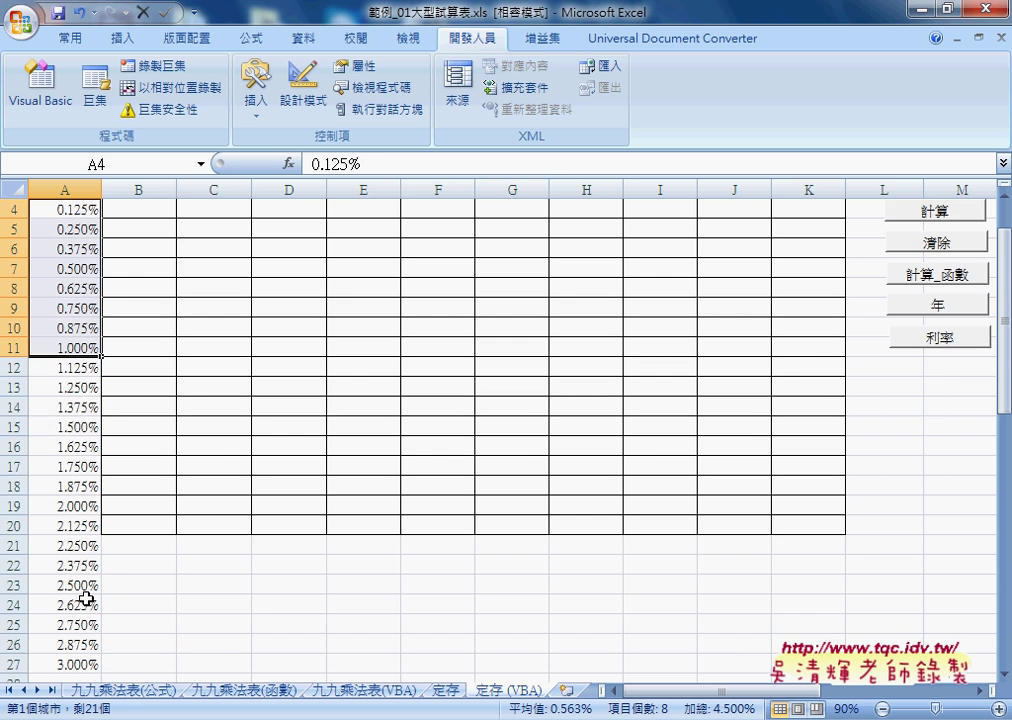